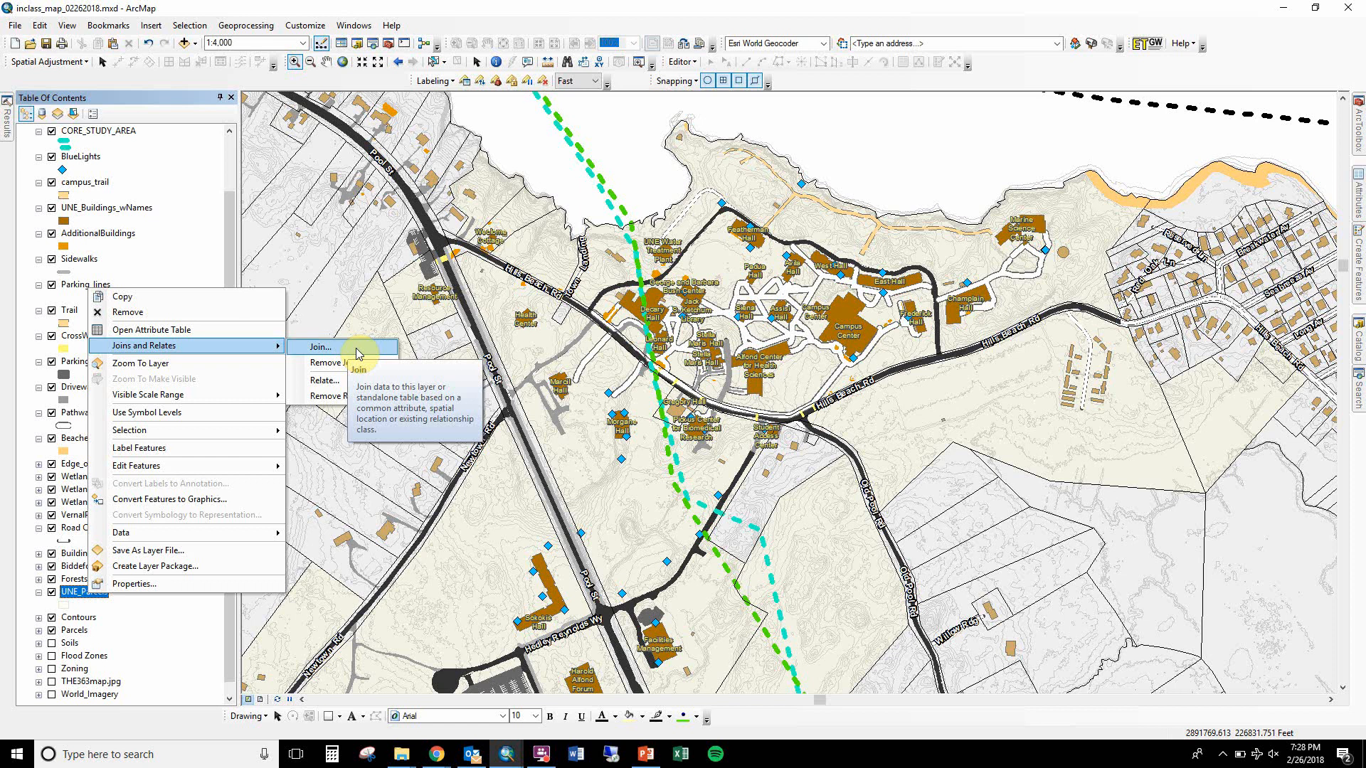
click(356, 349)
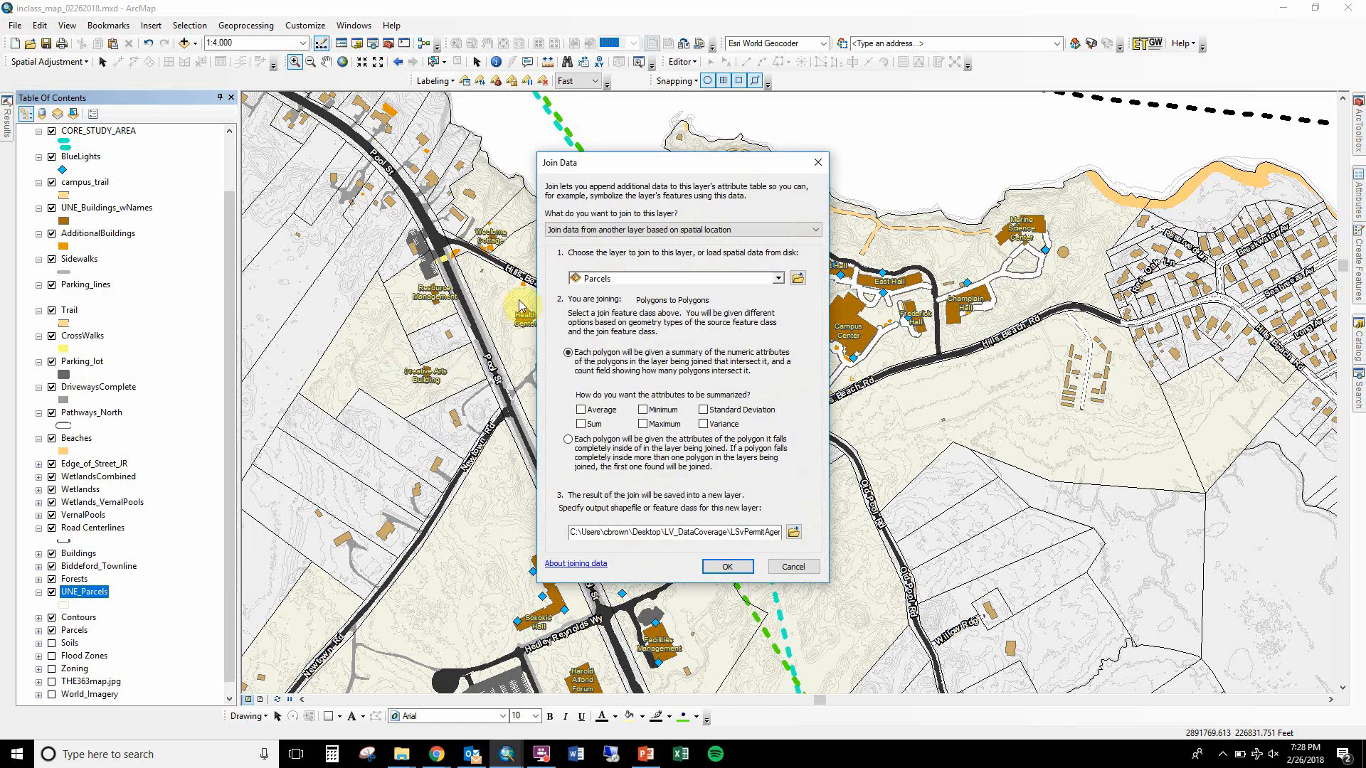
click(656, 229)
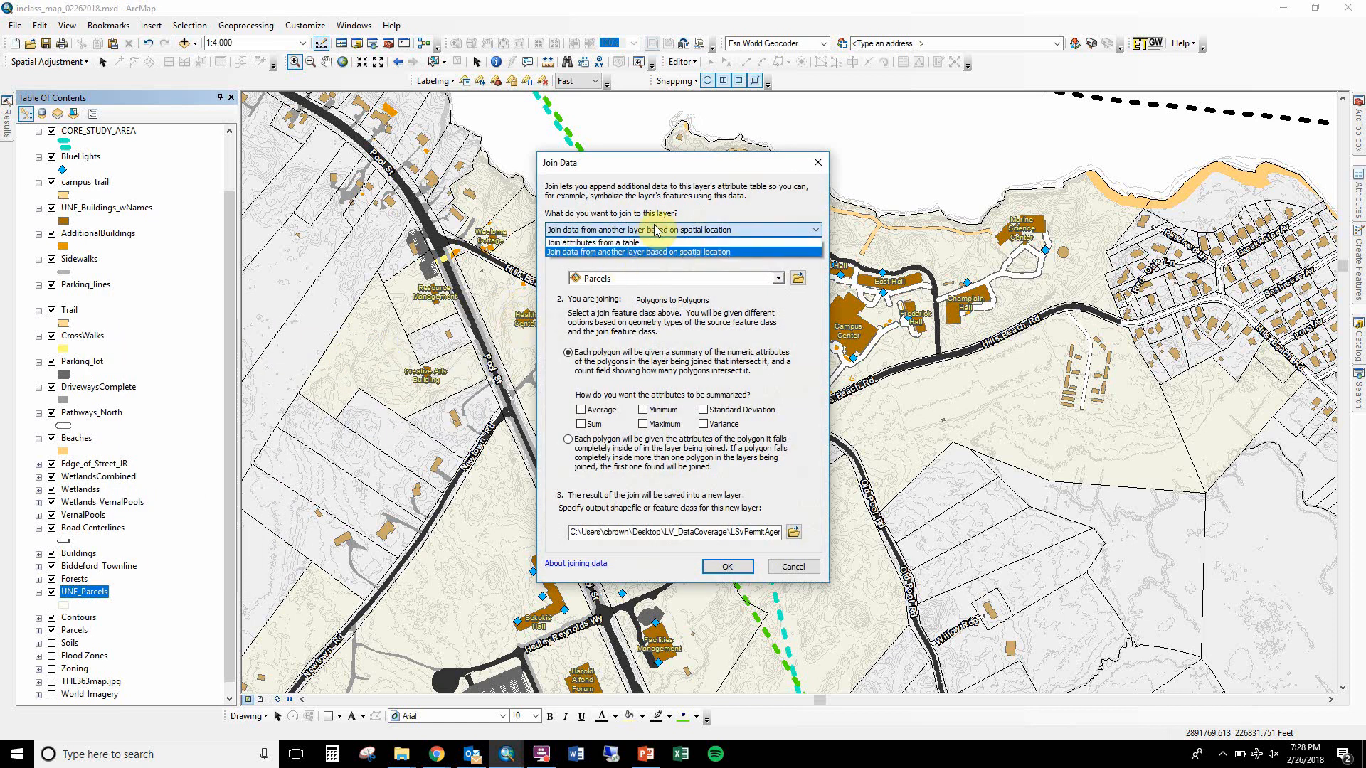
click(658, 243)
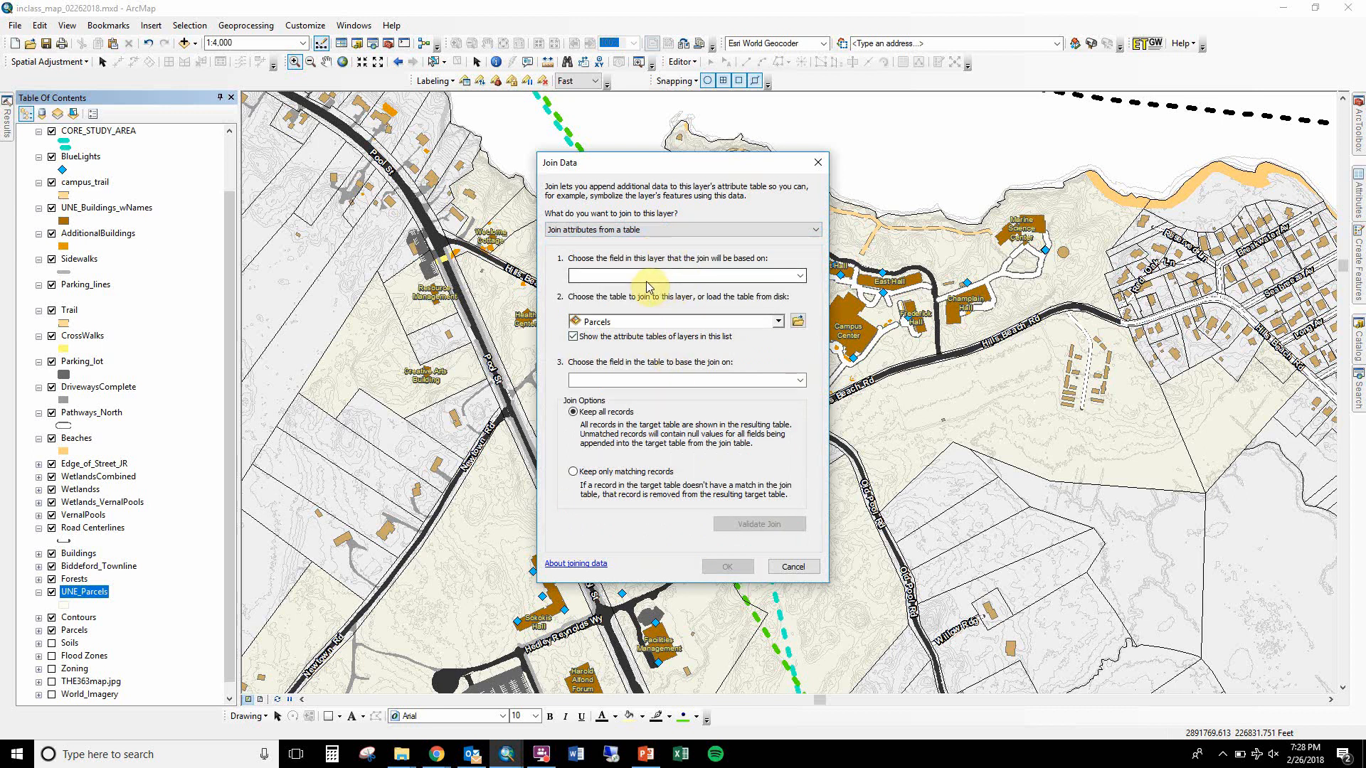
click(654, 230)
click(646, 242)
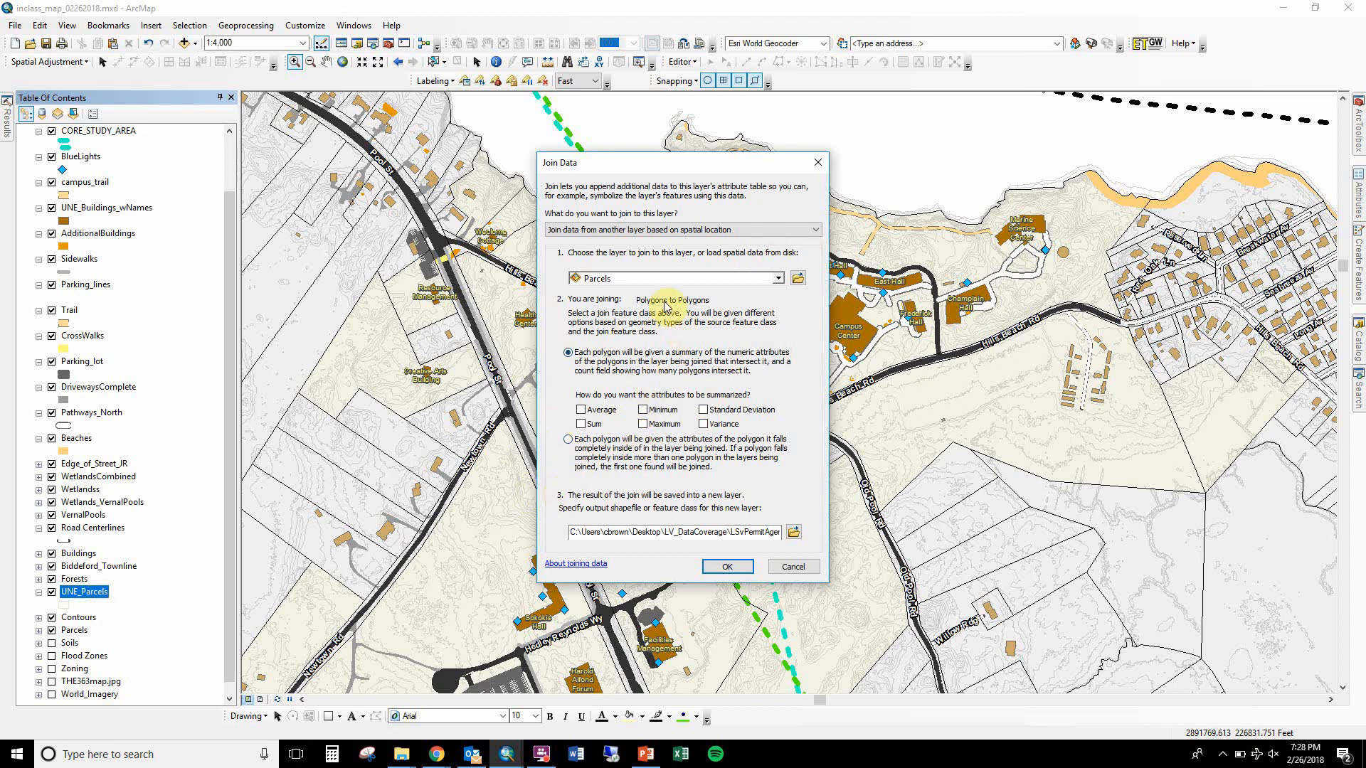
click(683, 279)
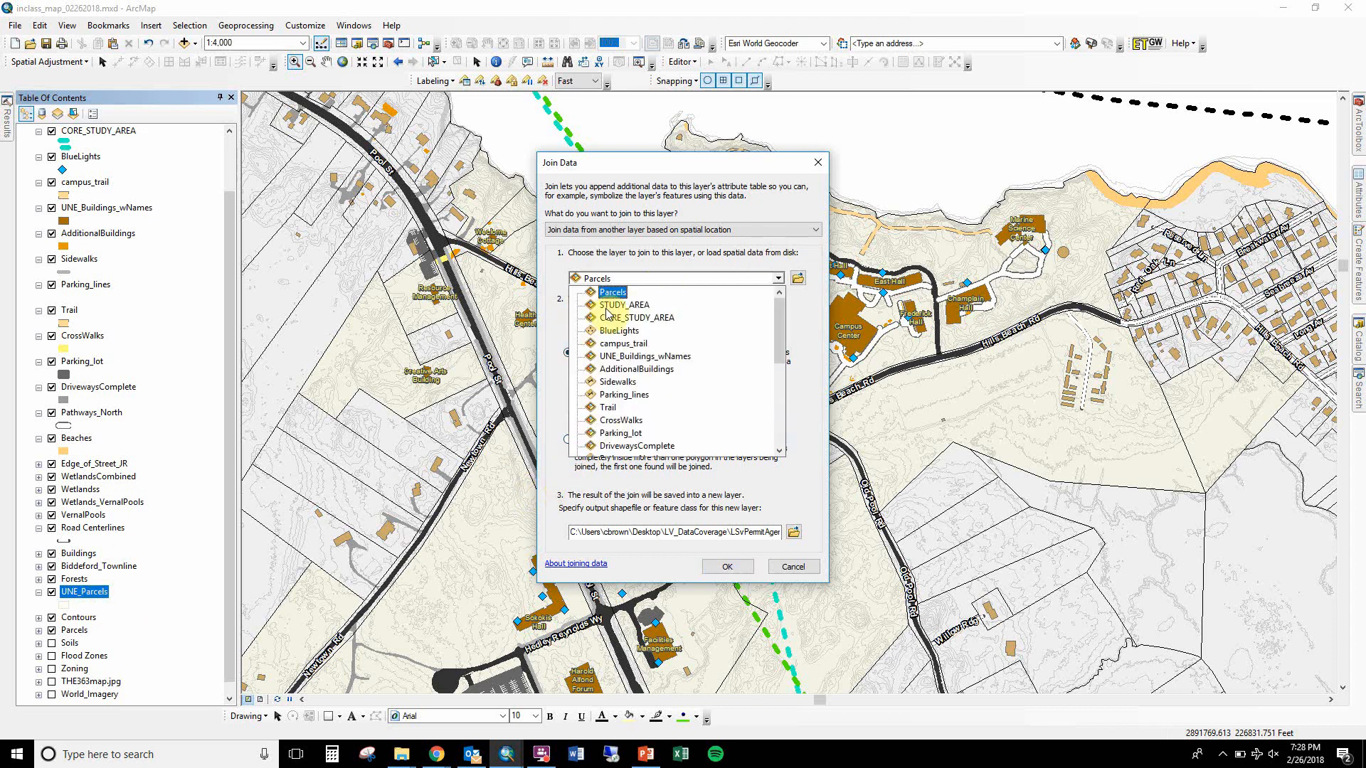
click(619, 332)
click(640, 278)
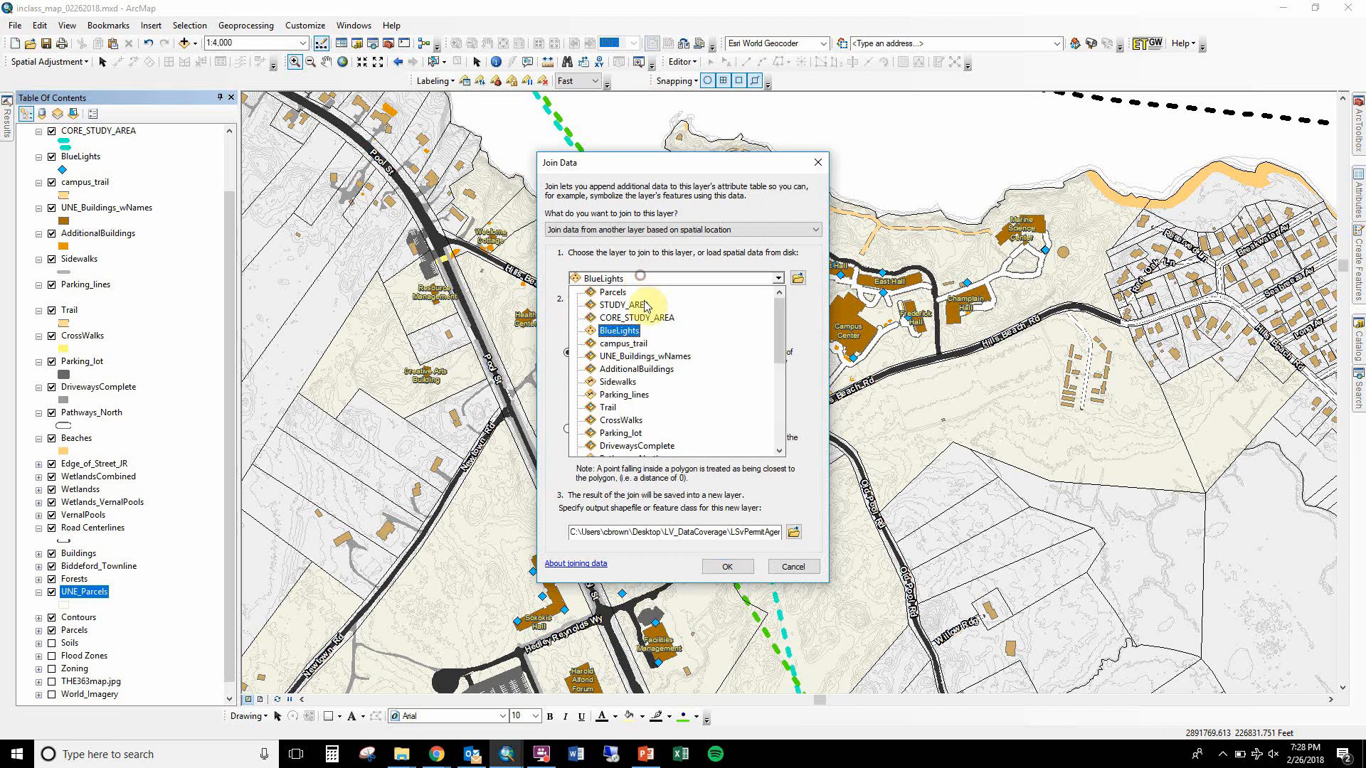
click(640, 370)
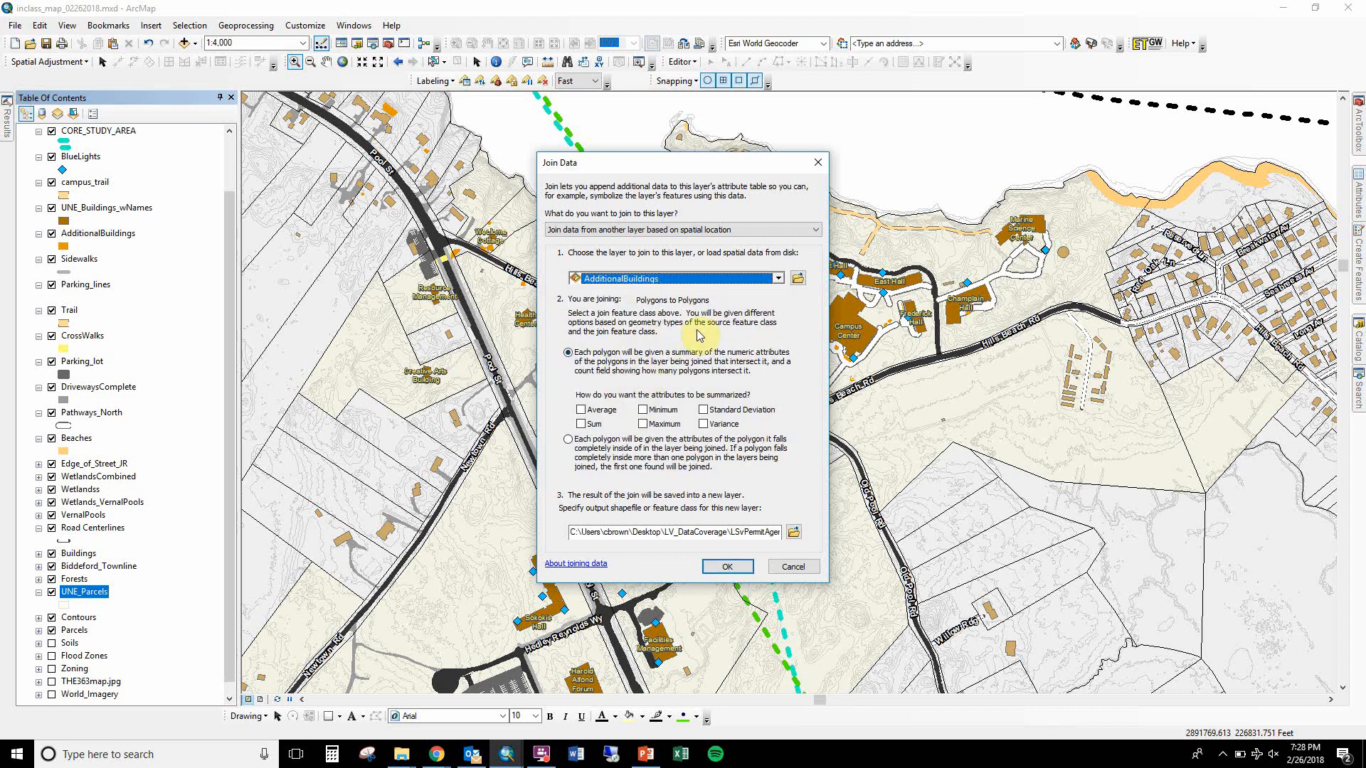
click(630, 362)
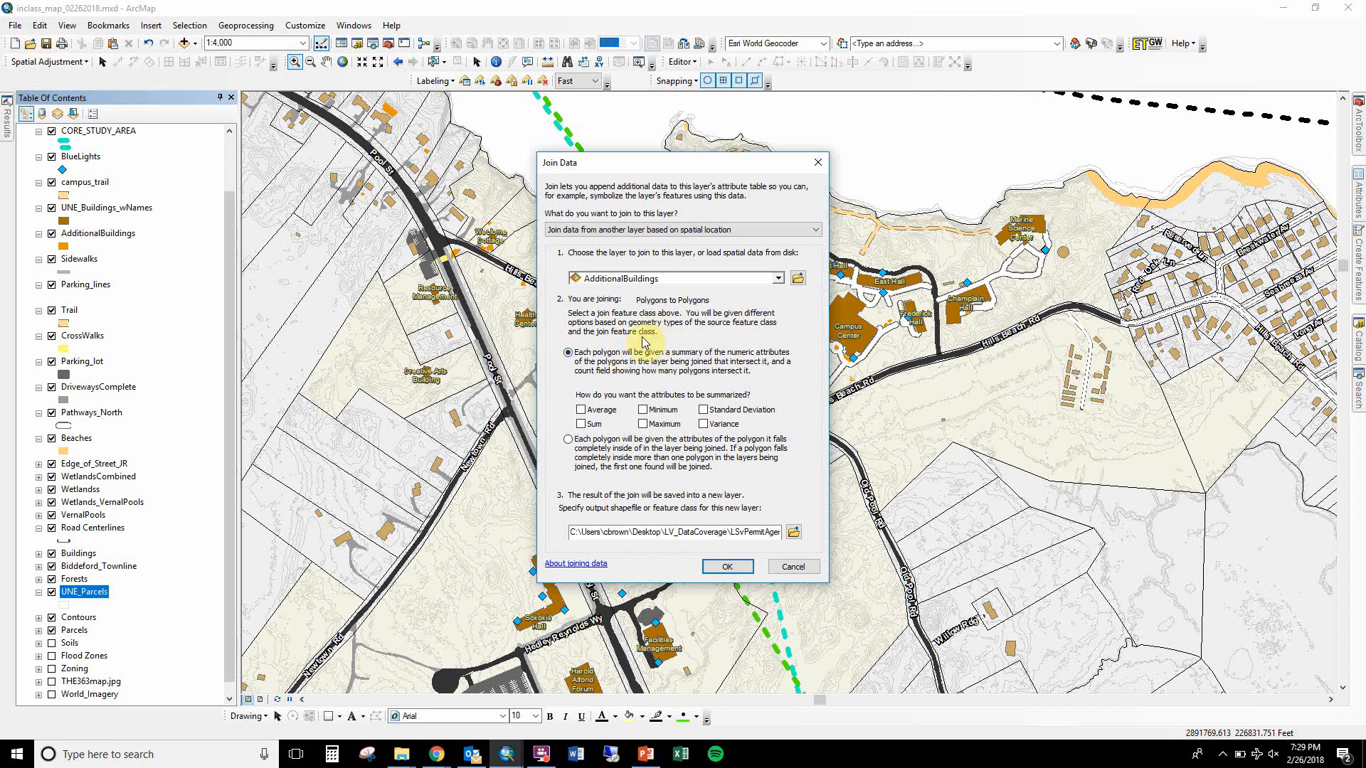
click(607, 445)
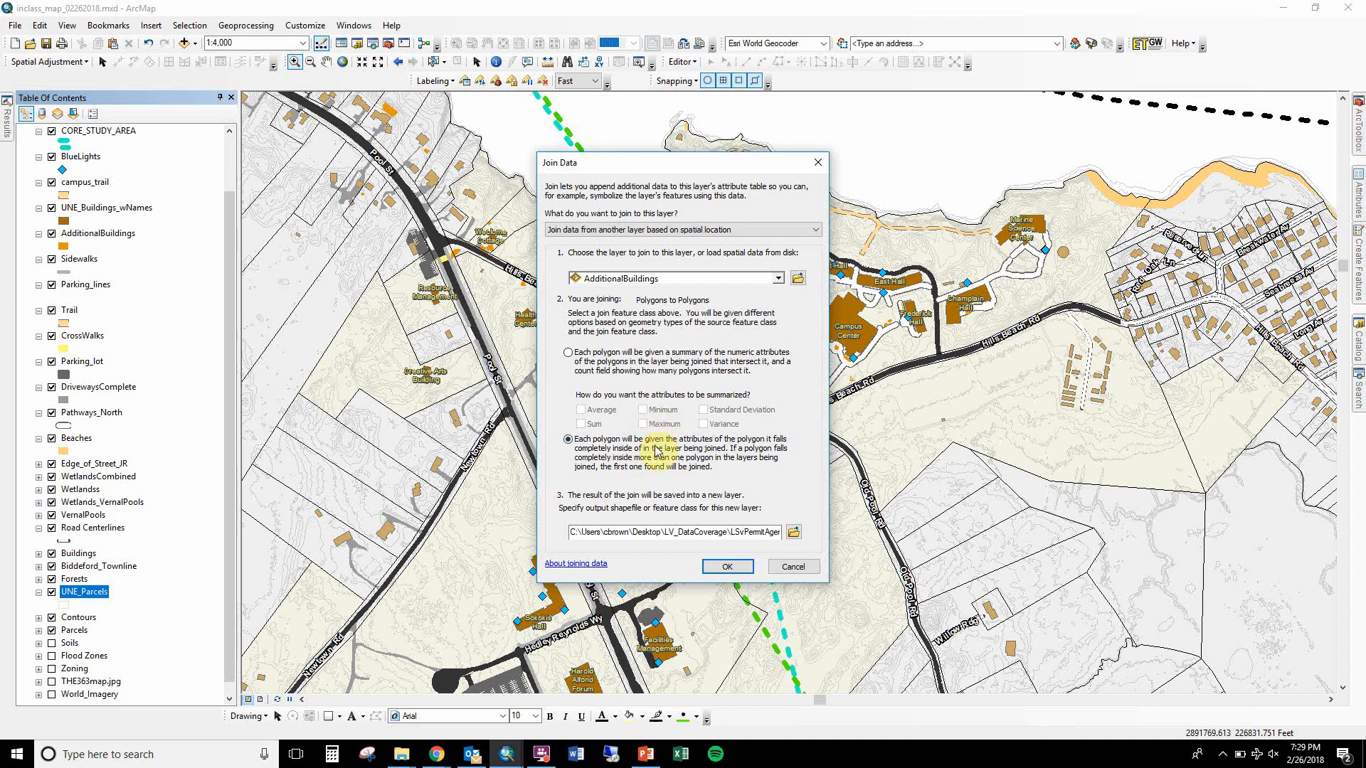
click(793, 569)
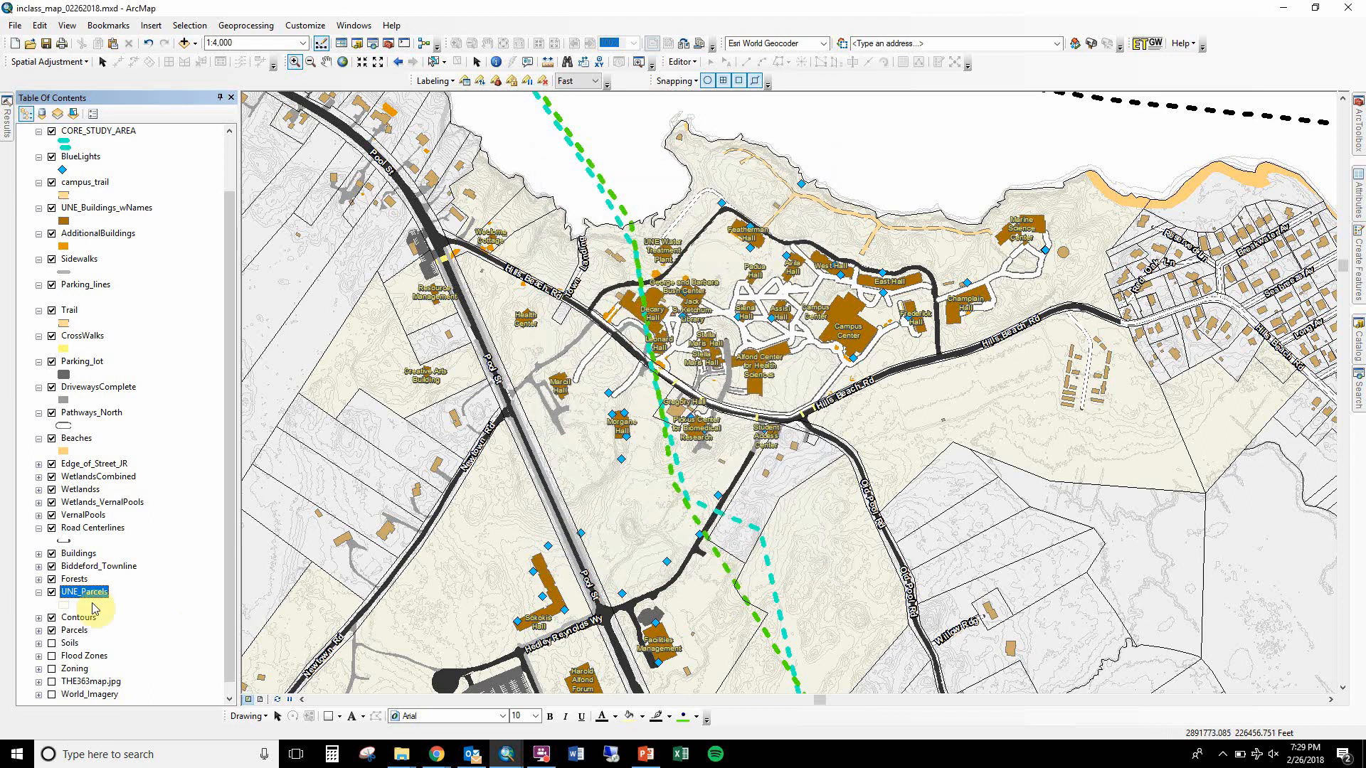
Start a join on the UNE_Parcels layer that takes data from another layer based on spatial location
drag(334, 477, 1160, 428)
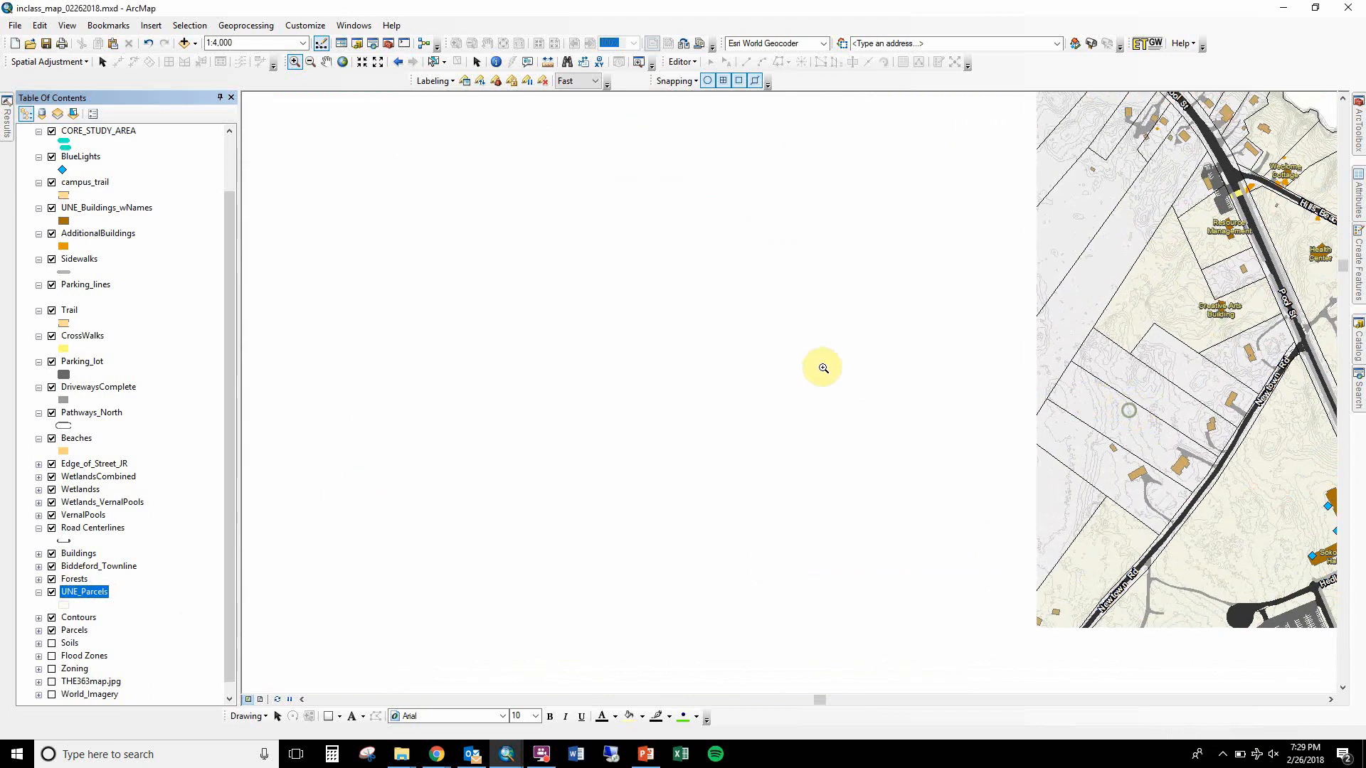
scroll(783, 373, up, 3)
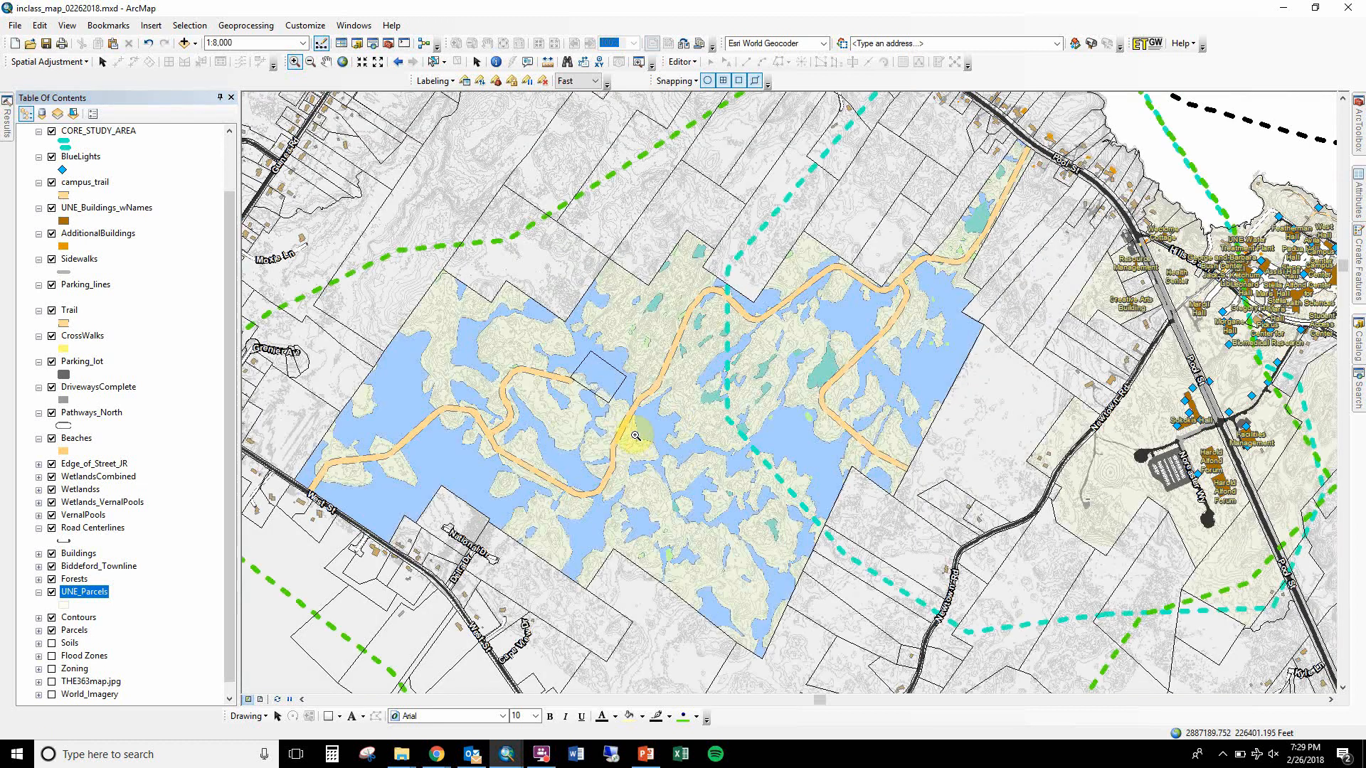
click(229, 697)
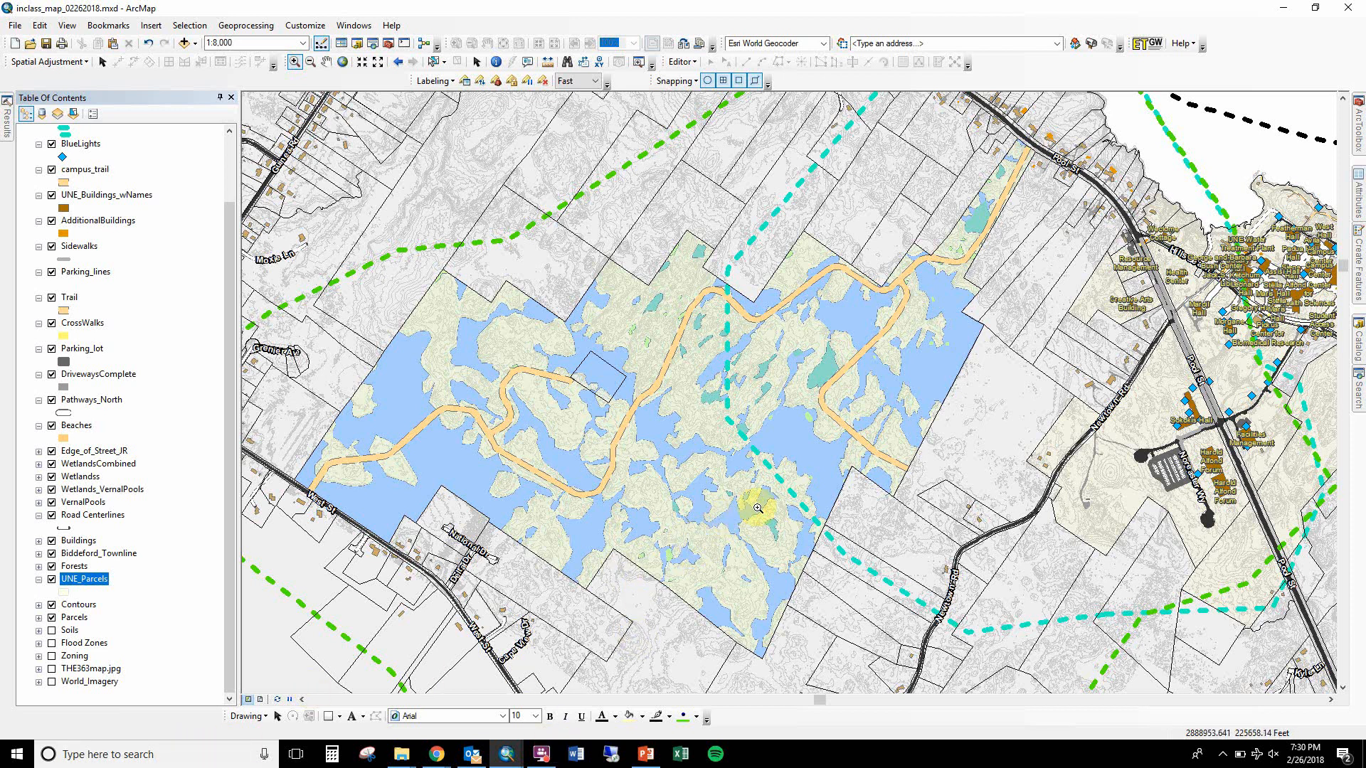
scroll(685, 501, down, 2)
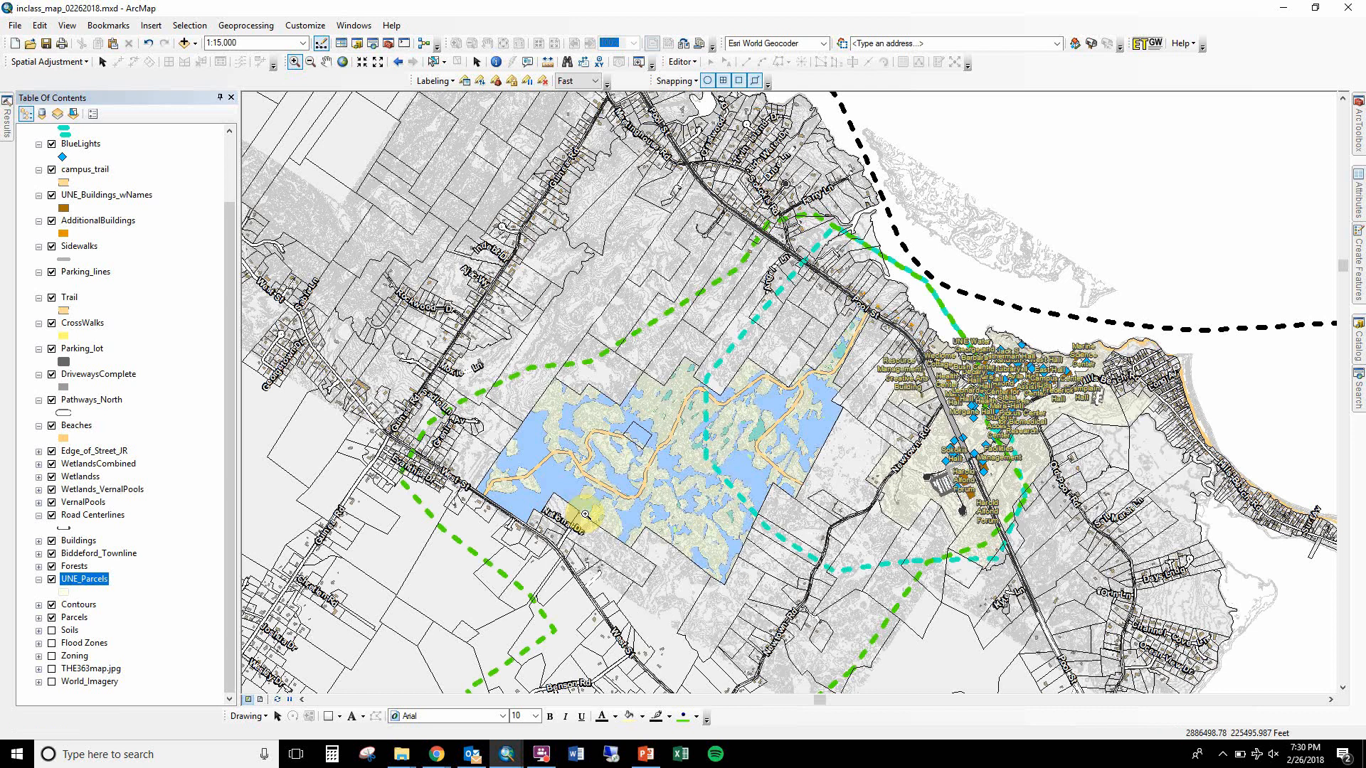
drag(758, 442, 702, 453)
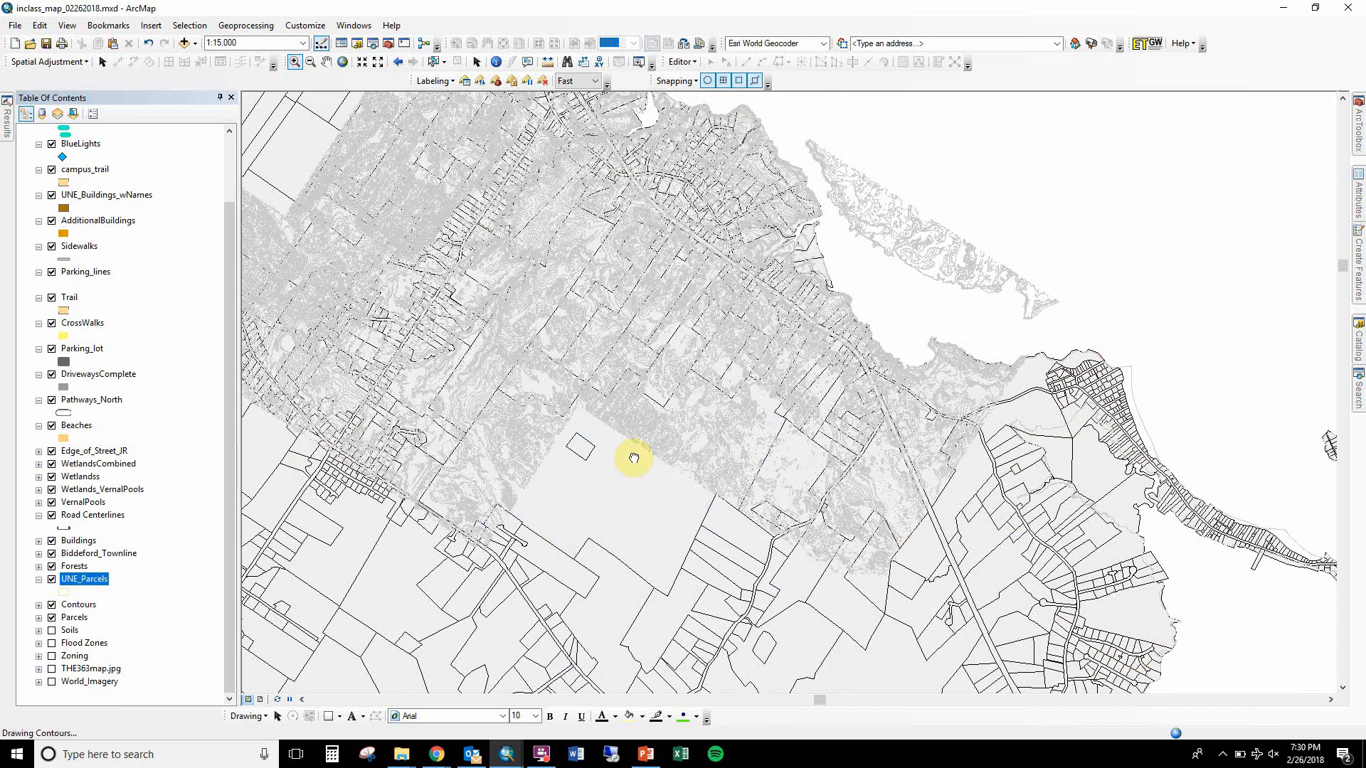
right_click(98, 581)
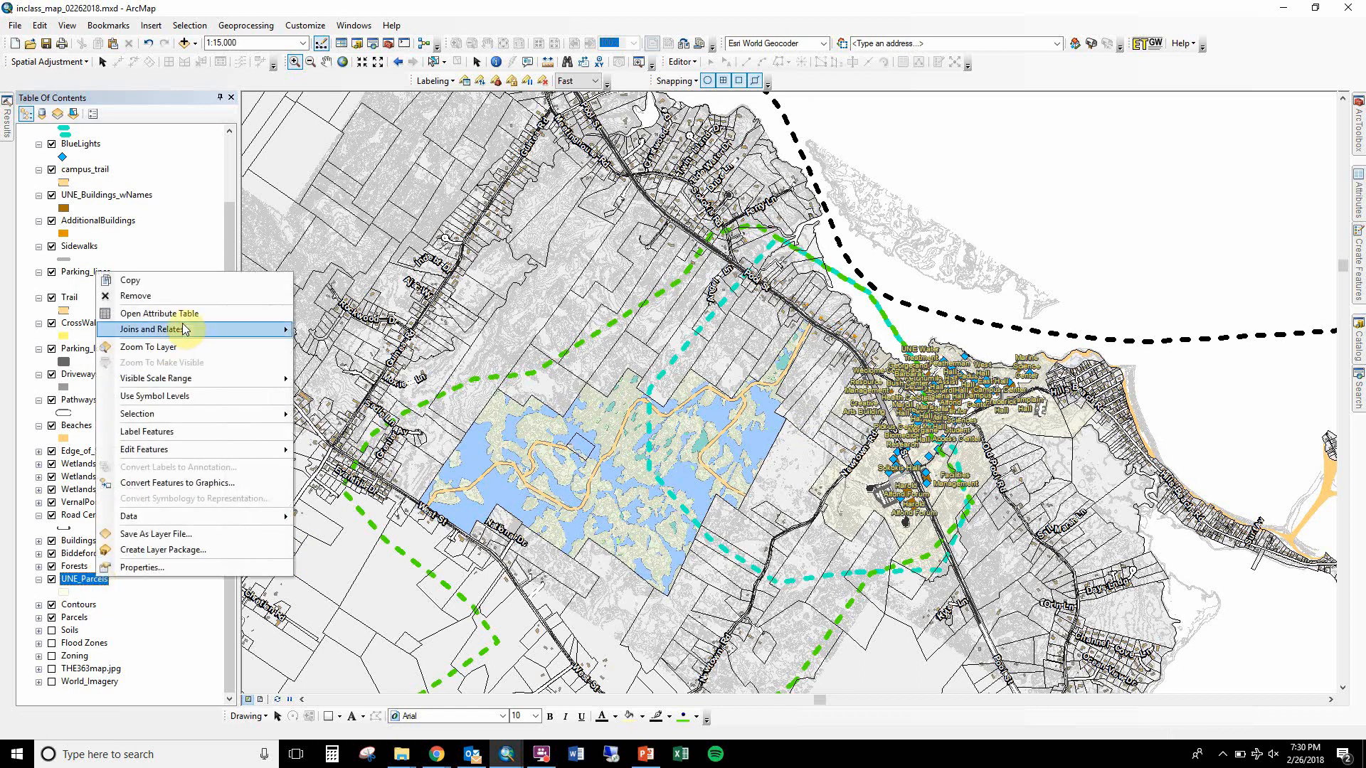
mouse_move(186, 328)
click(326, 333)
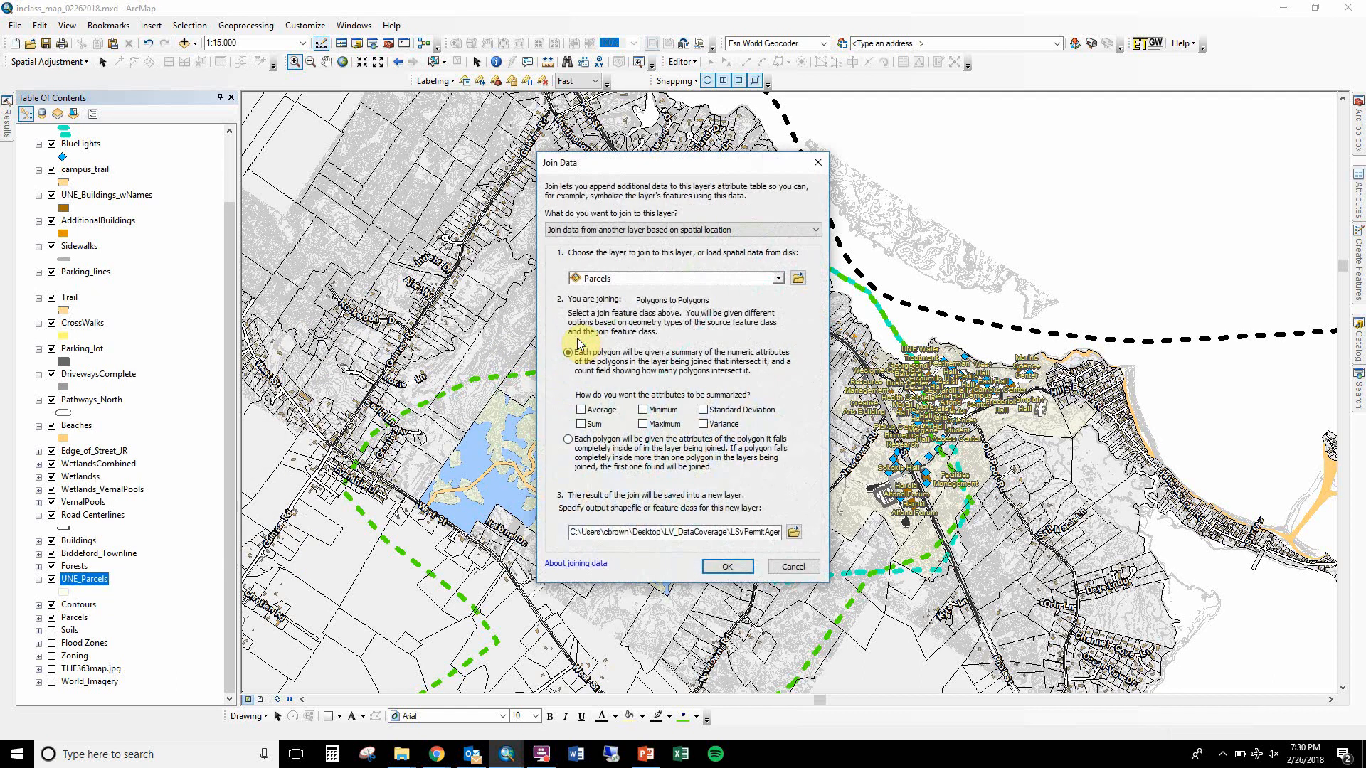
click(669, 235)
click(655, 251)
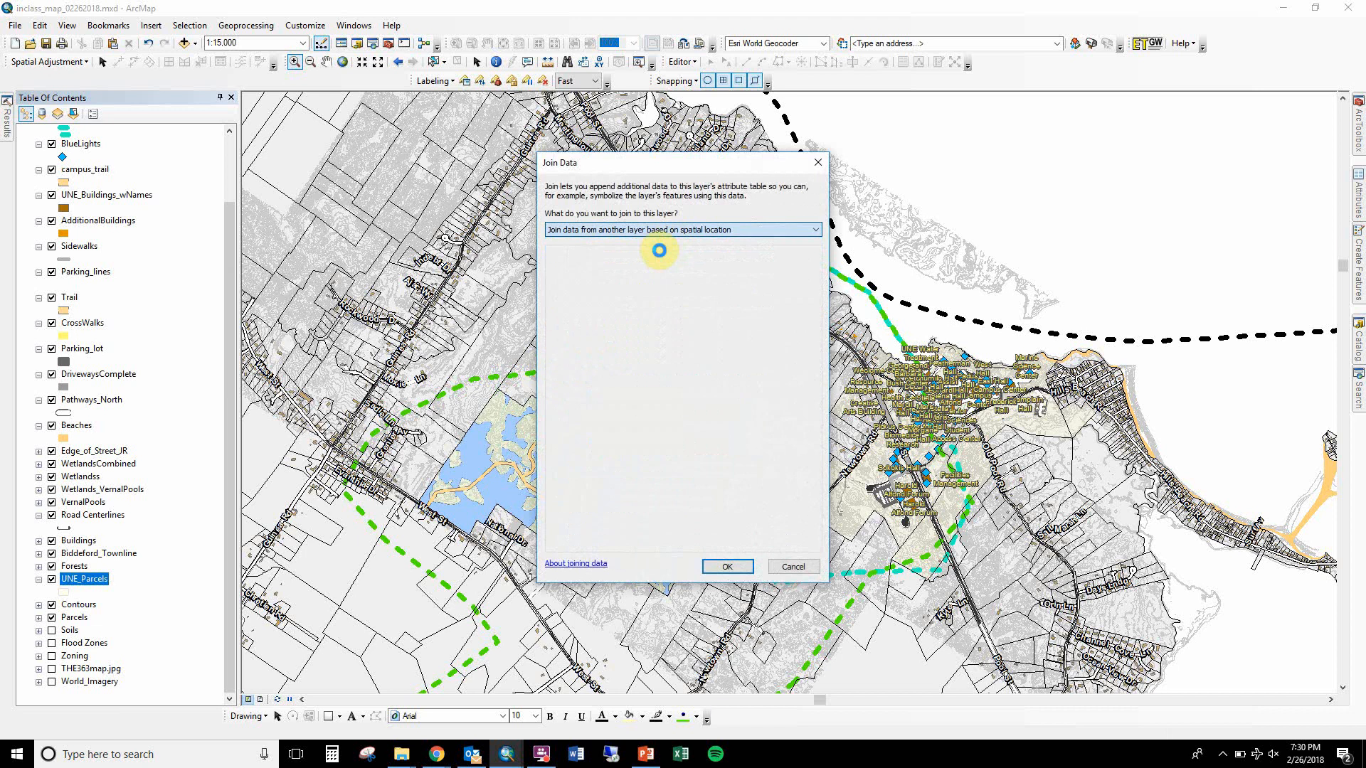
Choose UNE_Buildings_wNames as the join layer and give each polygon a summary and count of the polygons that intersect it
click(655, 278)
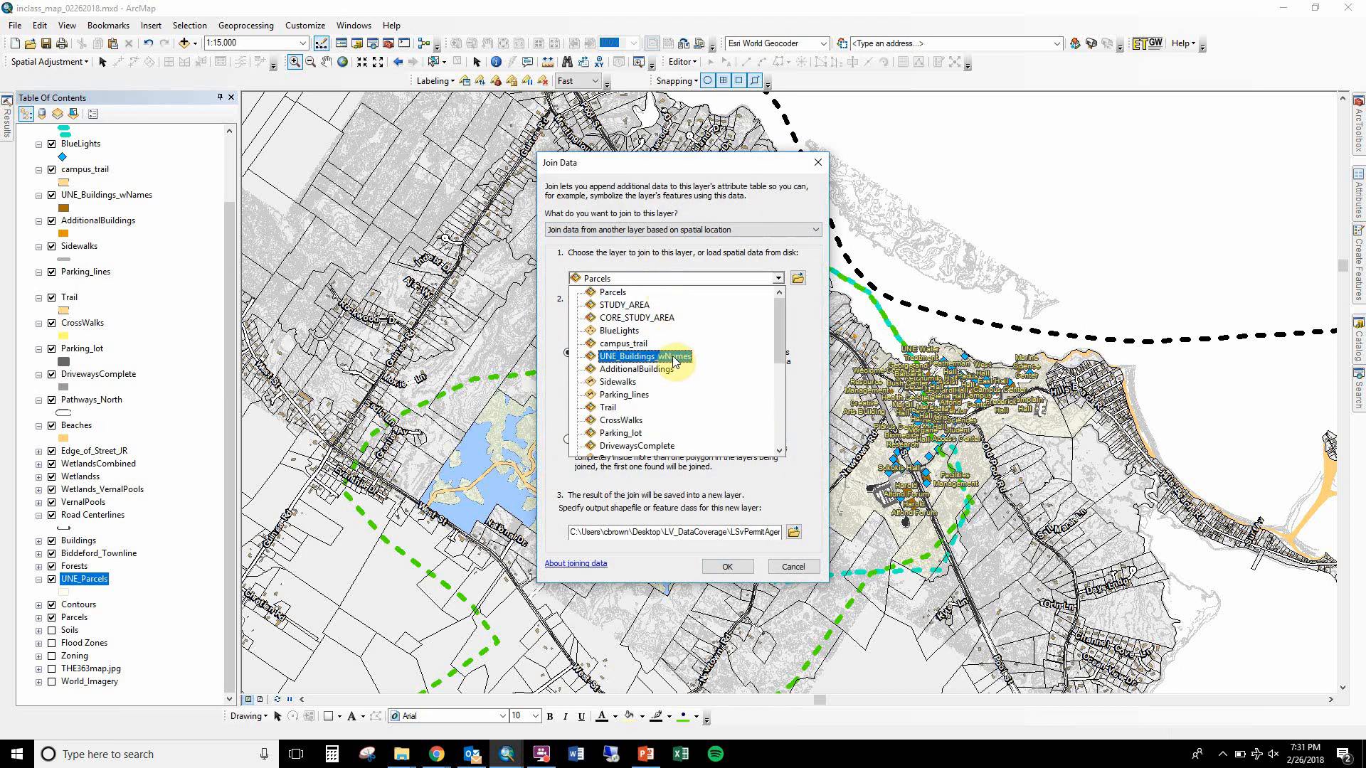
click(674, 361)
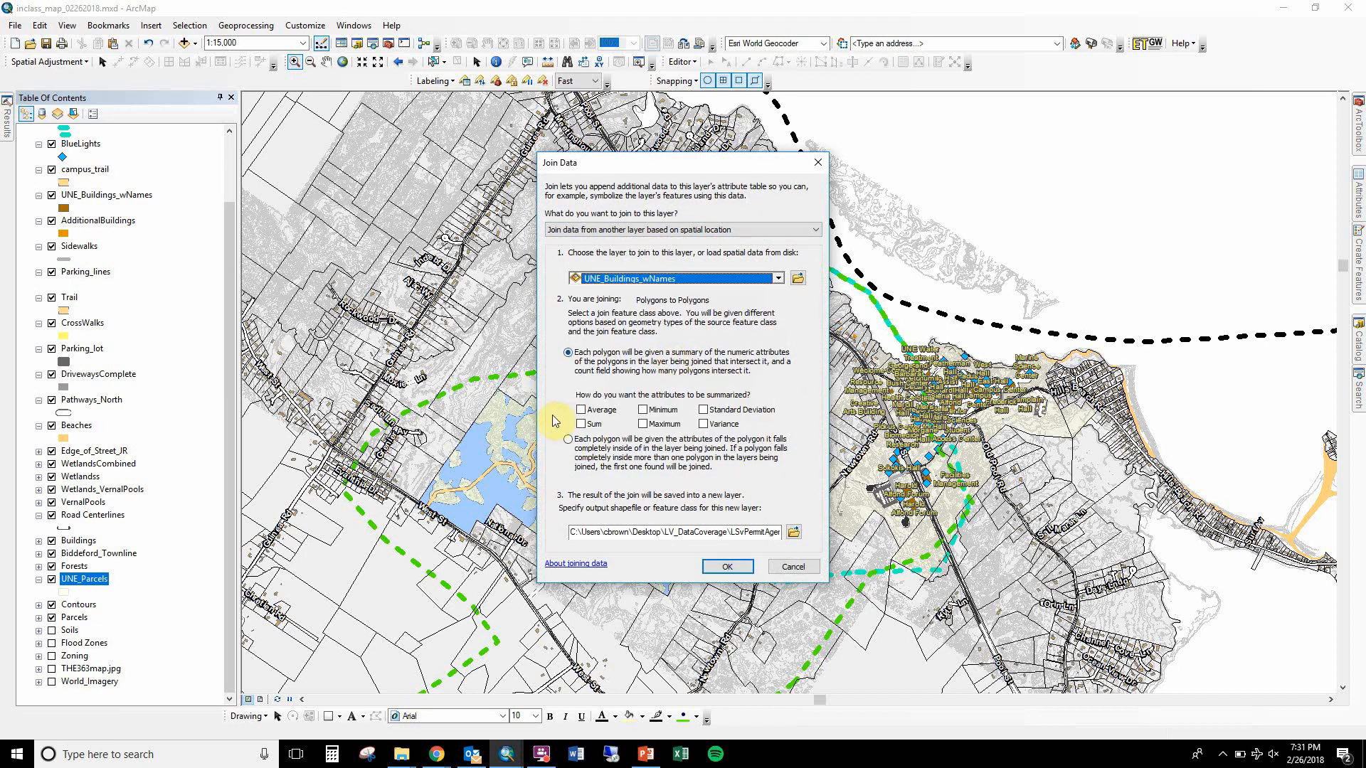
click(605, 445)
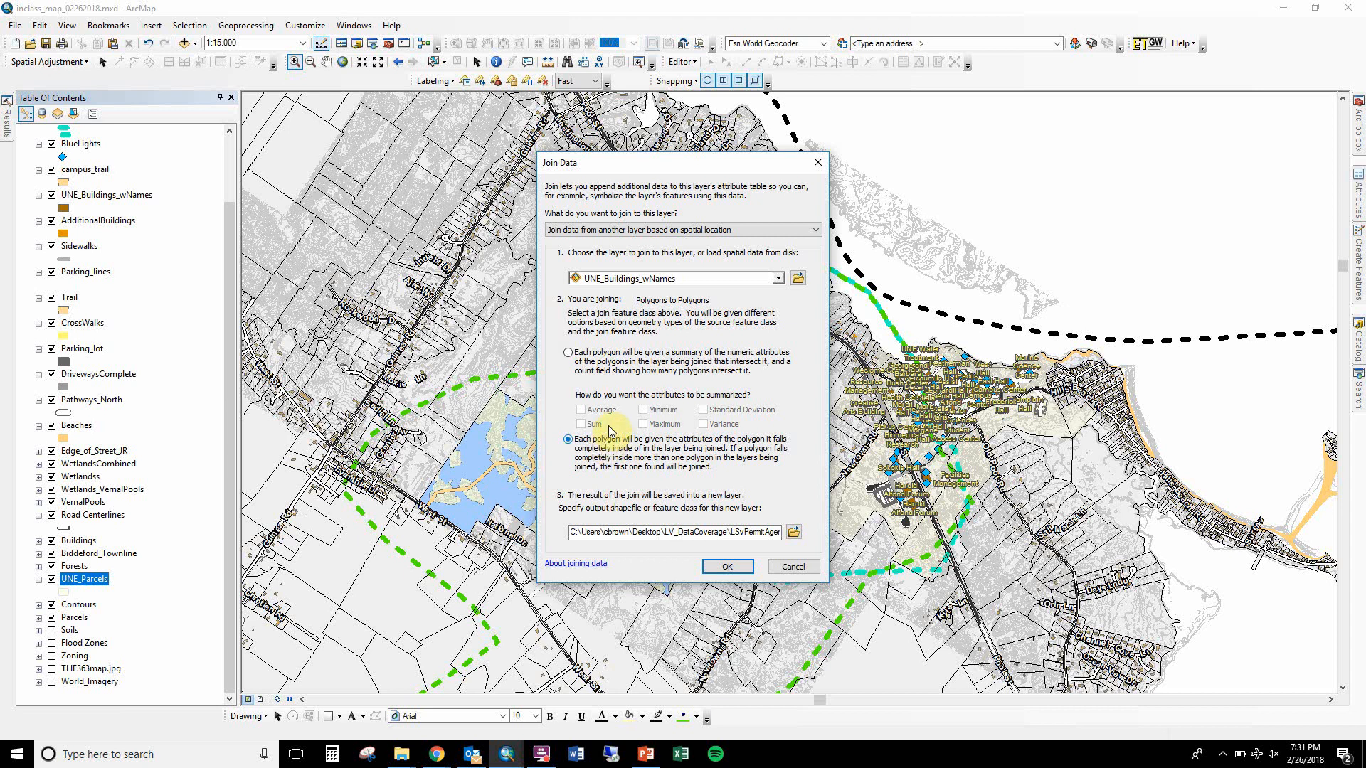
click(569, 352)
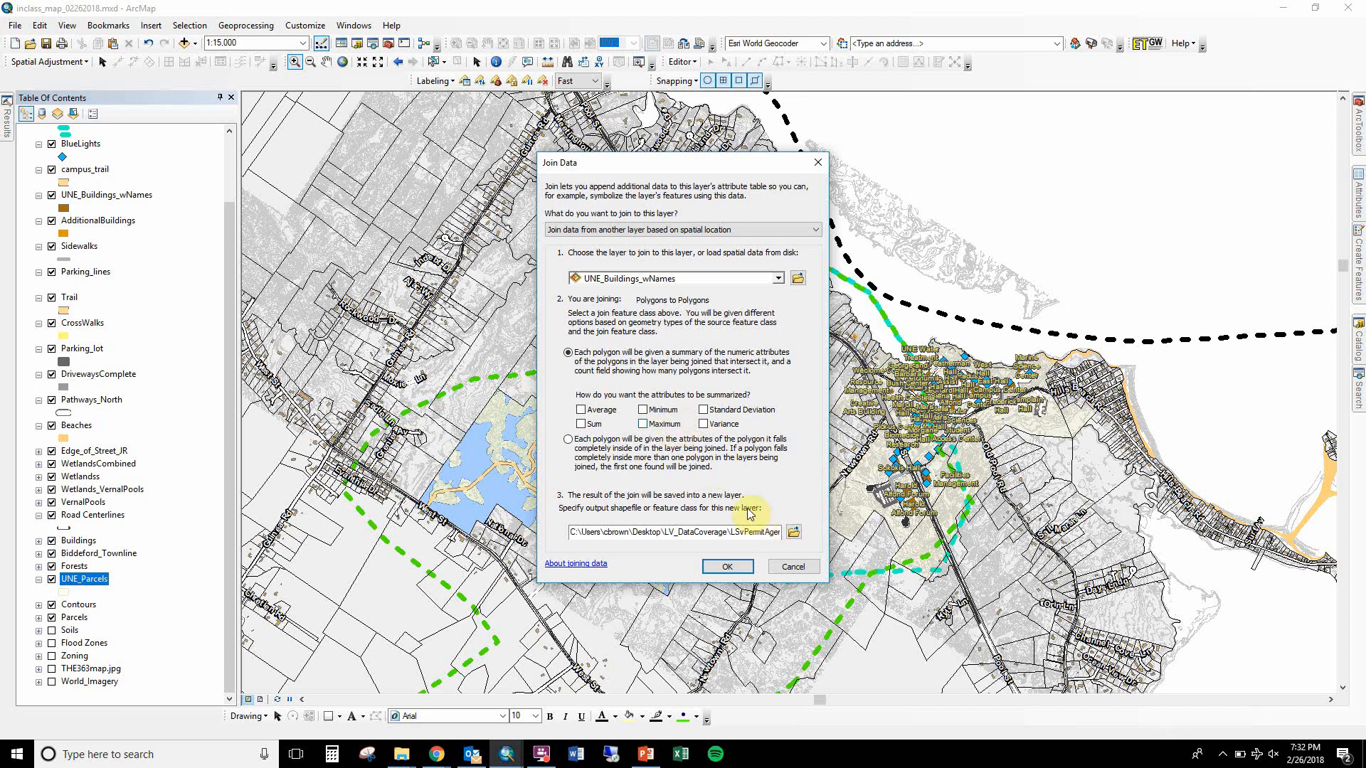
Browse for the join's output location and go to the GIS162 folder on the Desktop
click(792, 533)
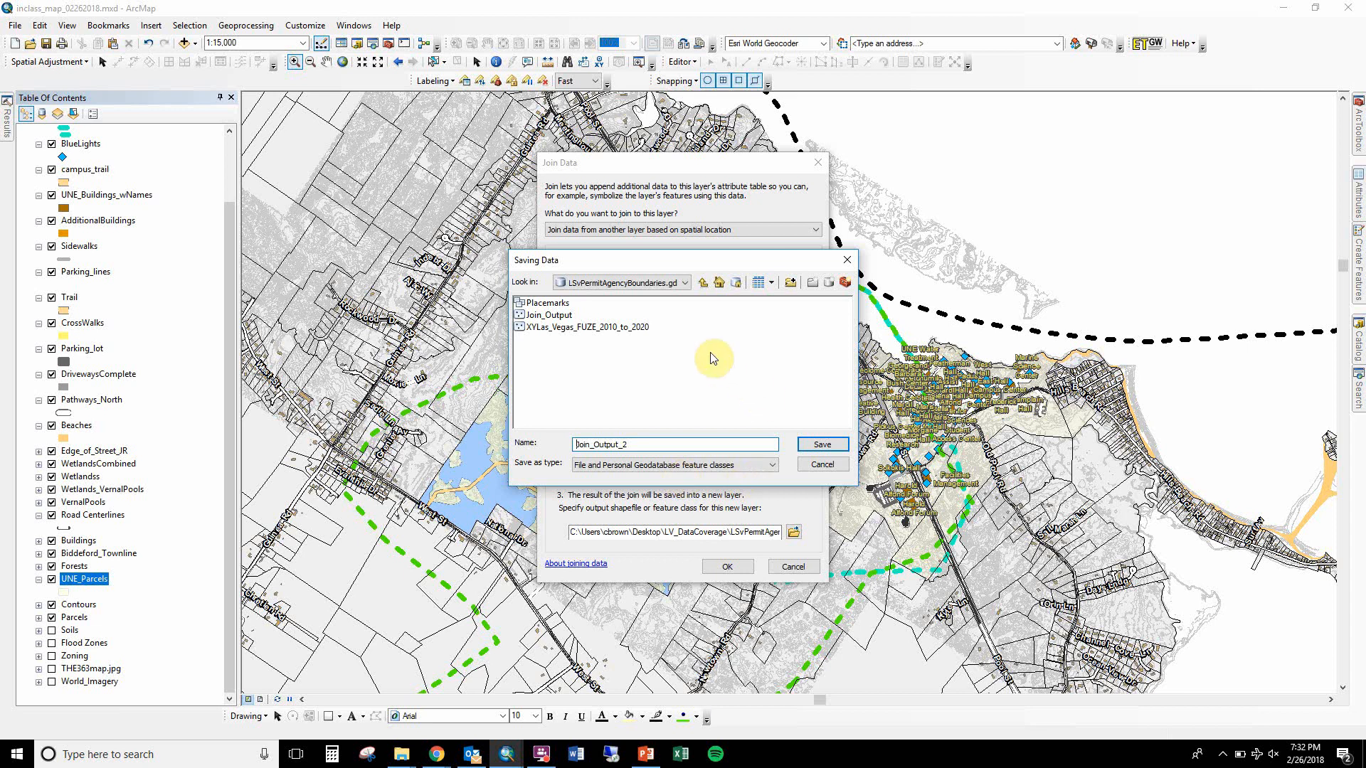
click(702, 284)
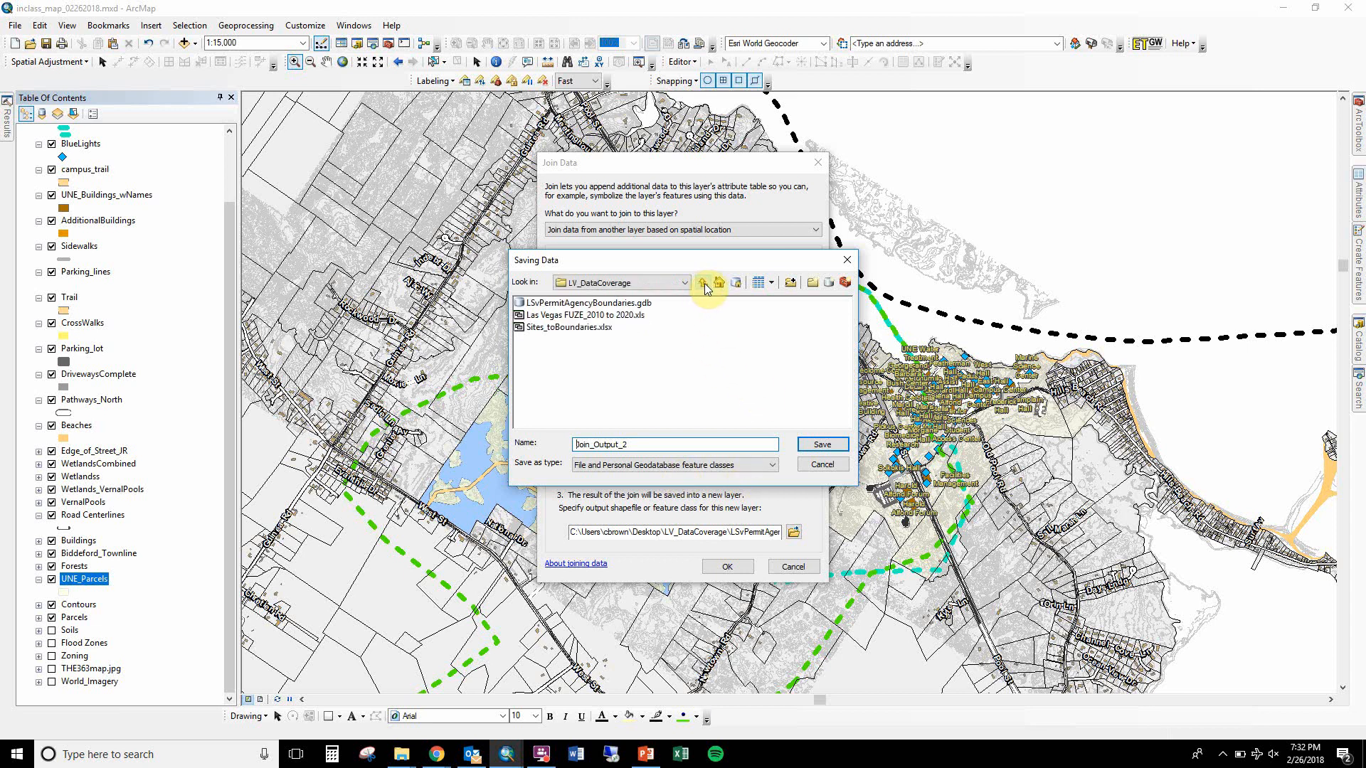
click(703, 284)
click(703, 284)
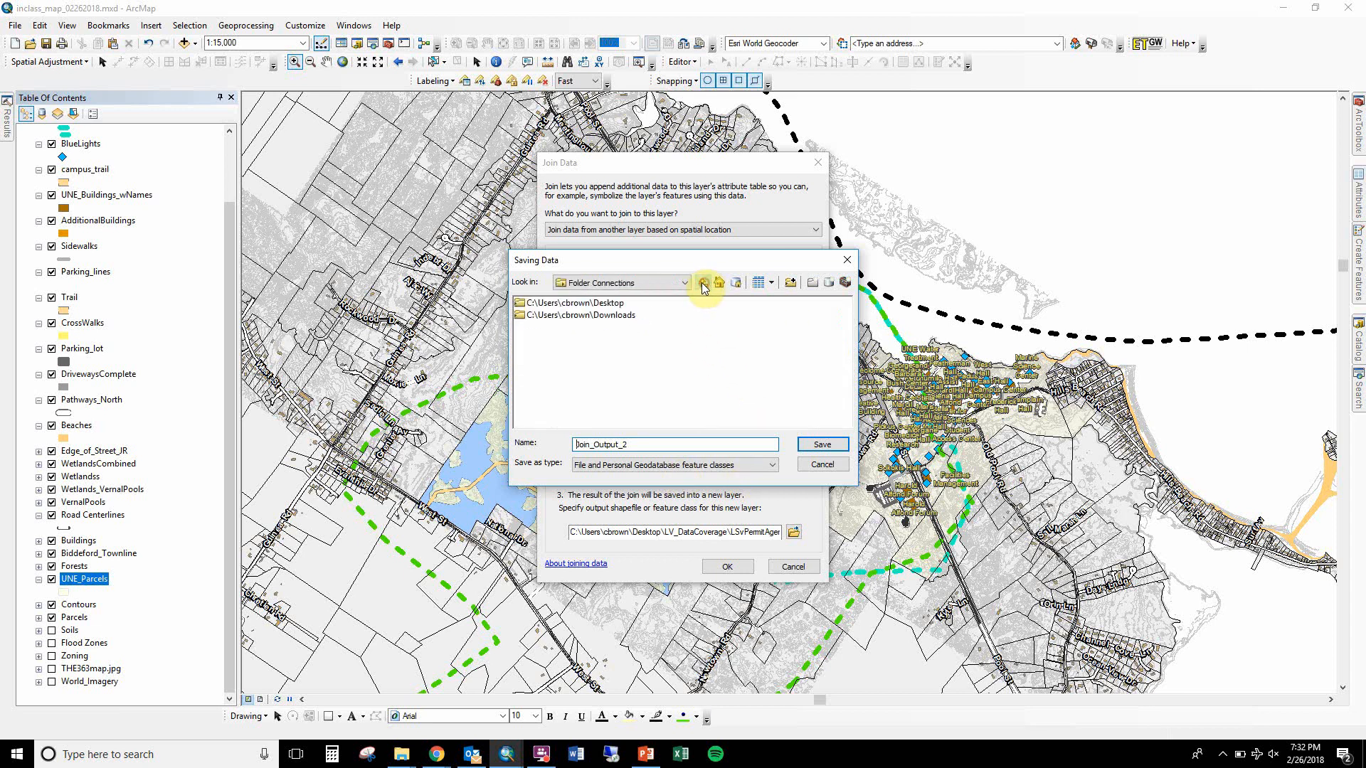
click(621, 305)
double_click(605, 303)
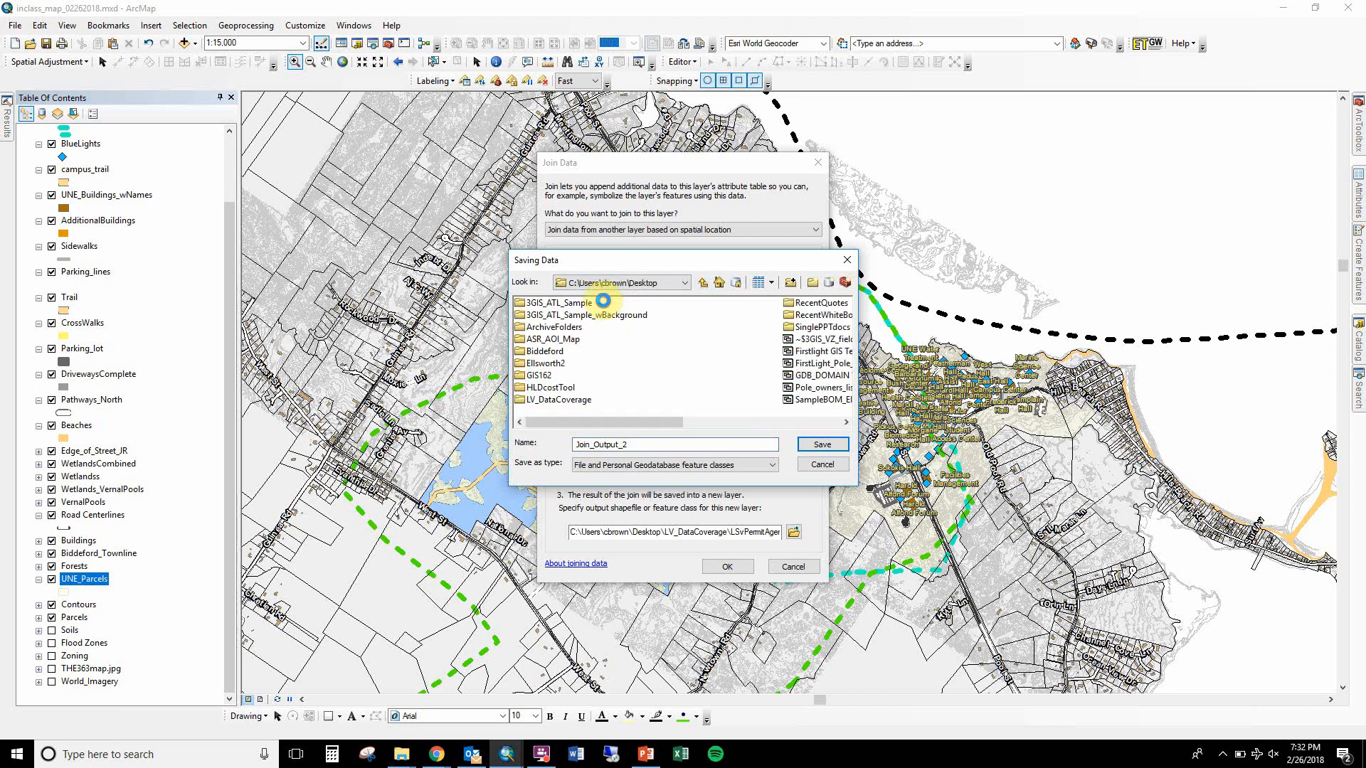
click(542, 375)
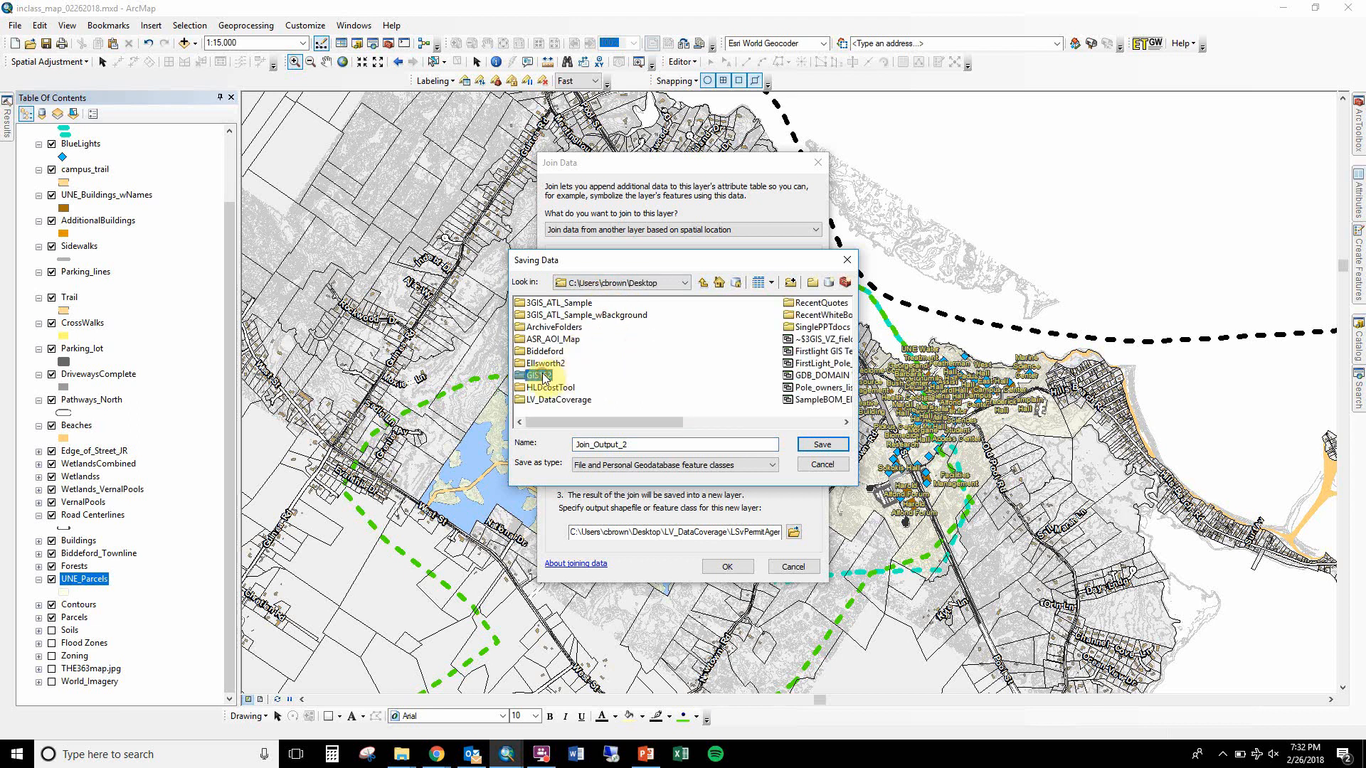
double_click(542, 376)
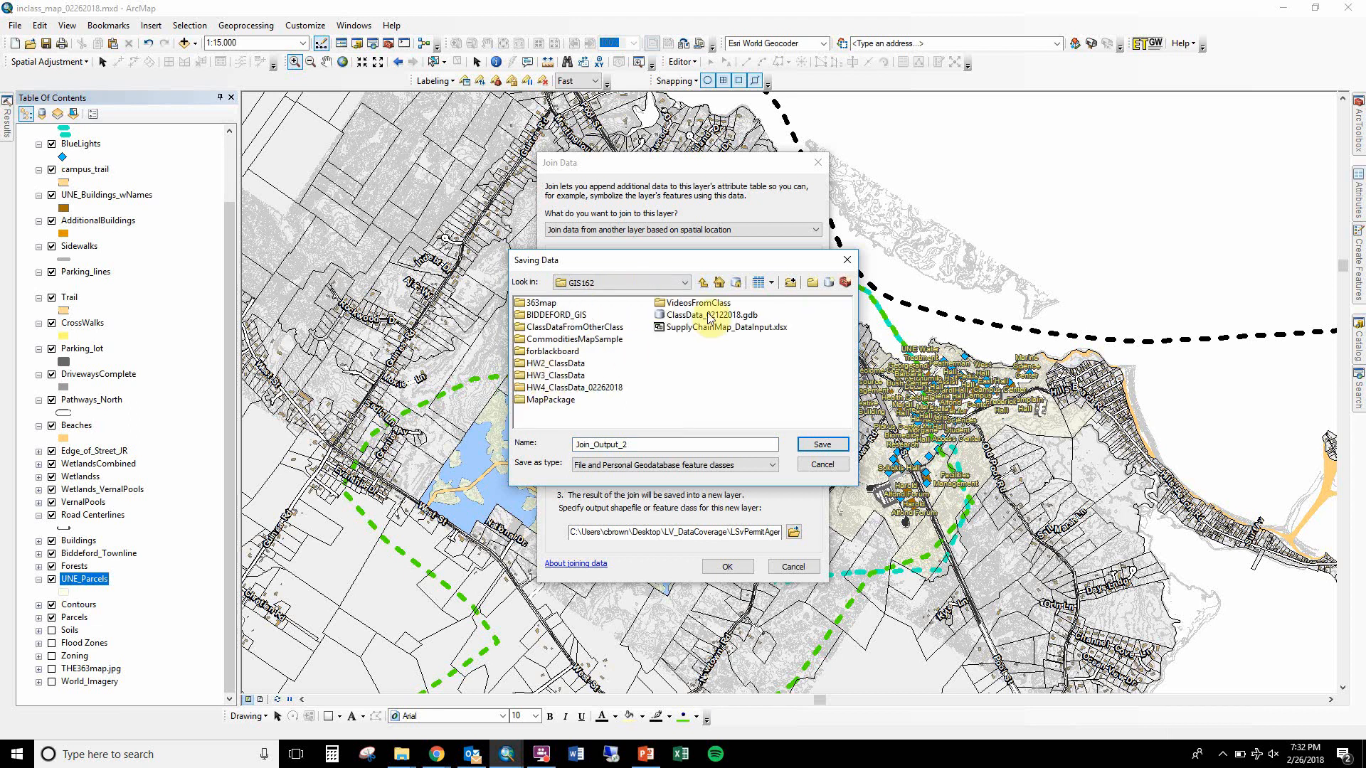
Create a folder named Exercise9_ScratchData inside GIS162 and open it as the output location
click(812, 282)
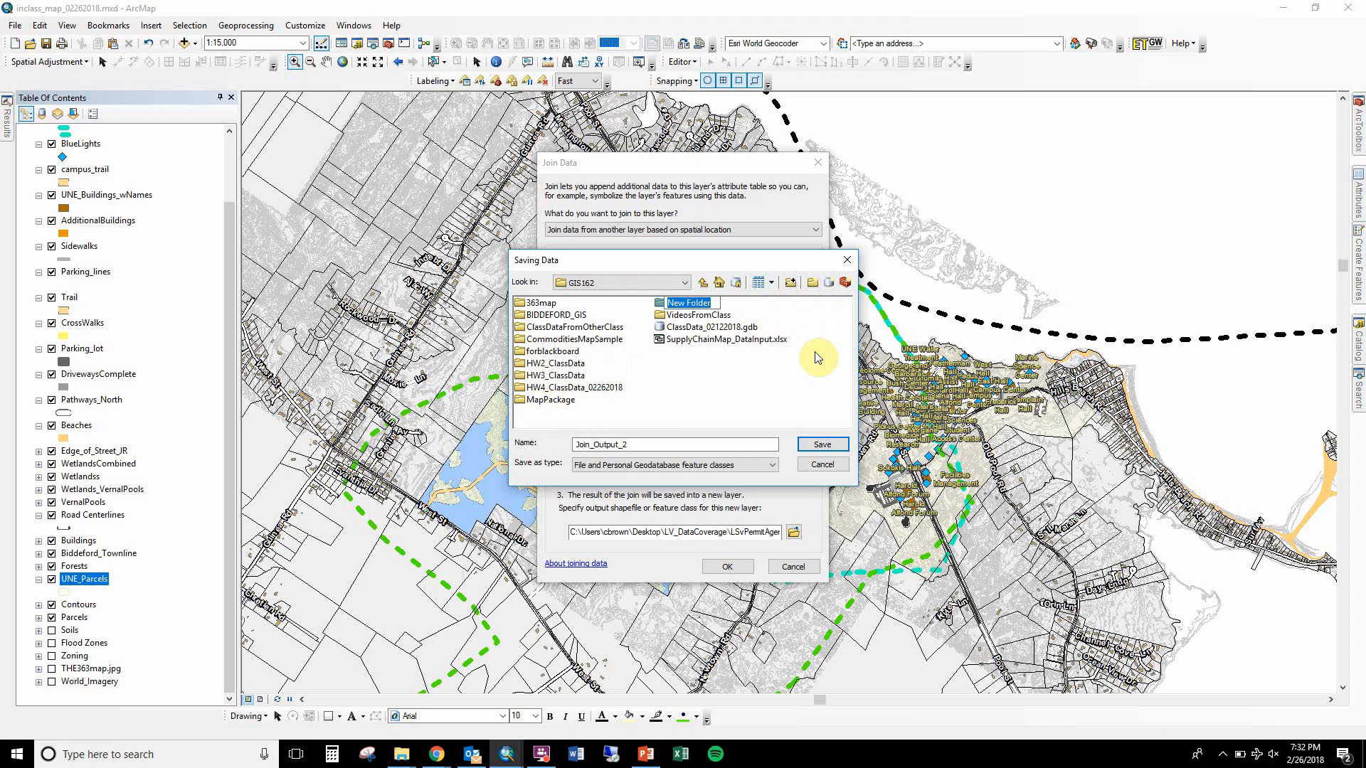
text(Exerc)
text(ise9_ScratchData)
key(Return)
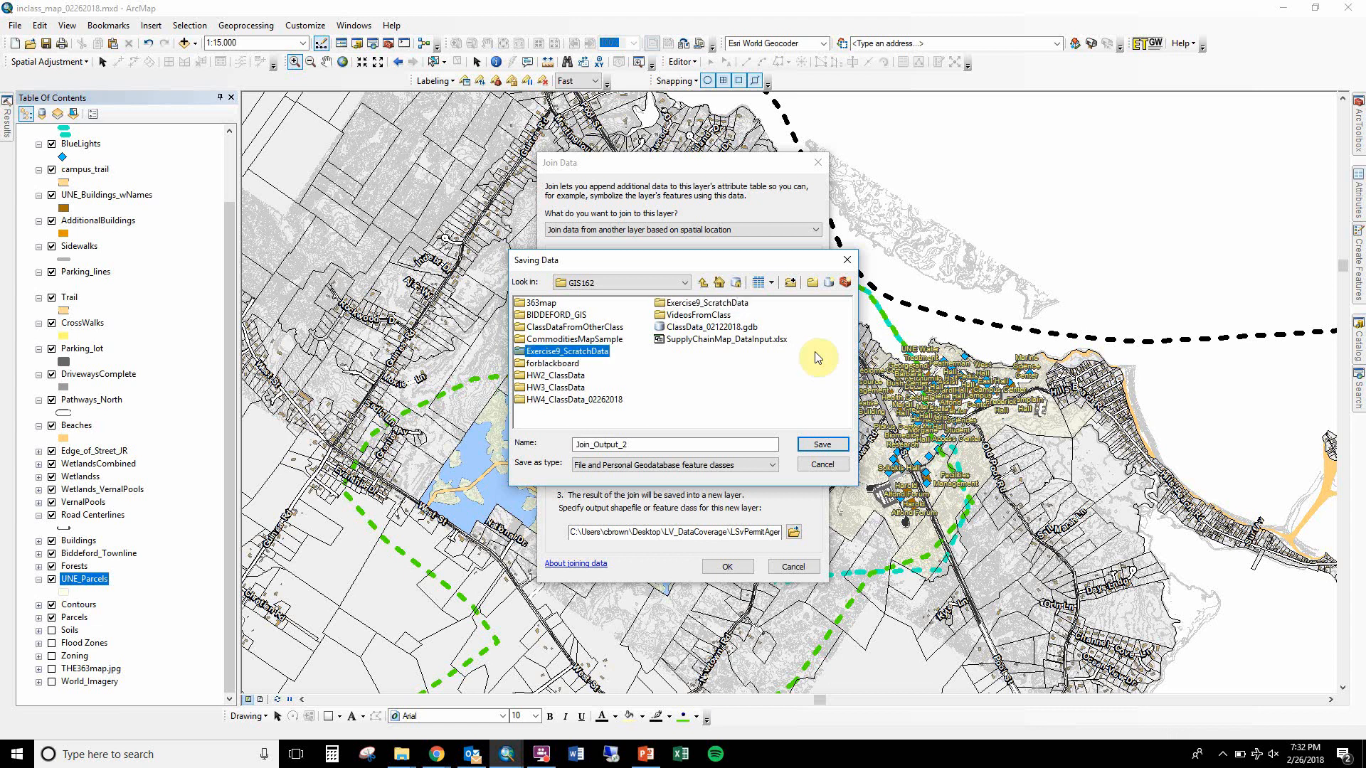
double_click(586, 356)
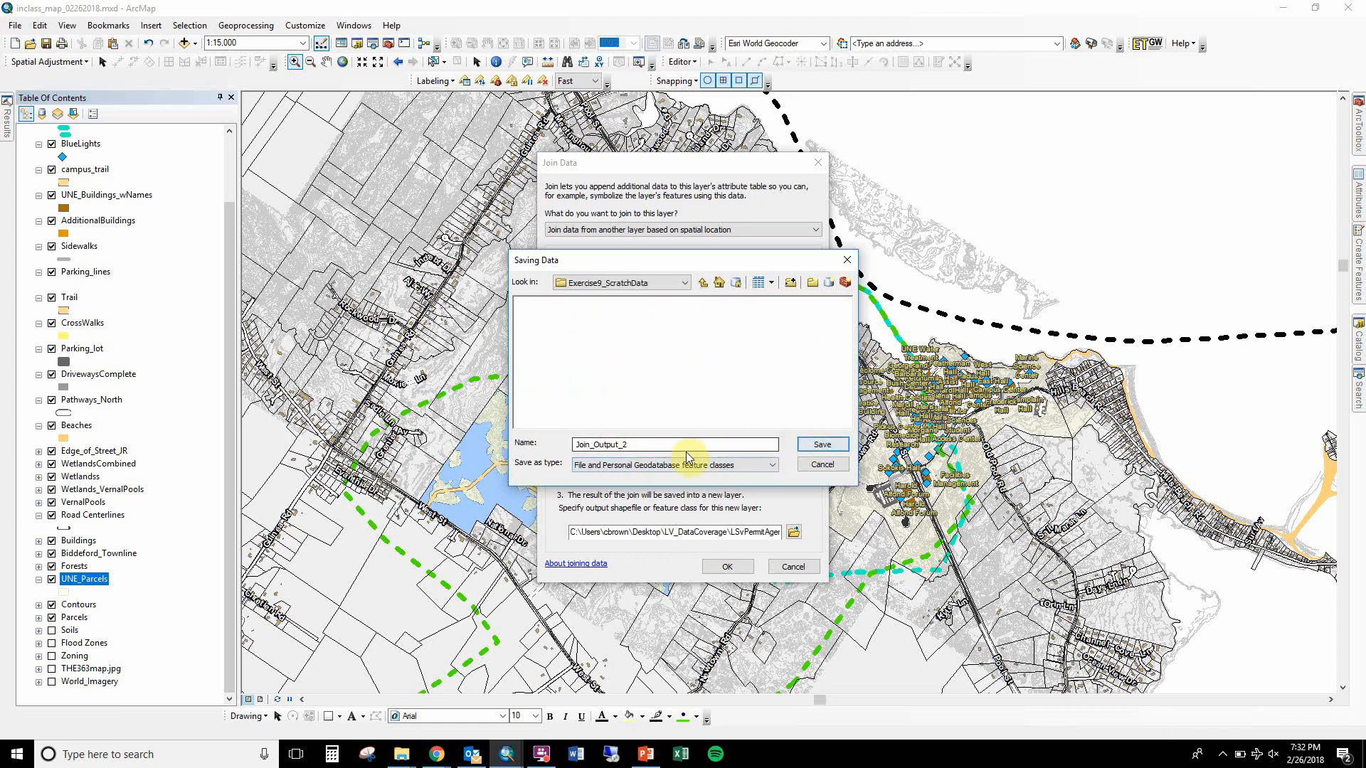
Name the join output Parcels_toBuildings_forCount and try to save it directly in the Exercise9_ScratchData folder
drag(643, 445, 500, 462)
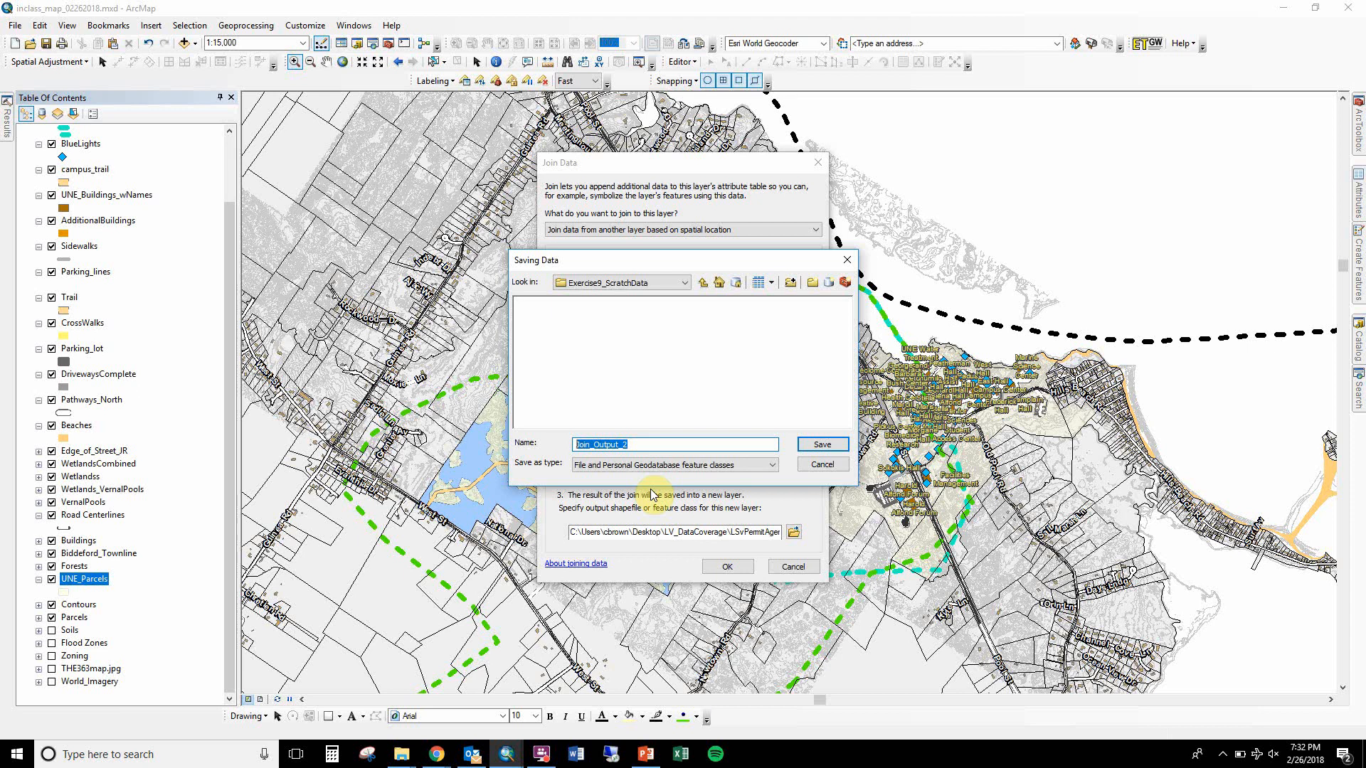
drag(655, 262, 981, 175)
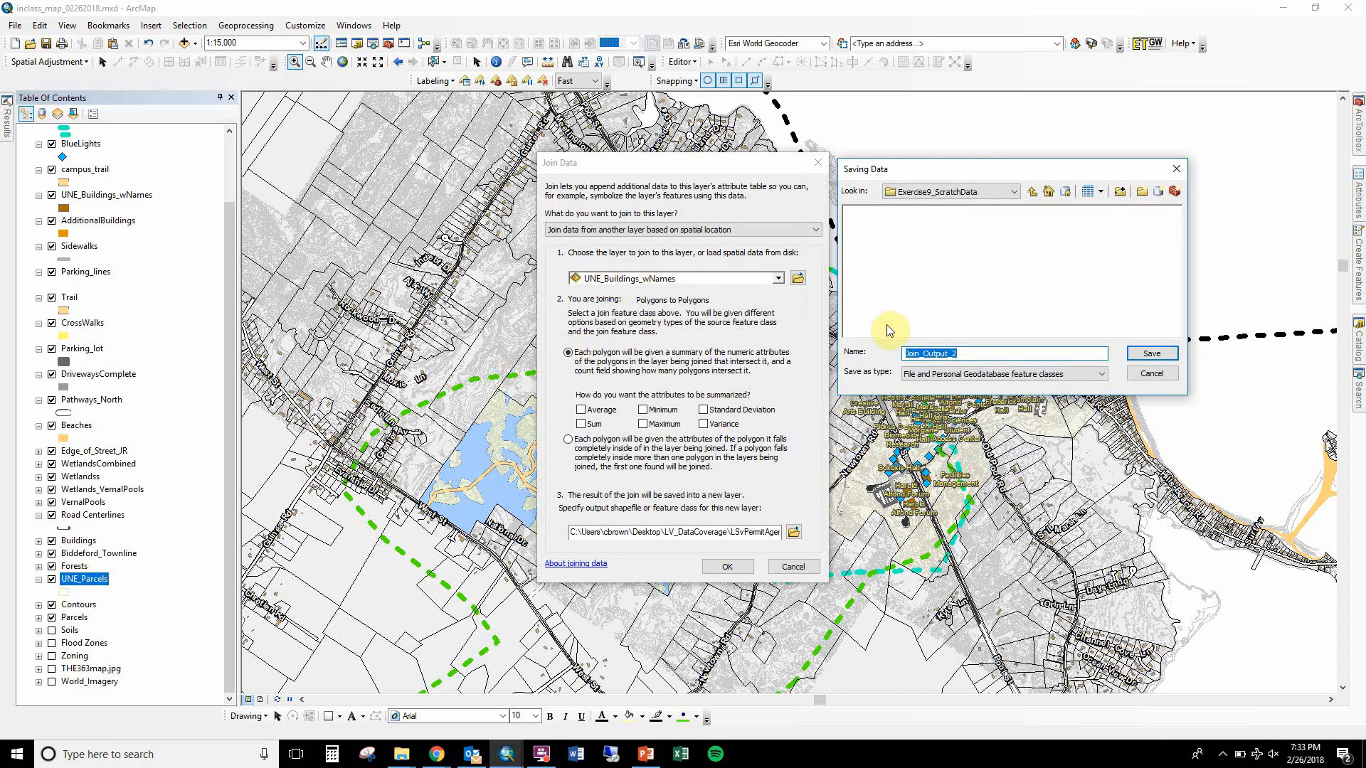
text(j)
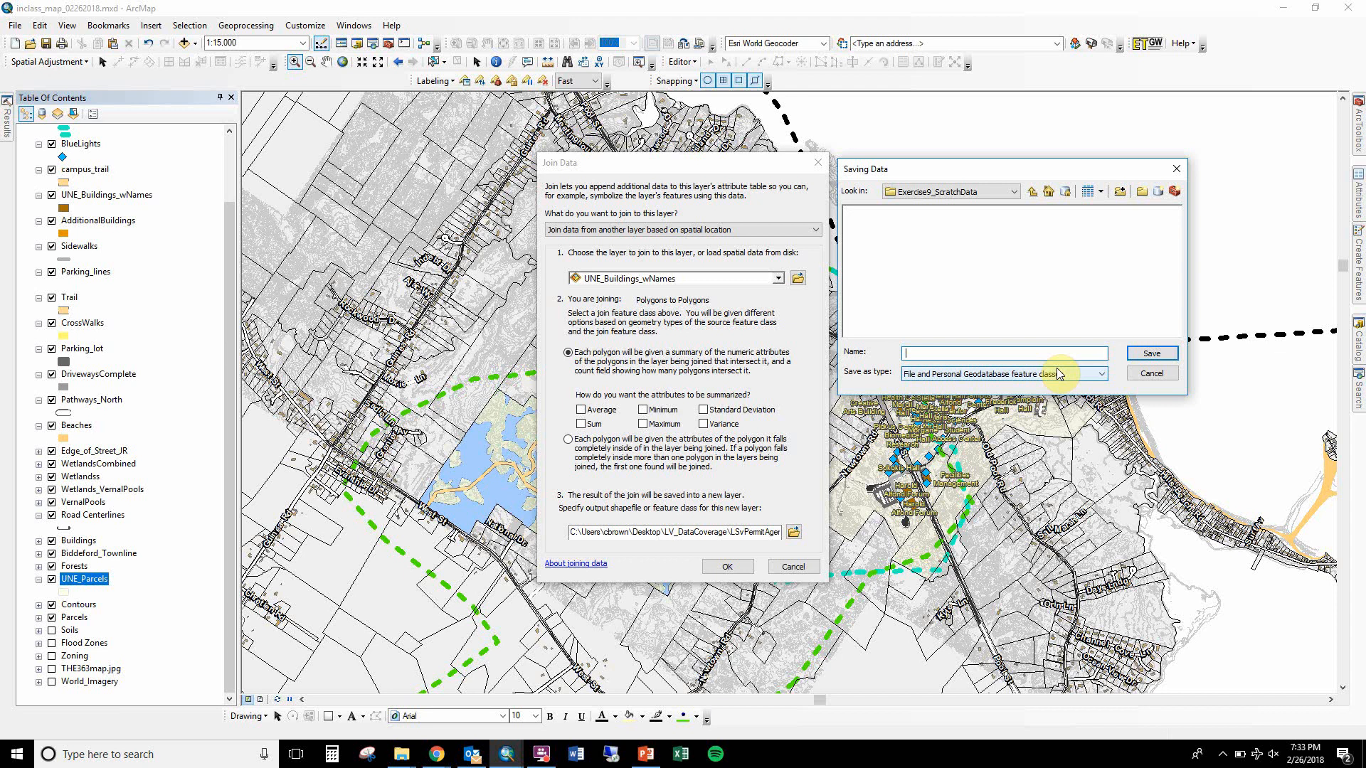
text(Parcels_toBuildings_forCount)
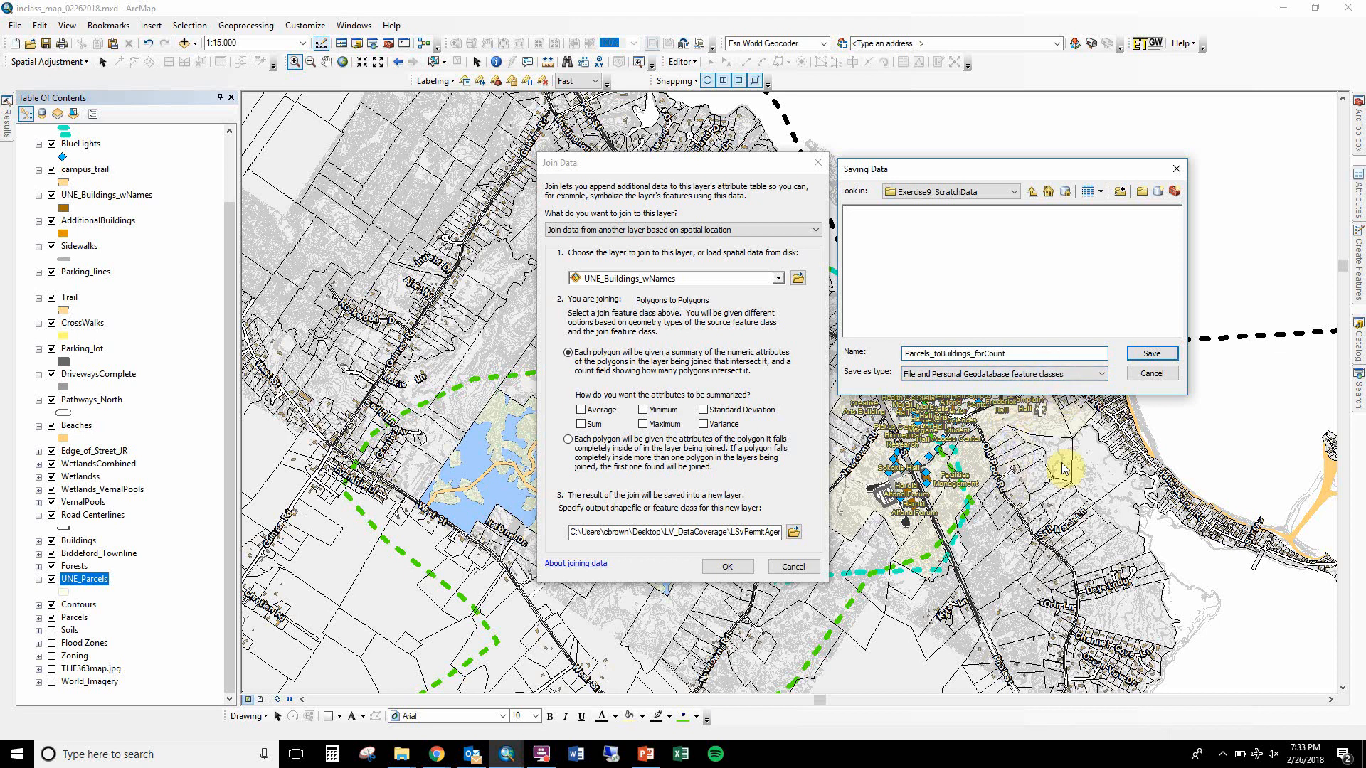
click(1150, 353)
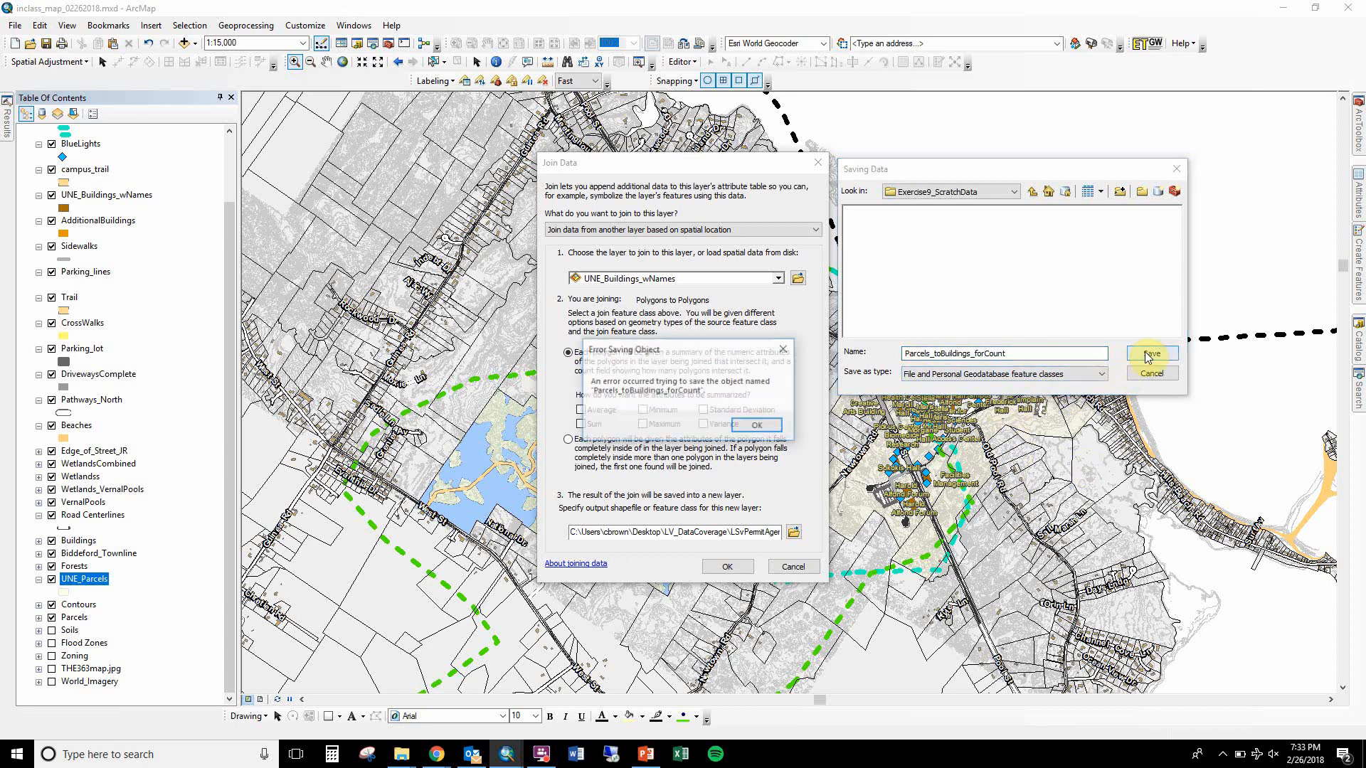
click(787, 421)
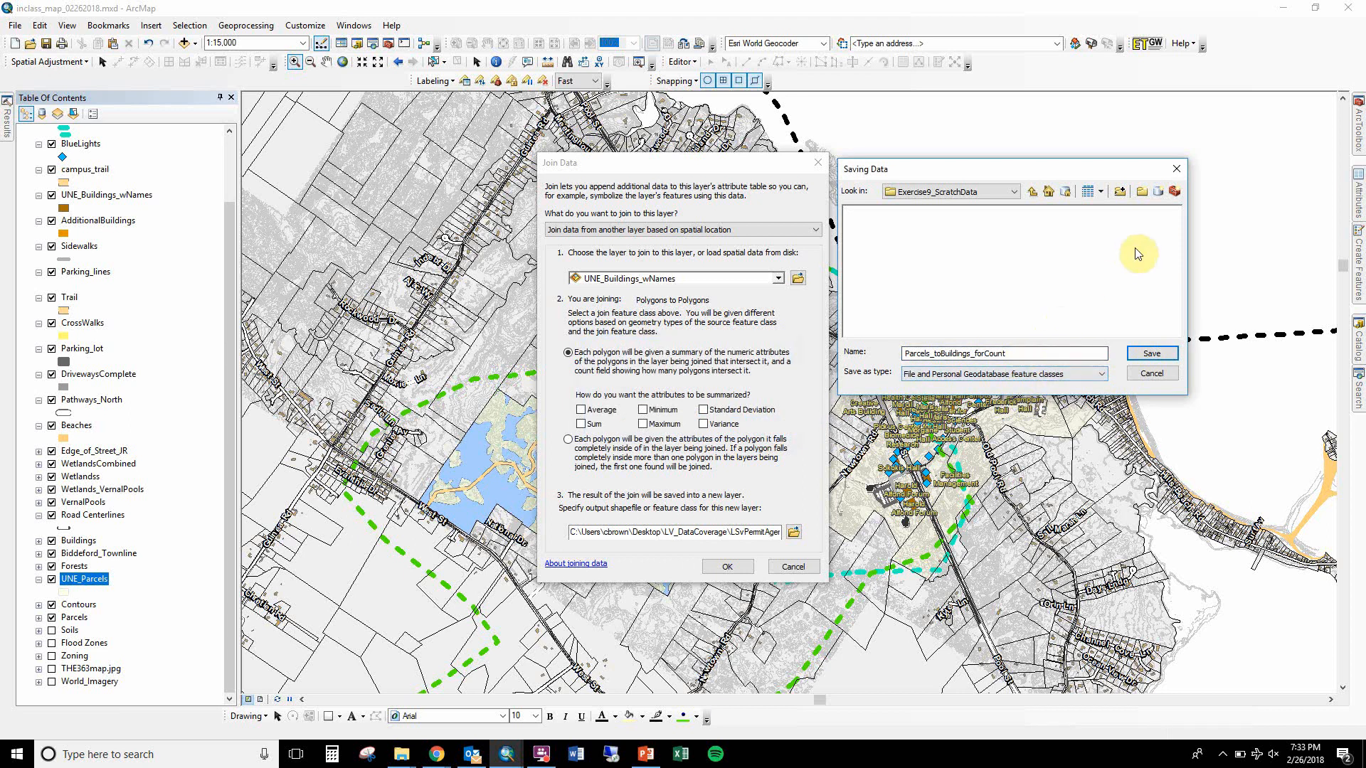
Create a new file geodatabase named results.gdb inside the Exercise9_ScratchData folder
click(1160, 195)
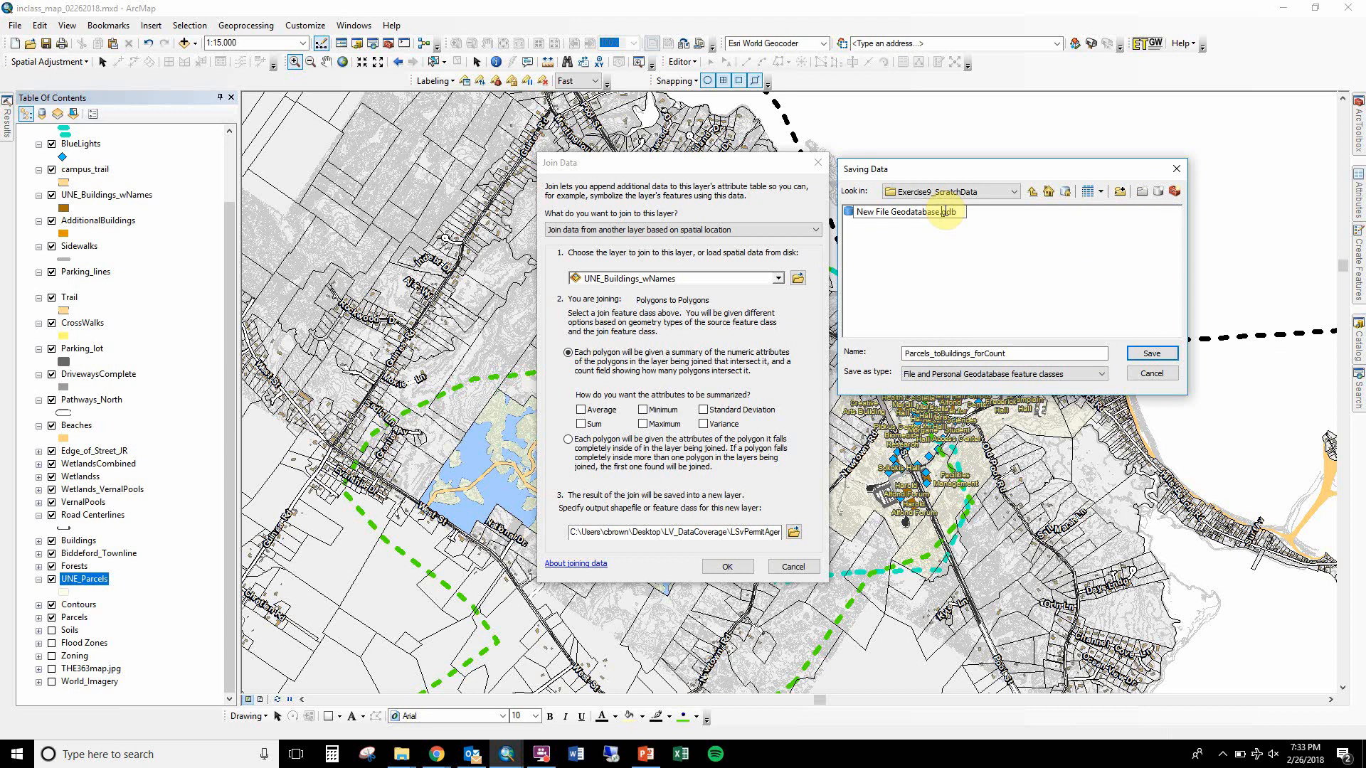
drag(944, 212, 856, 213)
key(BackSpace)
text(r)
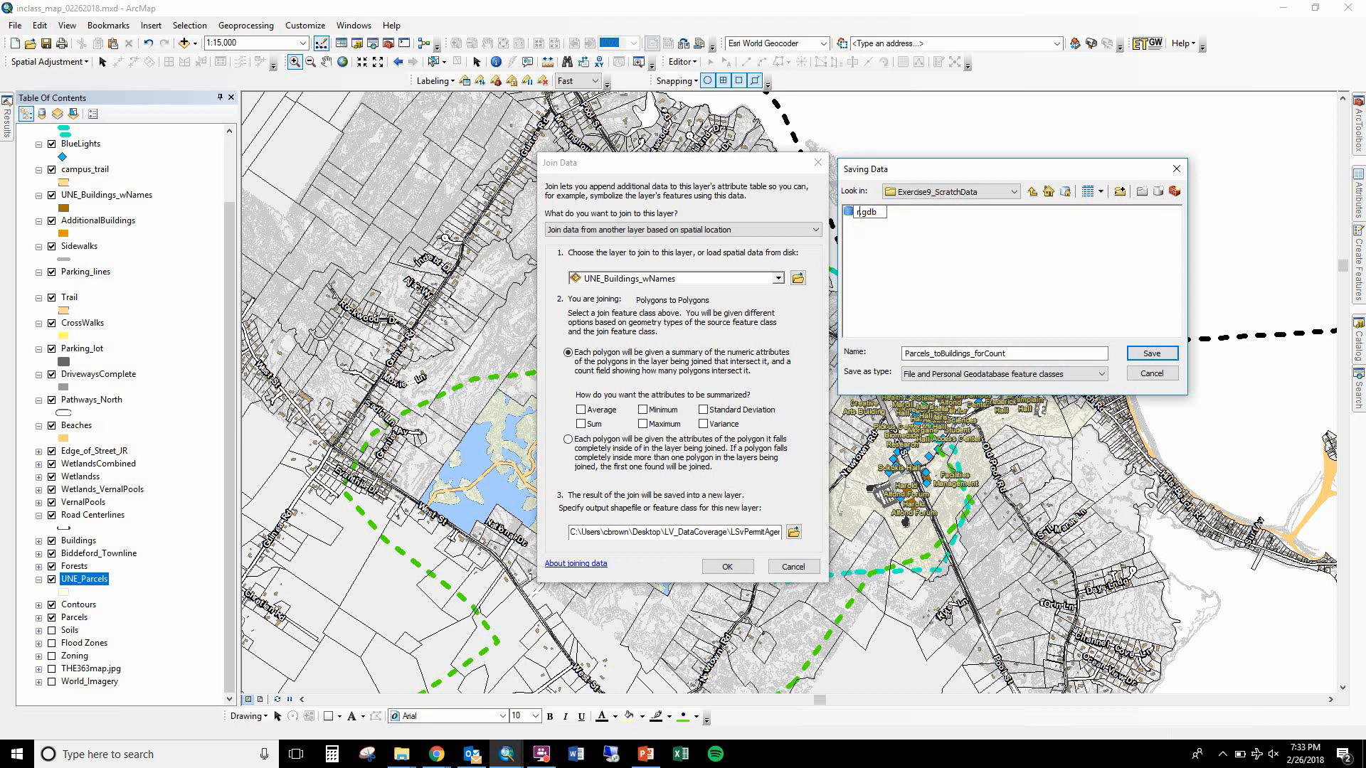
text(esults)
key(Return)
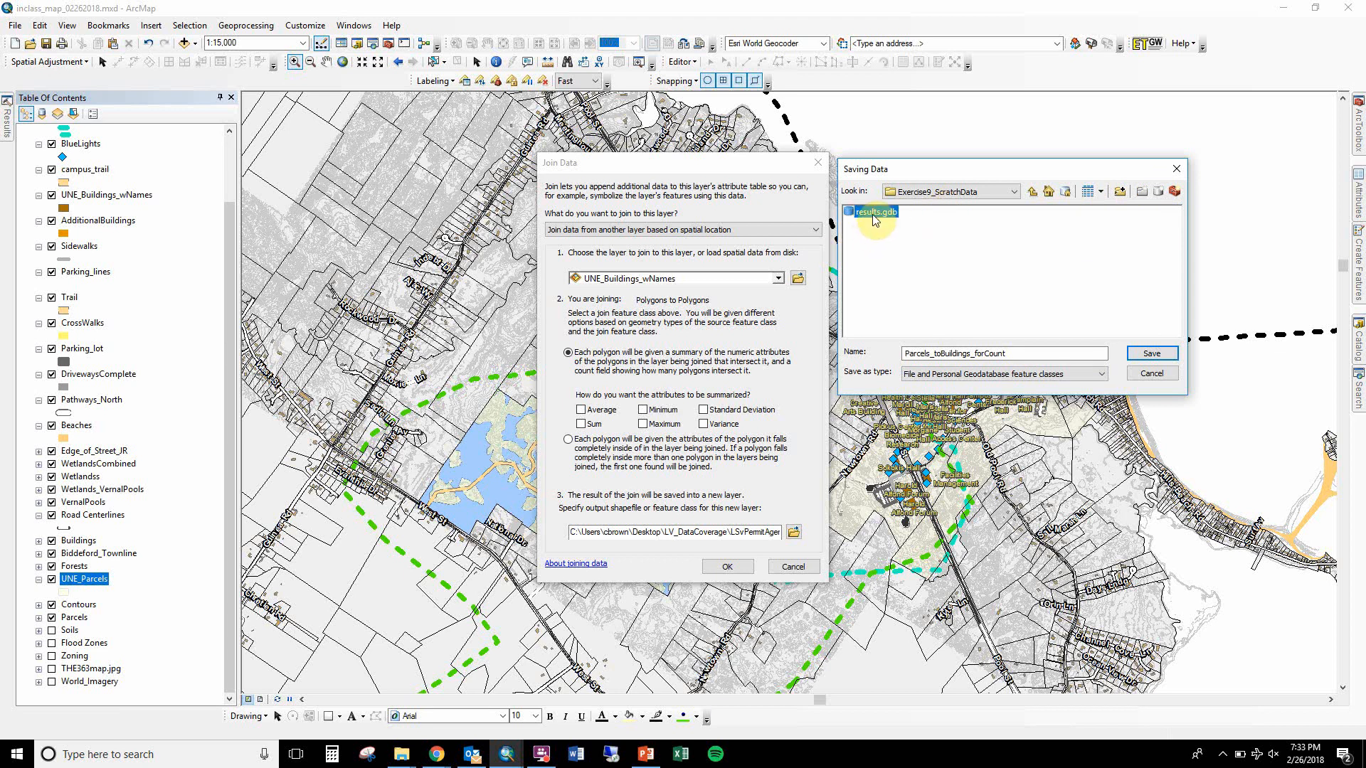
Save the Parcels_toBuildings_forCount output in results.gdb and run the spatial join
click(1150, 354)
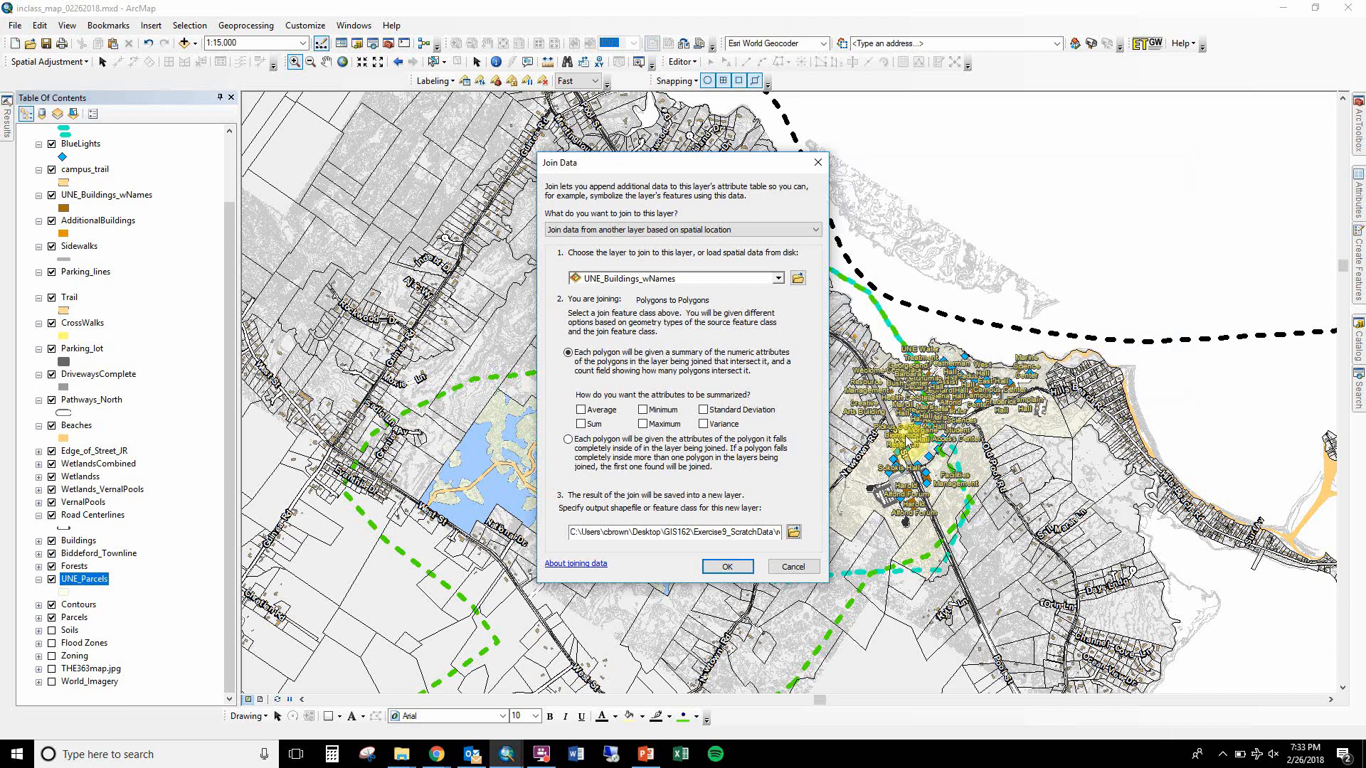
click(726, 566)
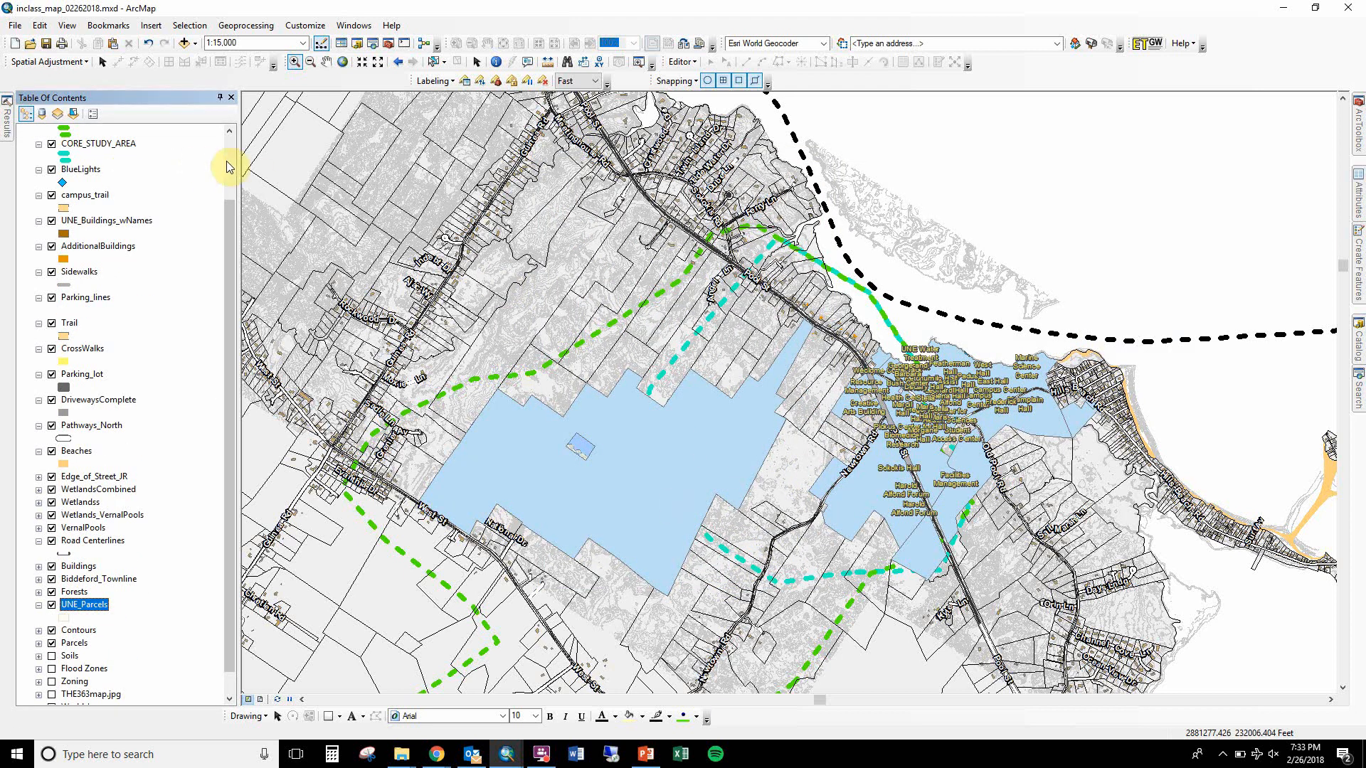
Open the attribute table of the new Parcels_toBuildings_forCount layer
scroll(225, 153, up, 2)
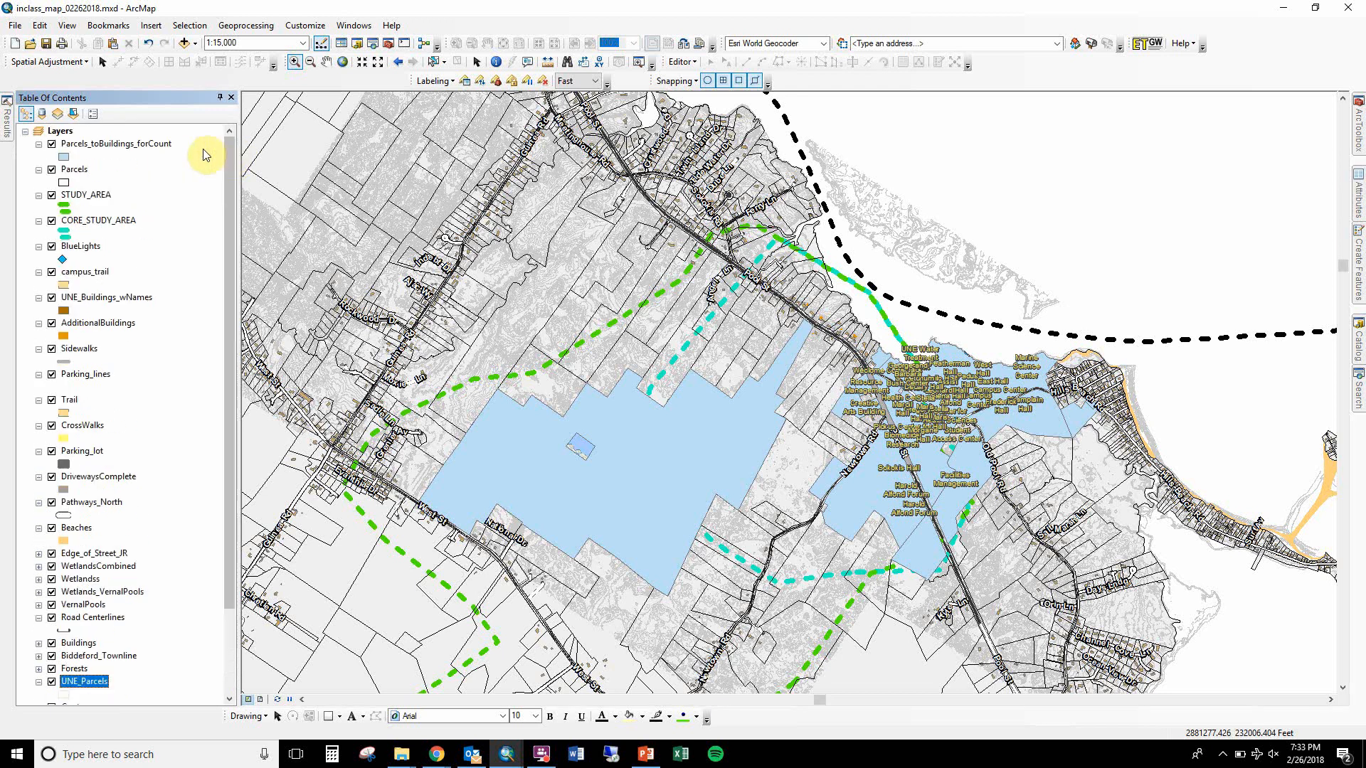
right_click(104, 144)
click(89, 158)
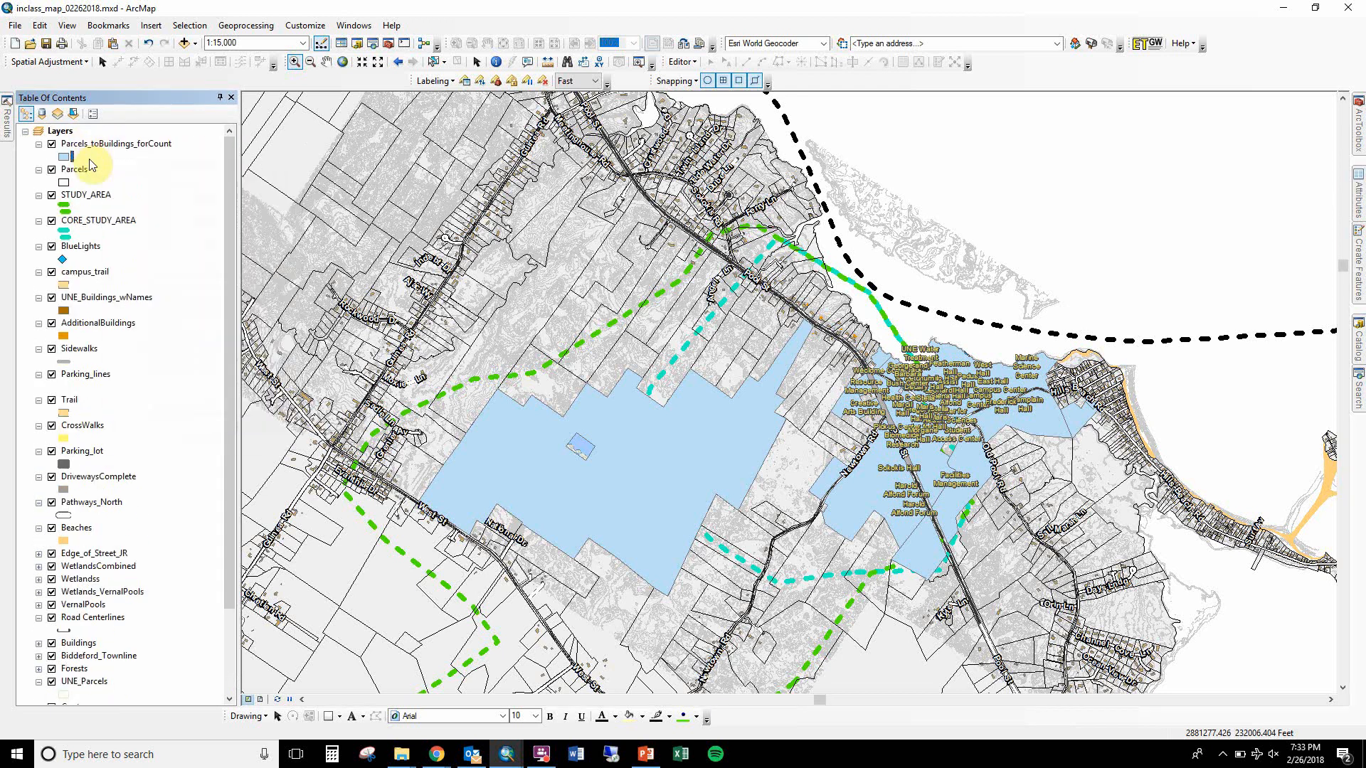
right_click(87, 150)
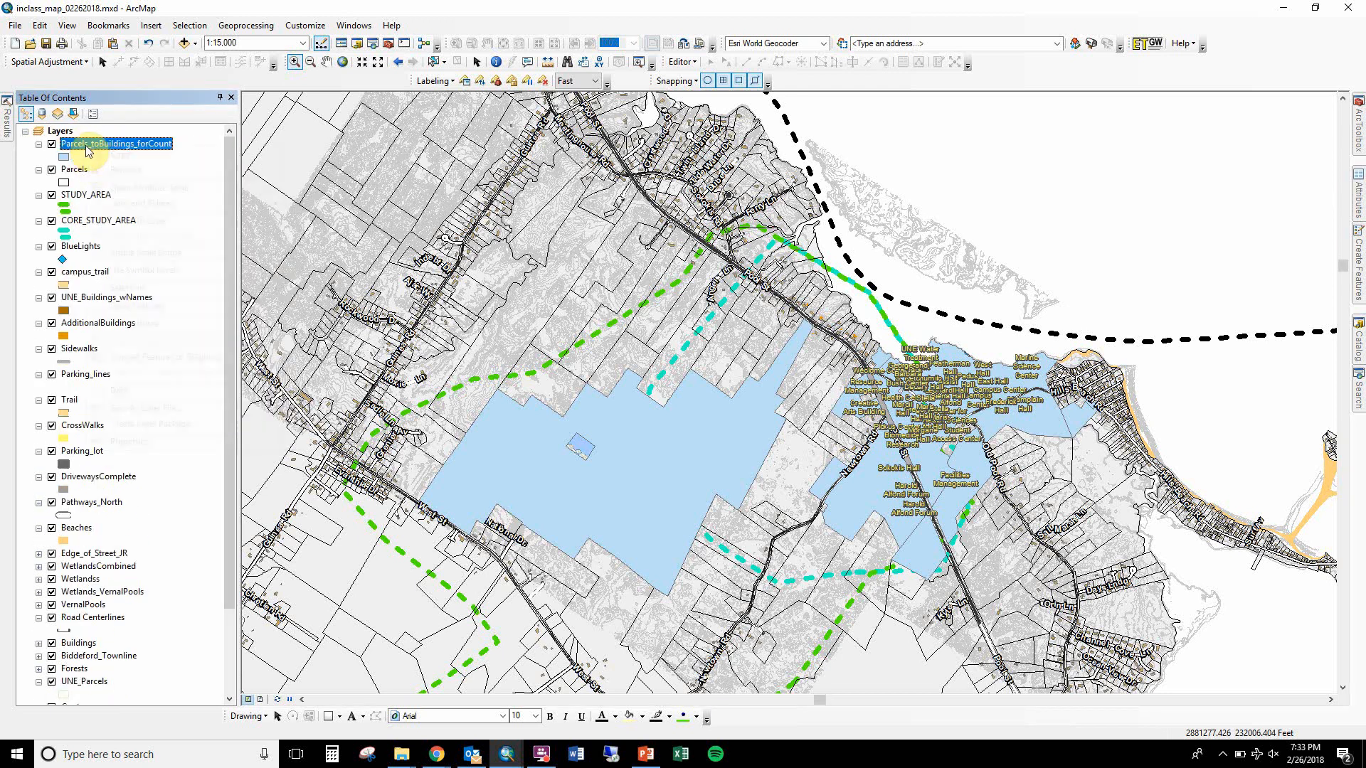
click(141, 188)
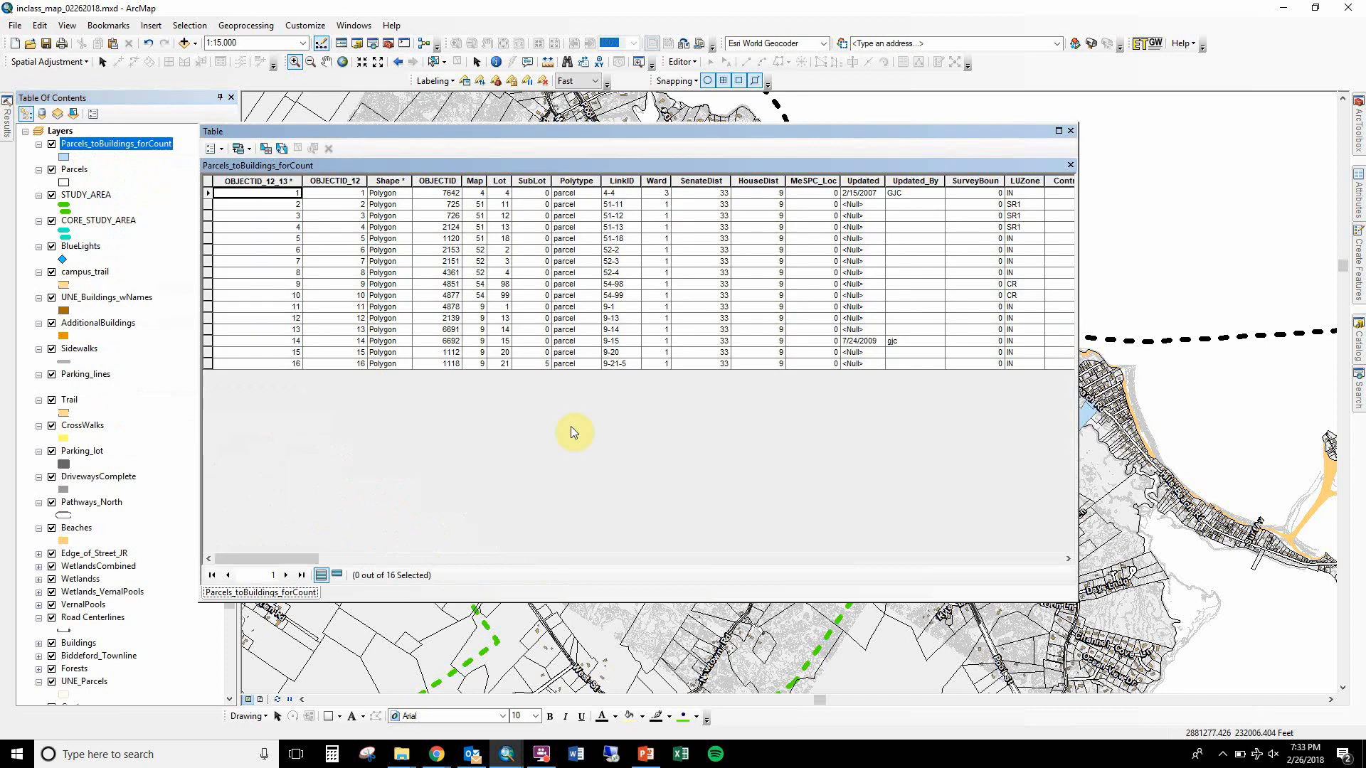
Examine the Count_ field at the end of the table, sort the records by it in ascending order, and close the table
drag(295, 557, 1068, 552)
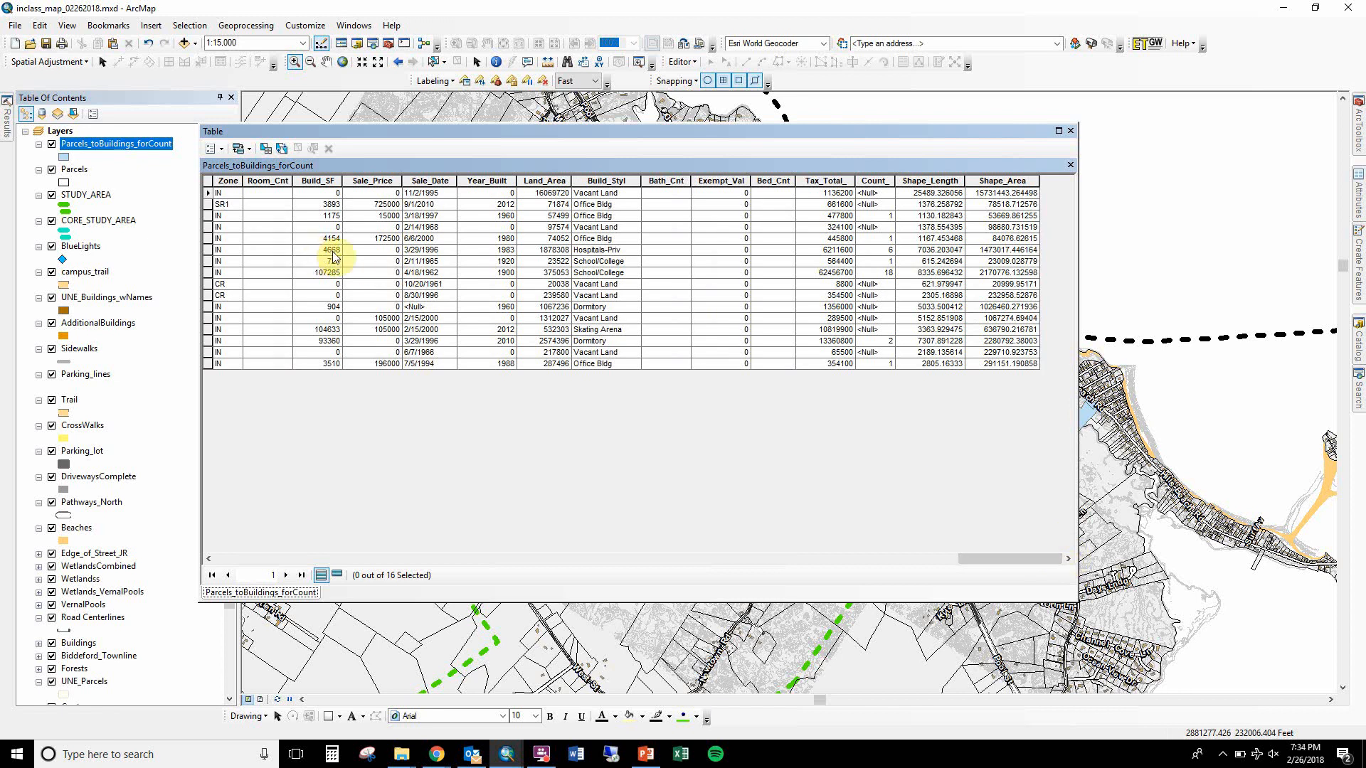
drag(875, 180, 1014, 180)
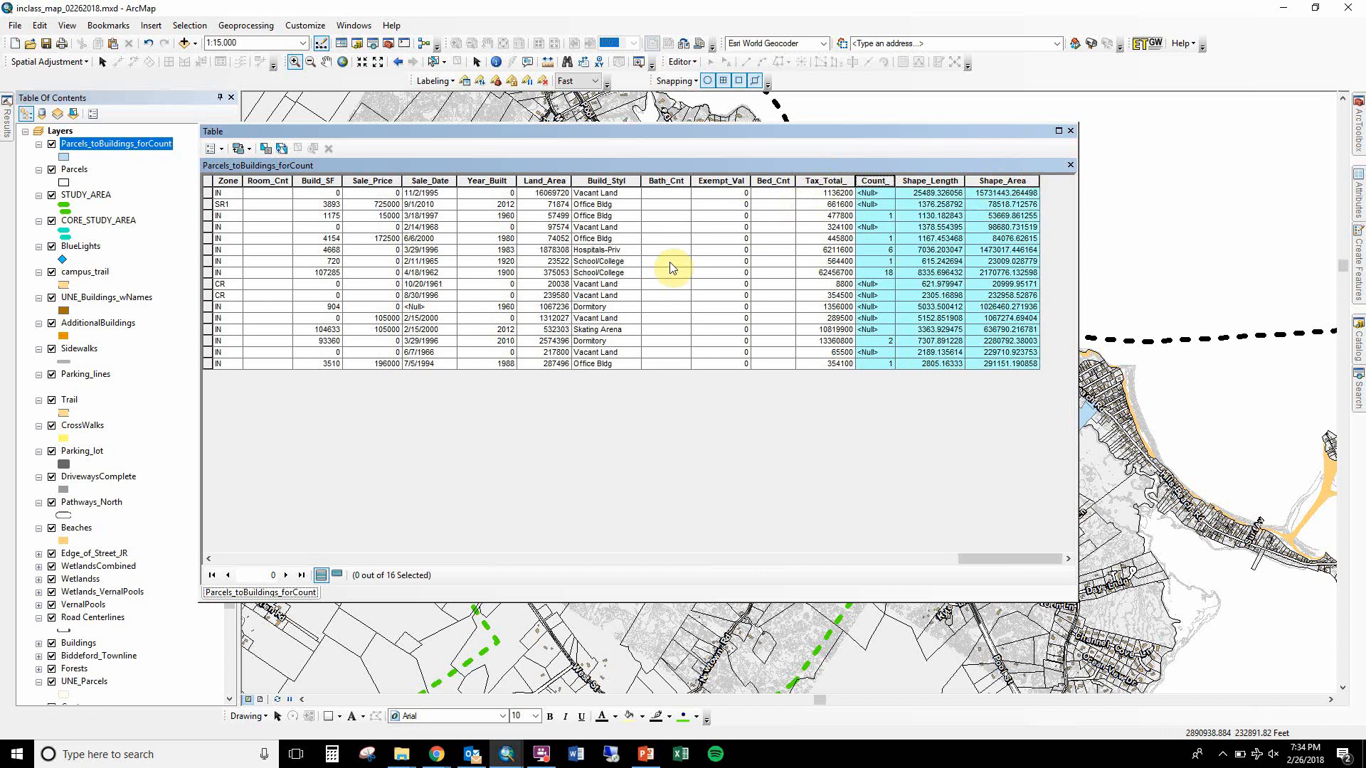
click(886, 182)
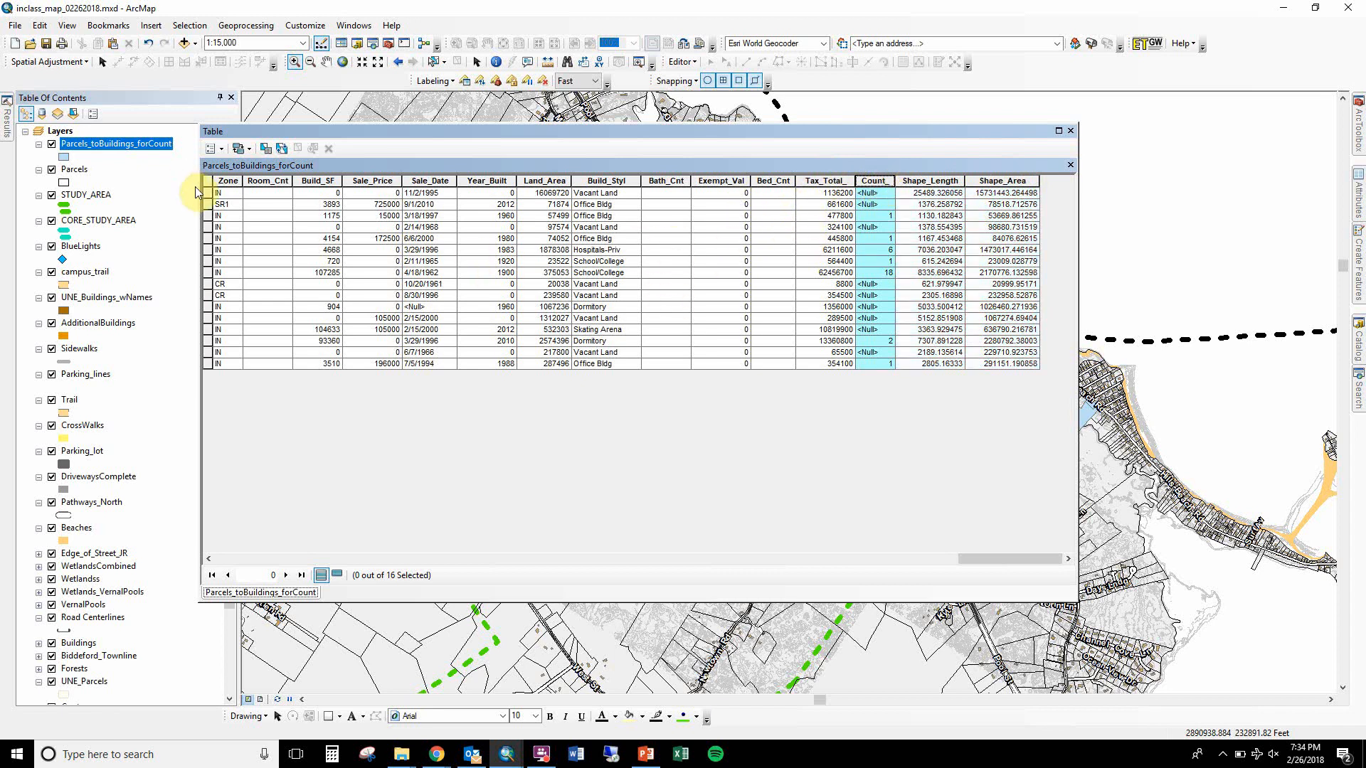
double_click(869, 182)
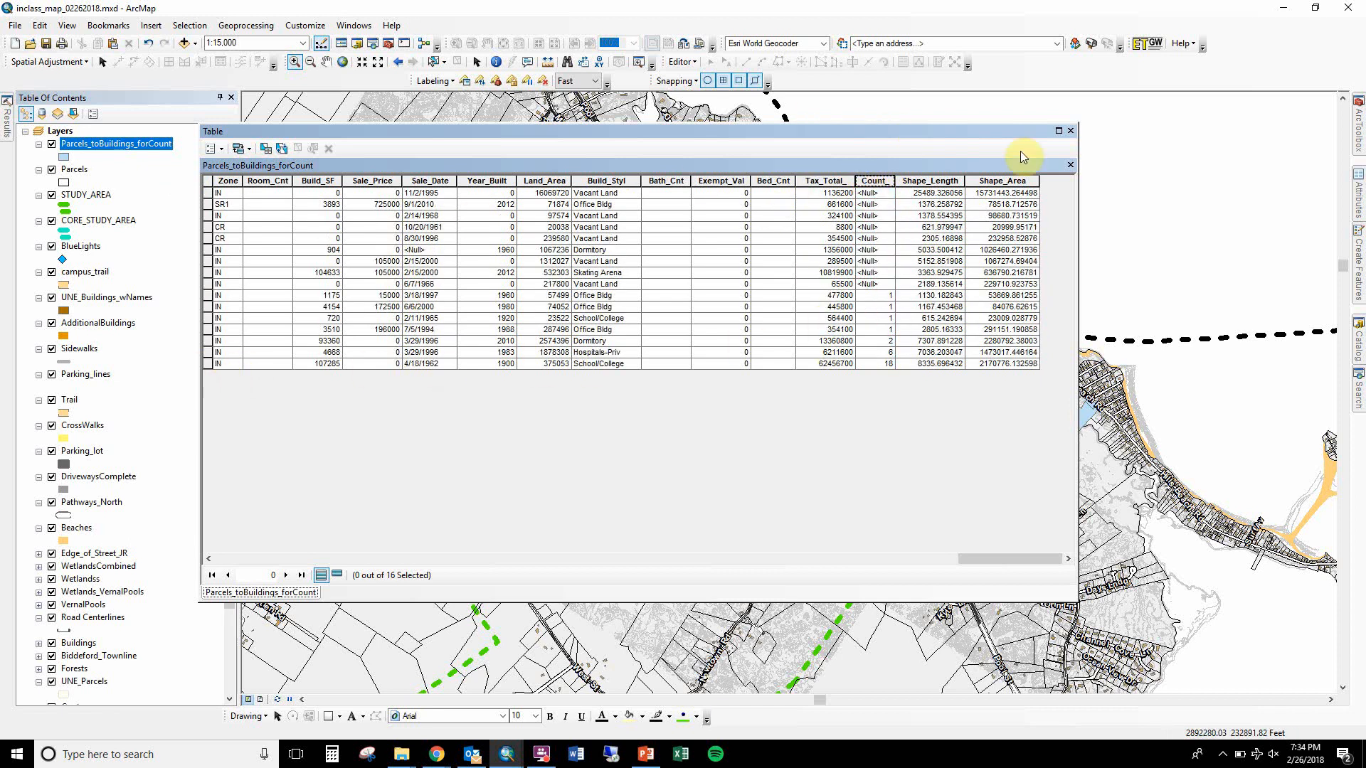
click(1070, 131)
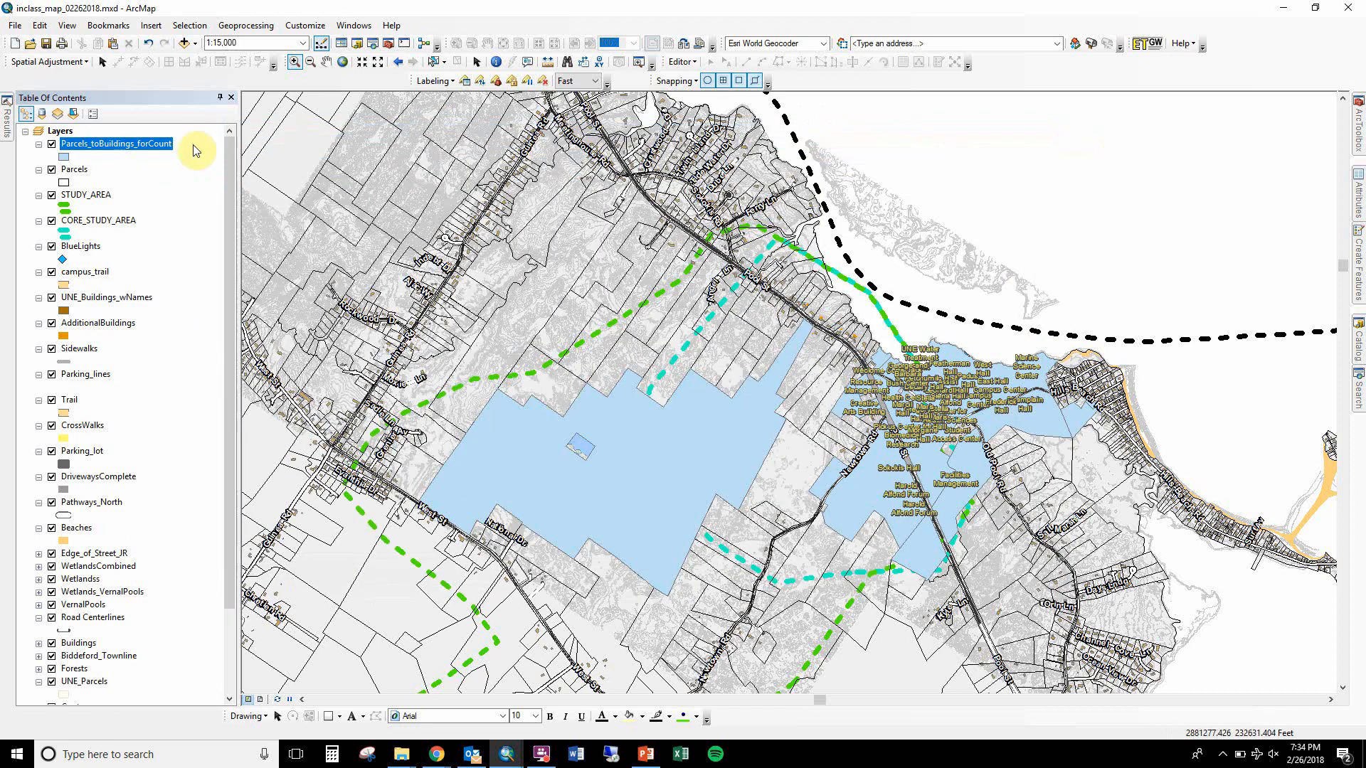
Symbolize the Parcels_toBuildings_forCount layer with graduated colors based on the Count_ field
double_click(148, 143)
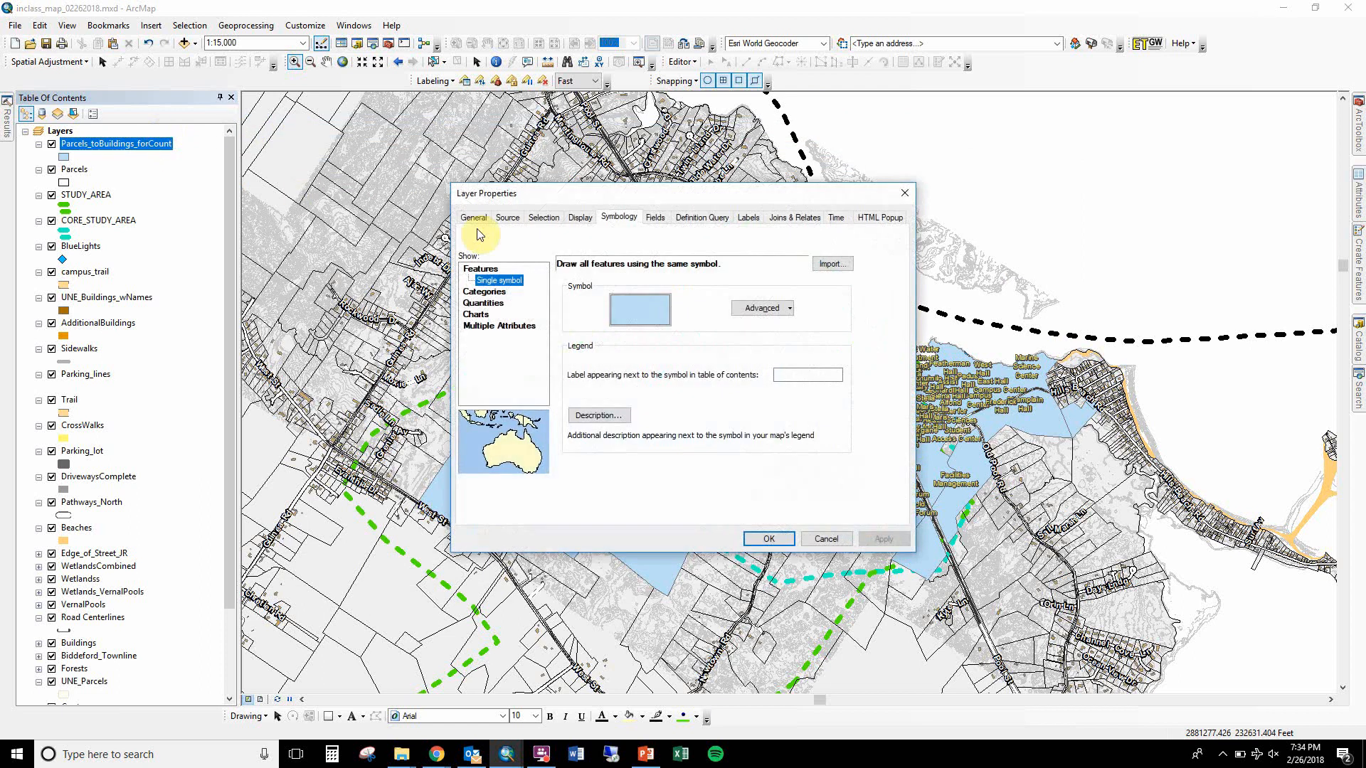
click(494, 303)
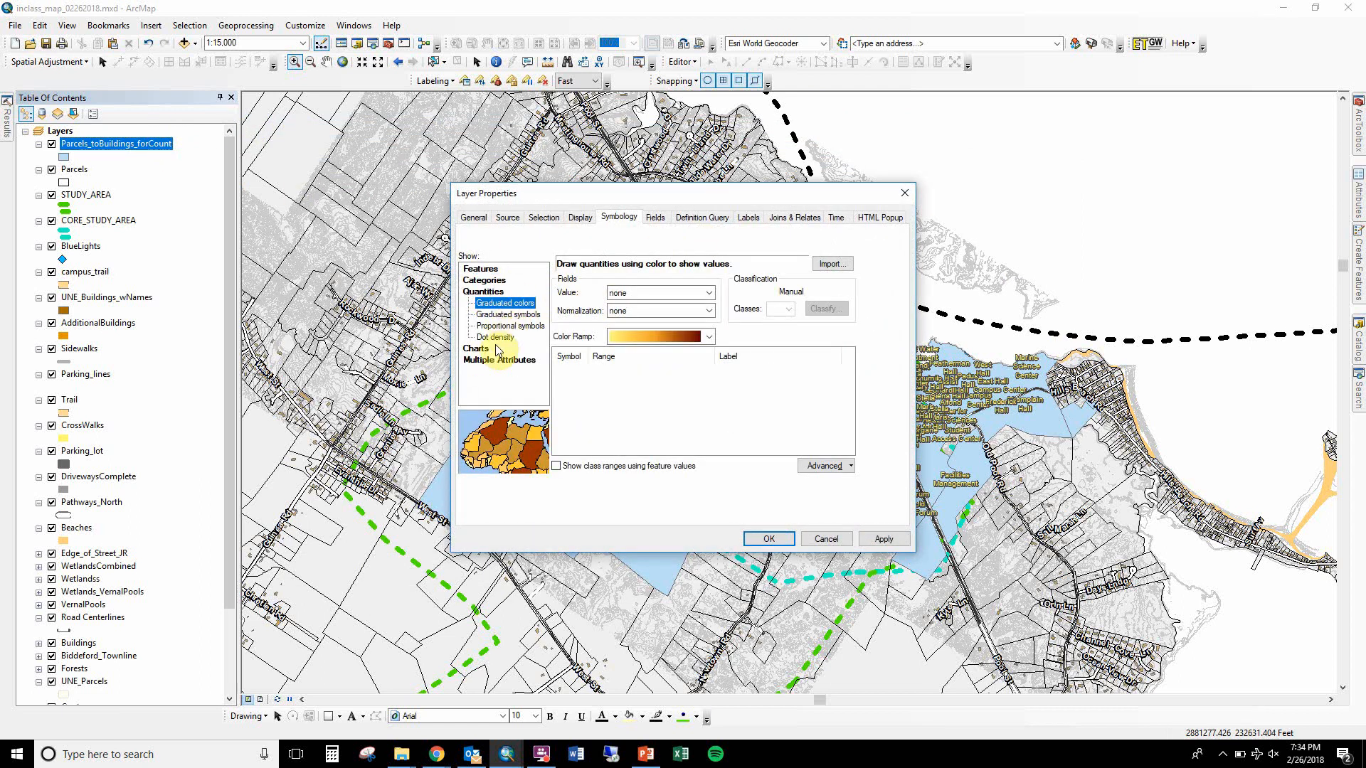
click(640, 293)
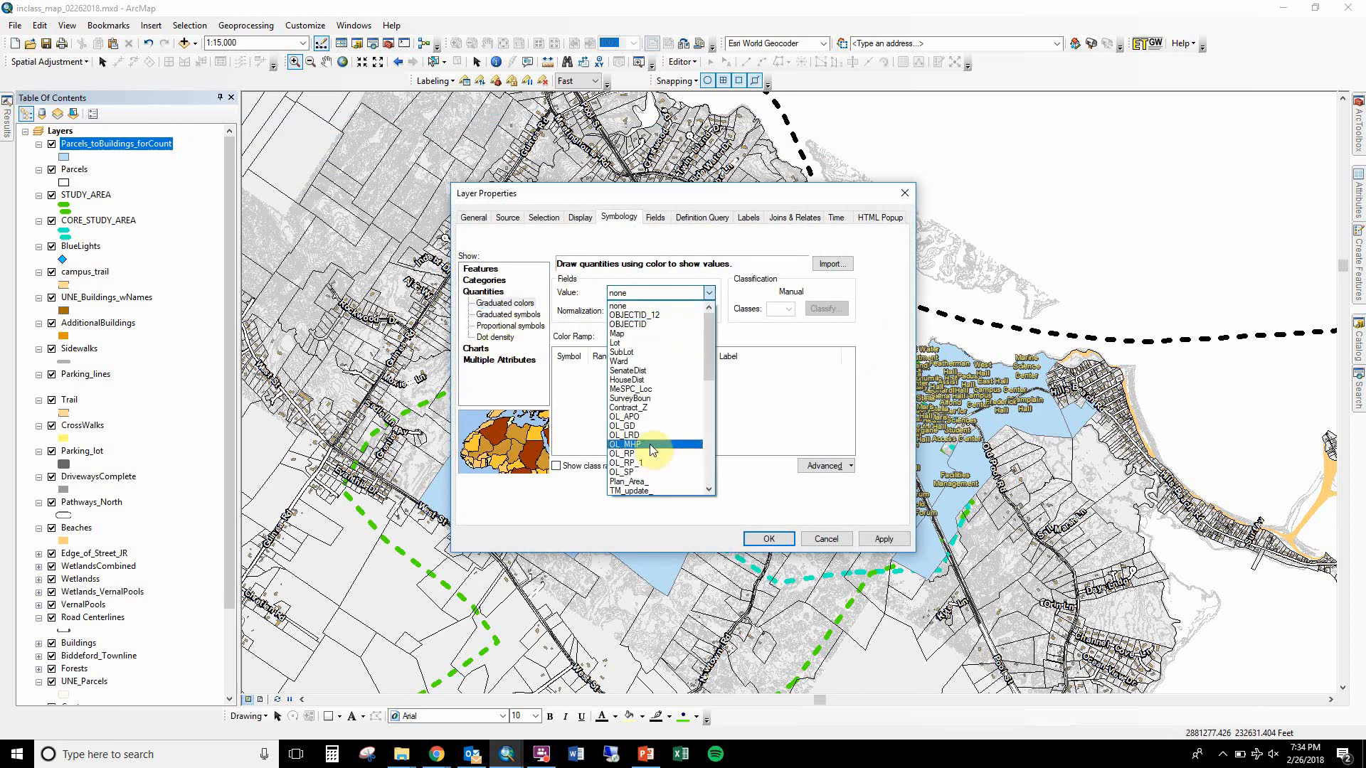
scroll(694, 439, down, 2)
click(643, 489)
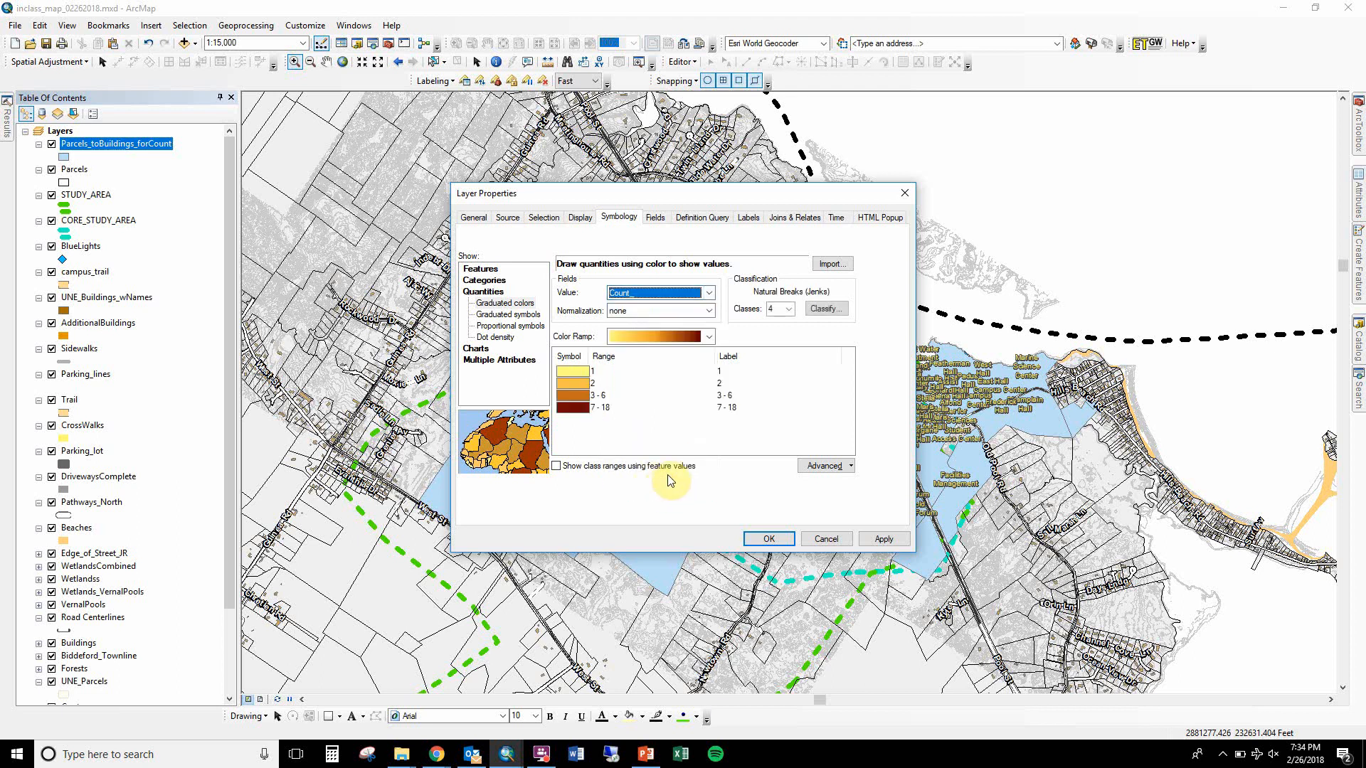
click(768, 539)
click(782, 522)
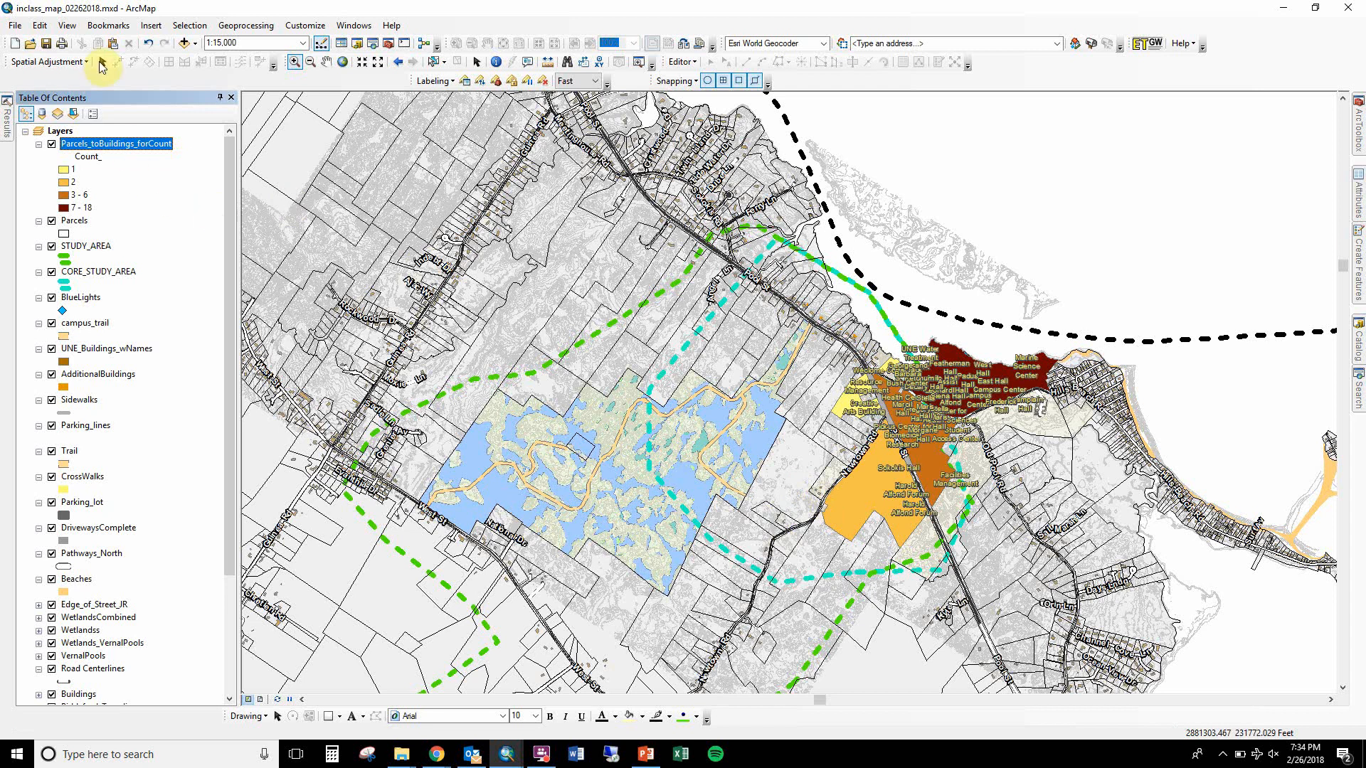
Zoom the map to the campus parcels and reorder Parcels_toBuildings_forCount so it sits directly below the Buildings layer
click(295, 63)
drag(794, 310, 1057, 549)
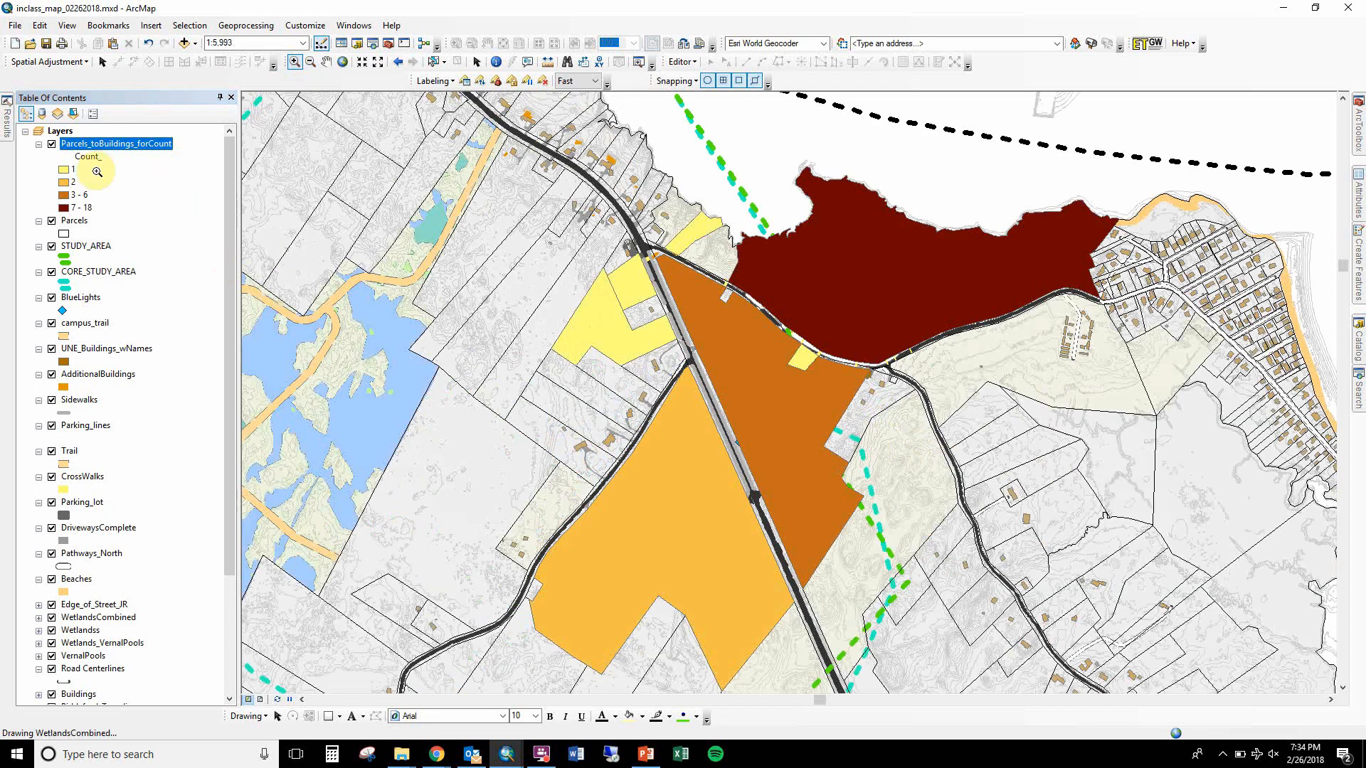
drag(114, 152, 116, 686)
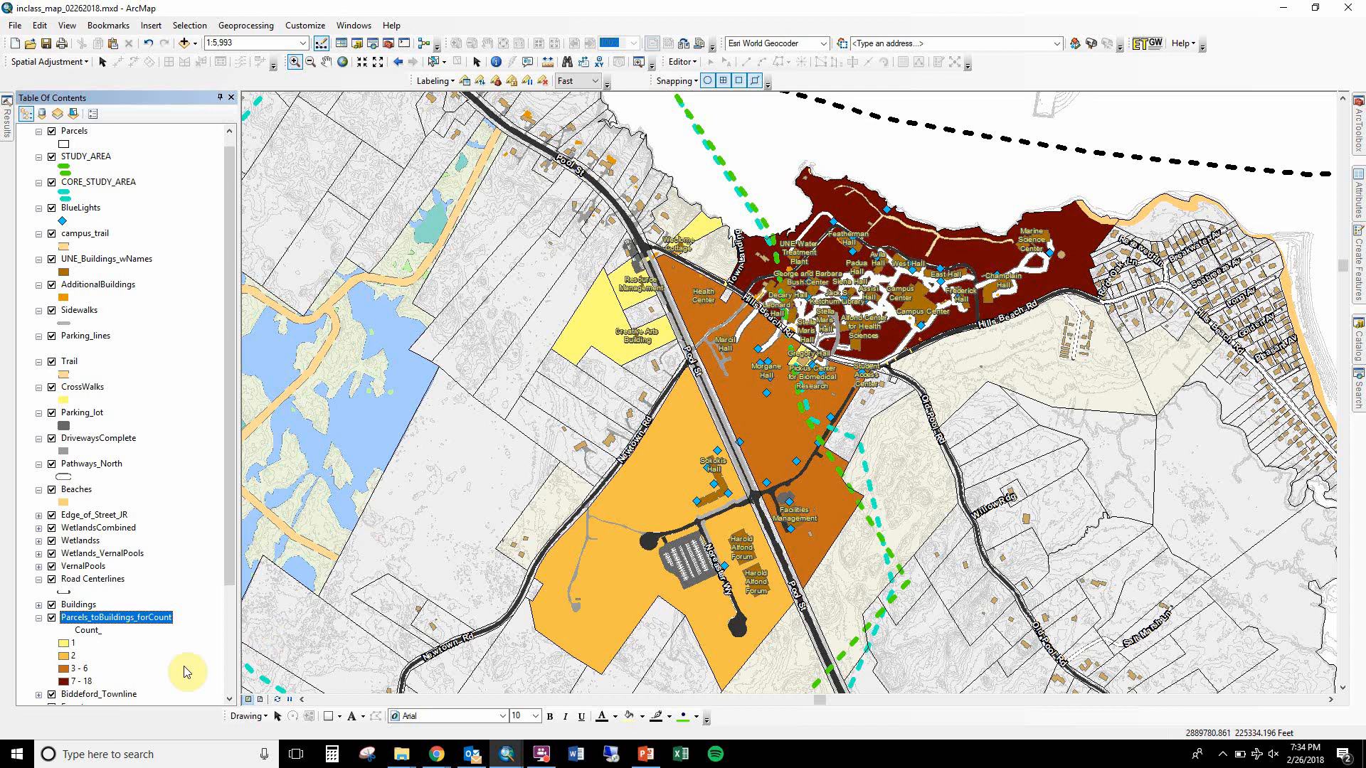
Change the color ramp of the Parcels_toBuildings_forCount layer to a light-to-dark green ramp
double_click(146, 616)
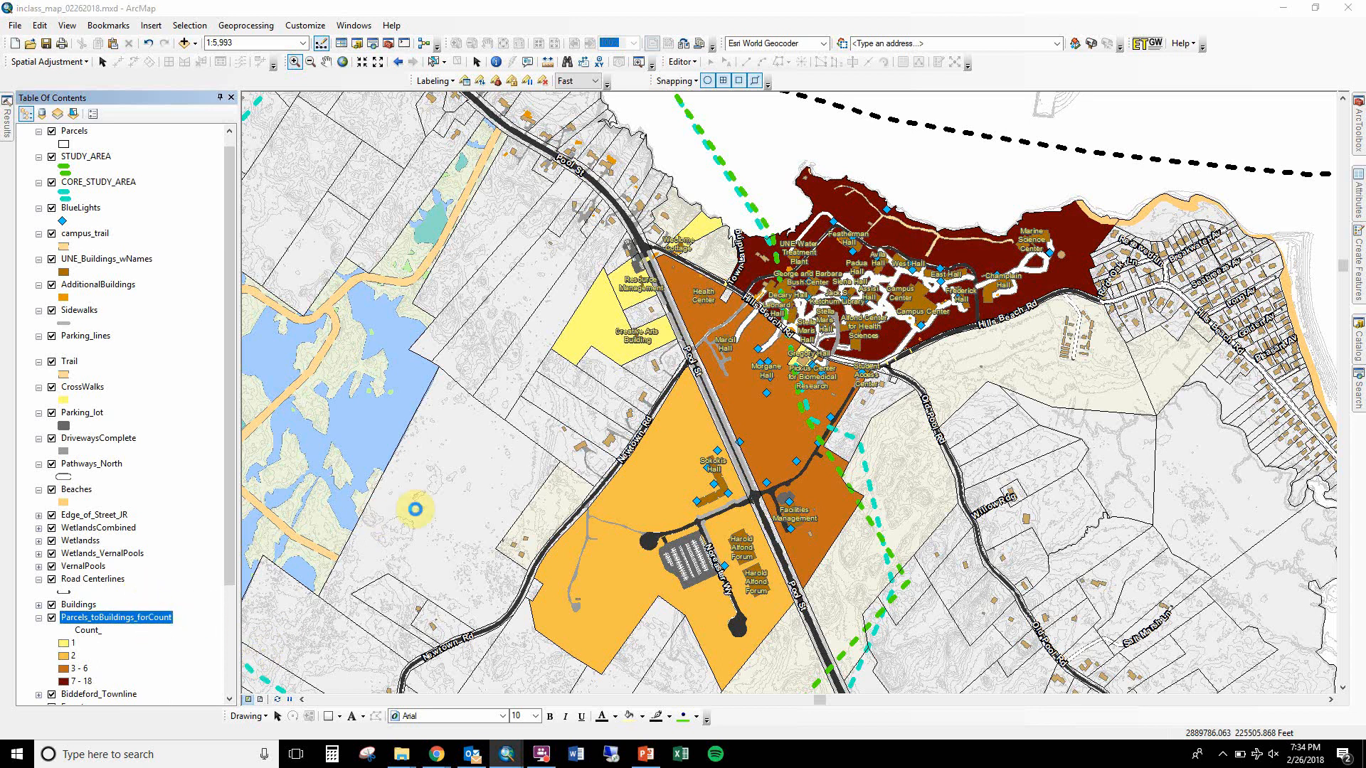
click(650, 337)
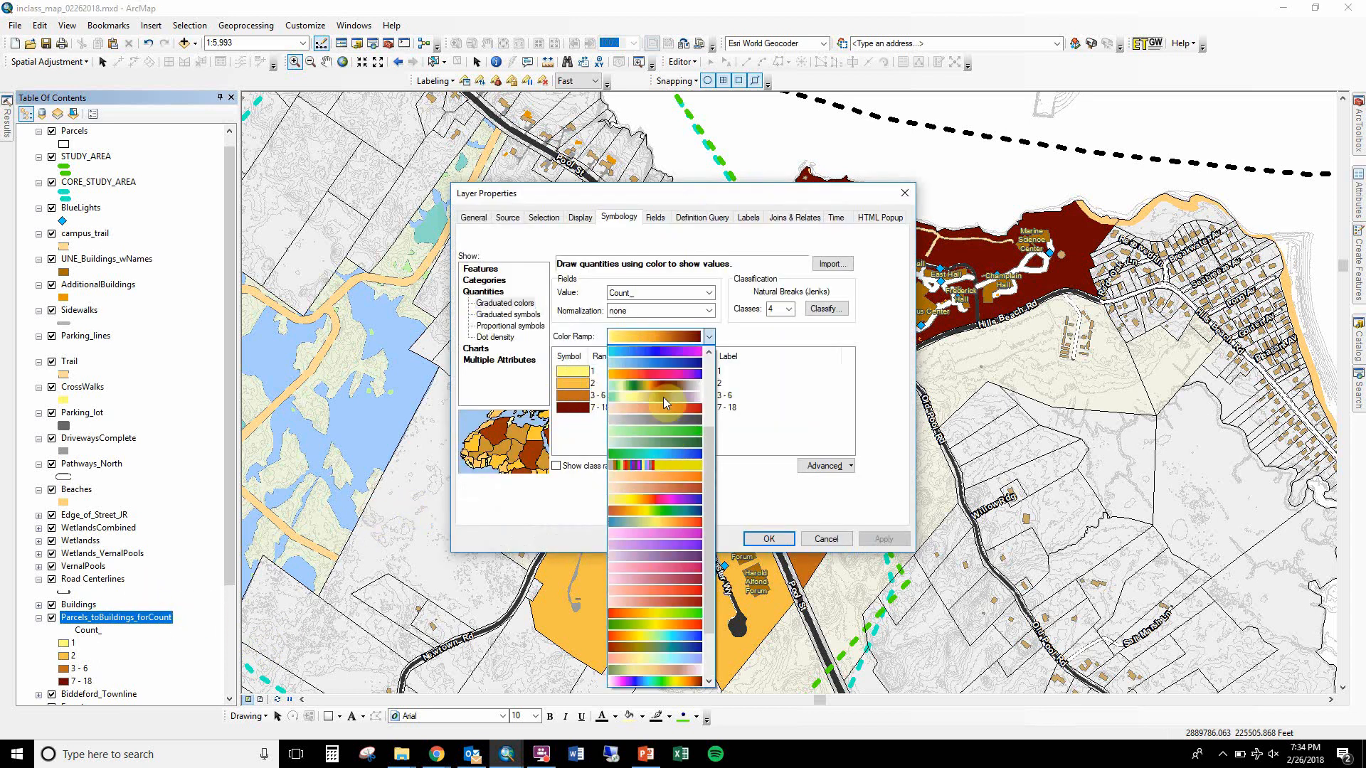
click(675, 436)
click(769, 539)
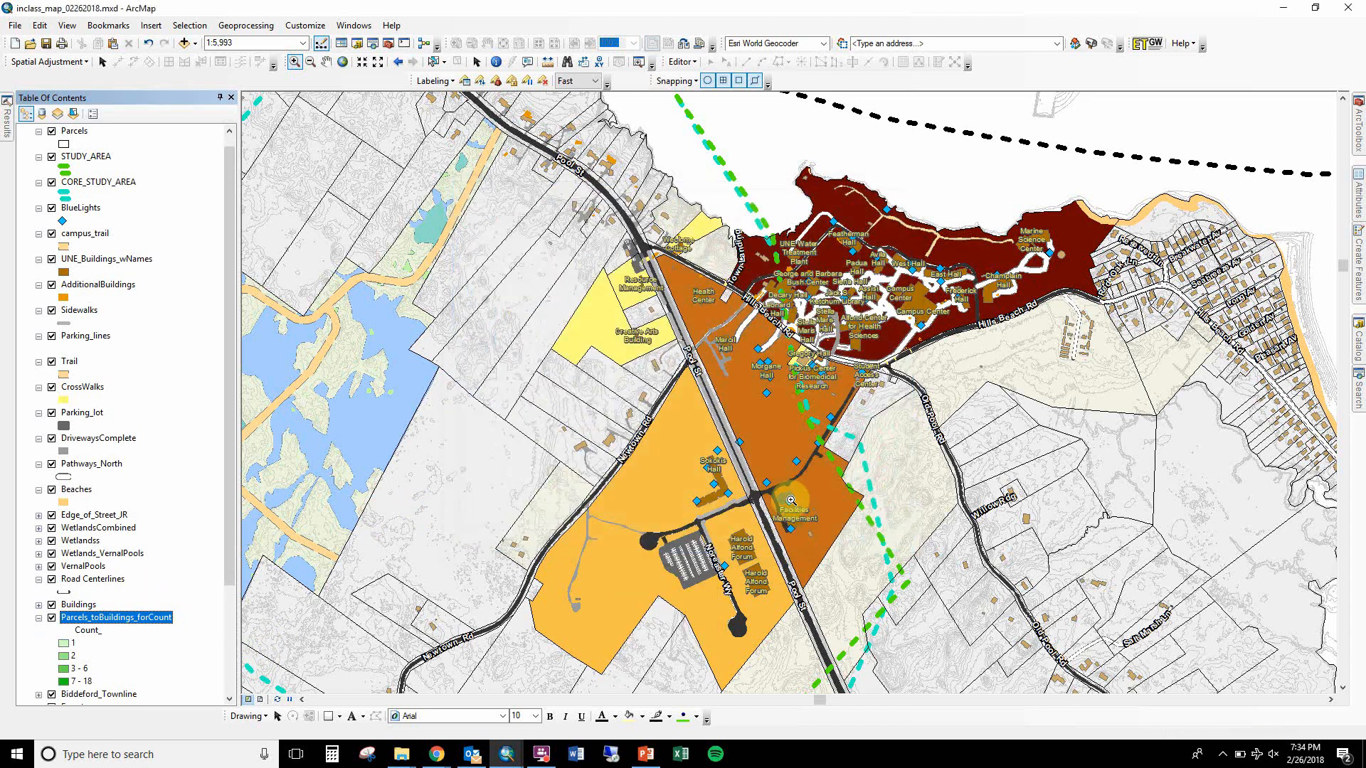
click(791, 500)
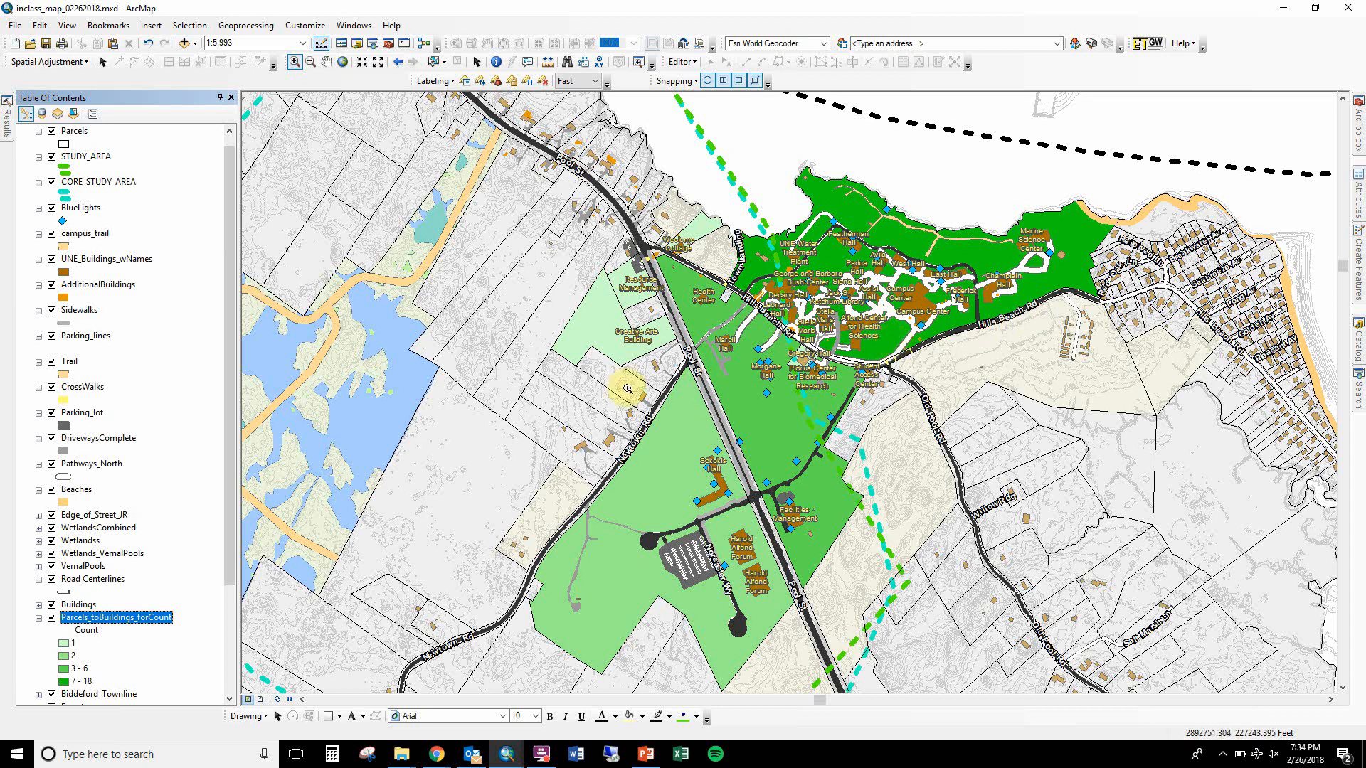
Turn off the Parcels_toBuildings_forCount layer and collapse its legend
click(52, 618)
click(39, 618)
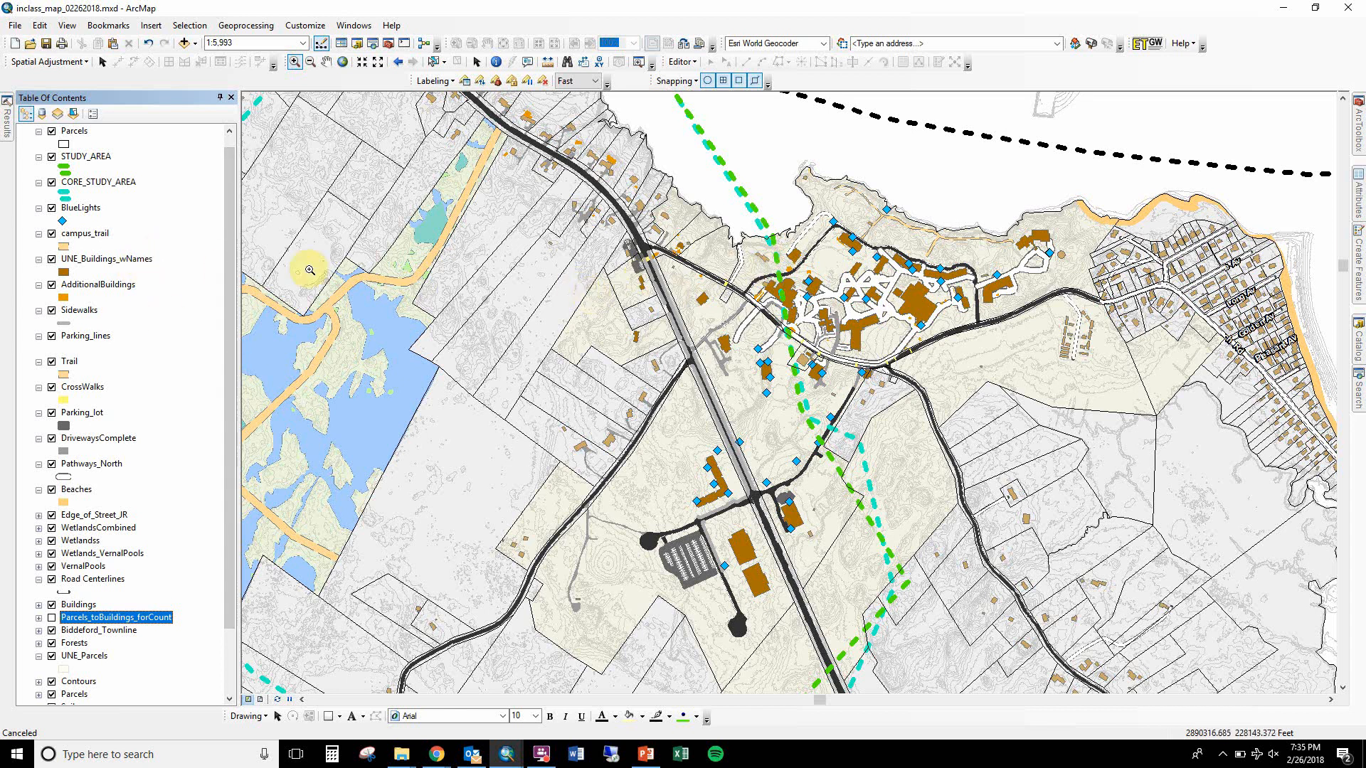
Set up a spatial-location join on the BlueLights layer to UNE_Buildings_wNames, giving each point the attributes of the polygon closest to it
right_click(87, 213)
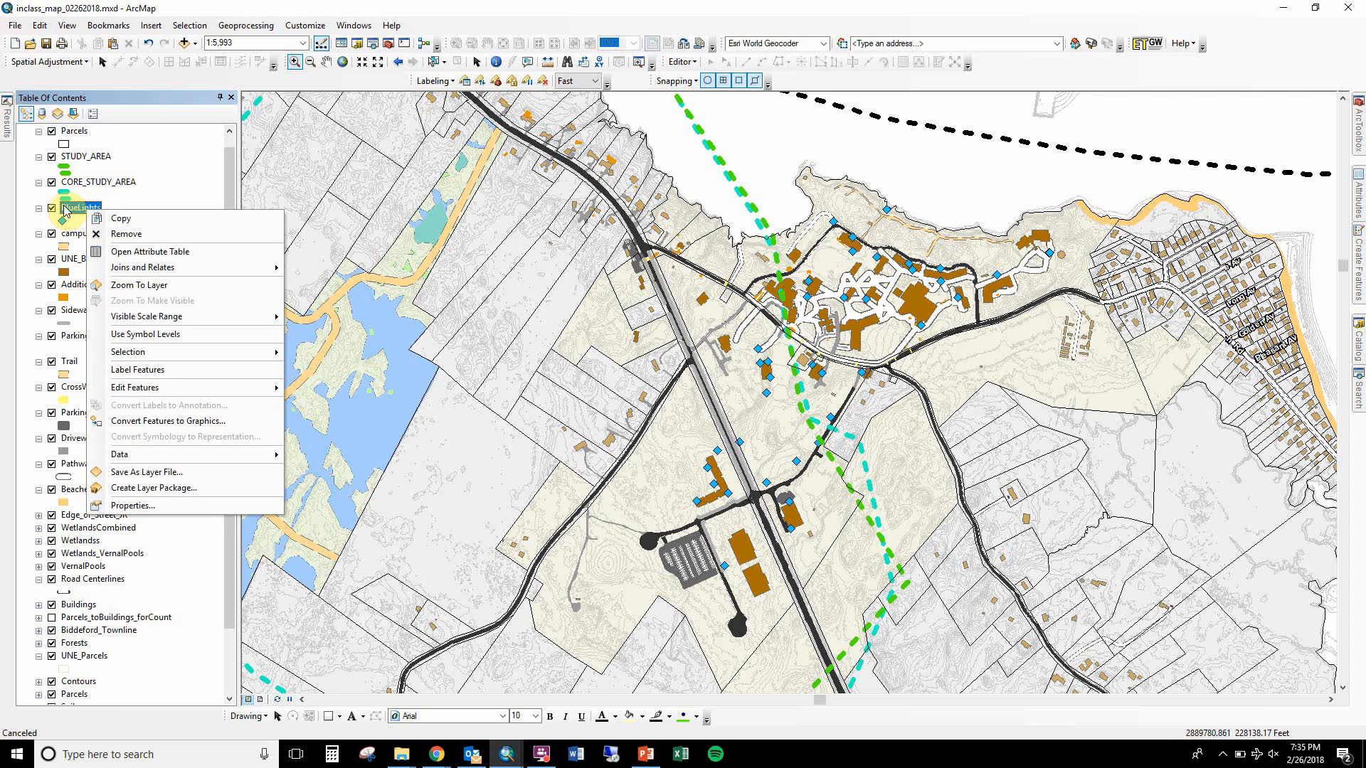
mouse_move(167, 270)
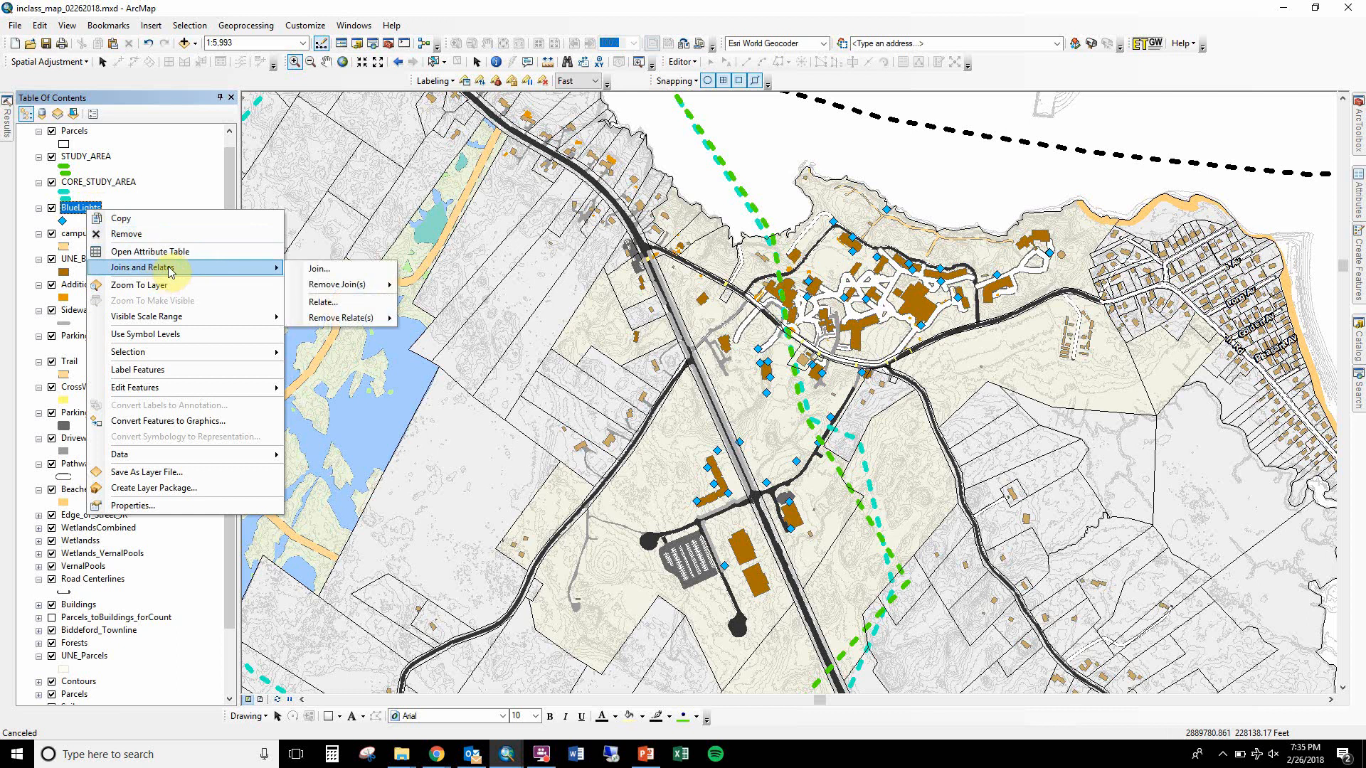
click(315, 269)
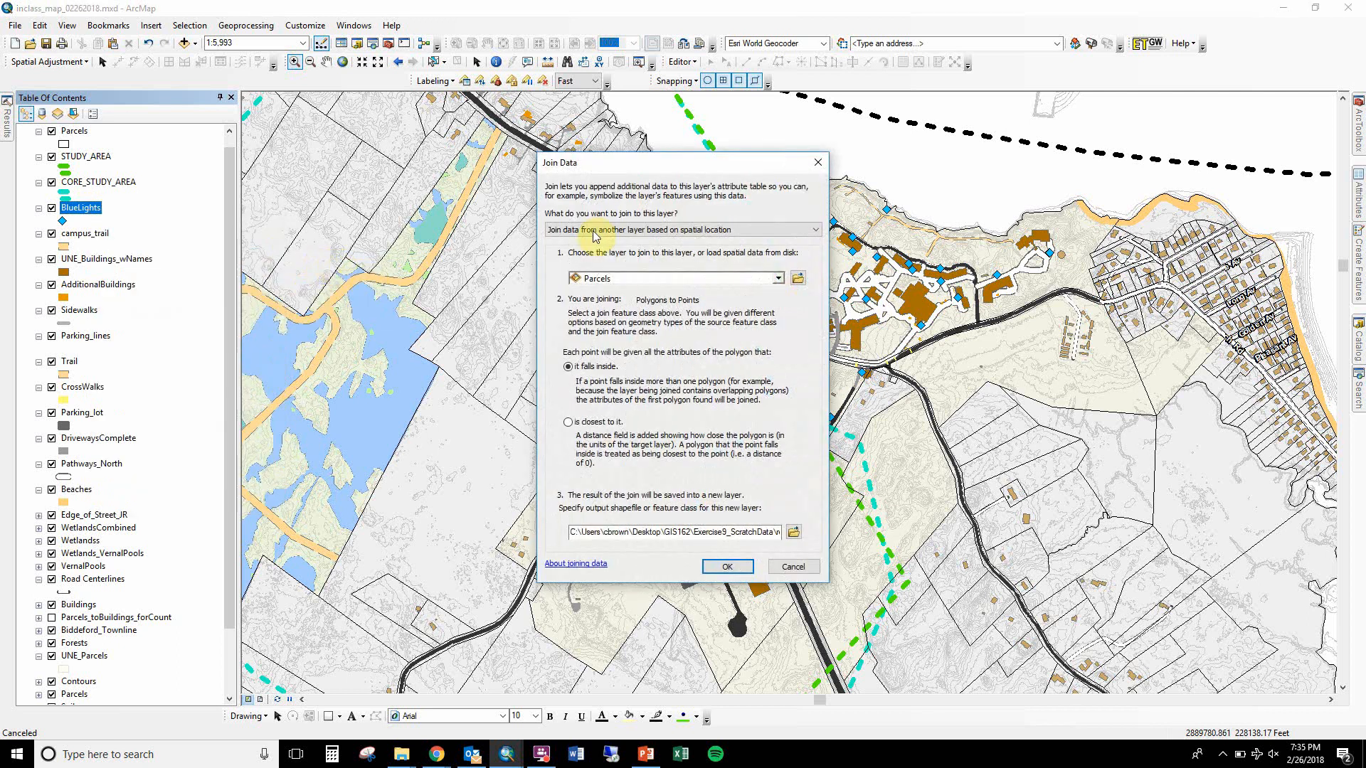
click(609, 235)
click(612, 246)
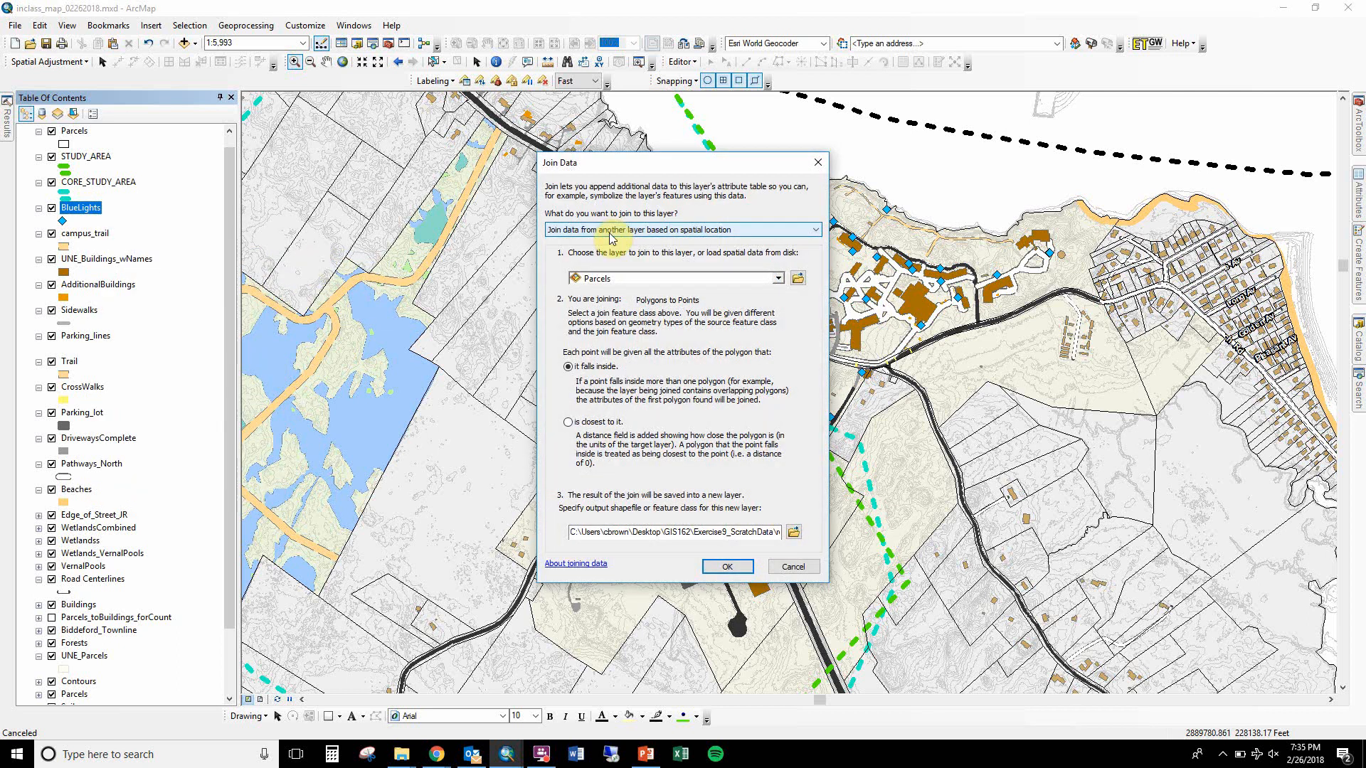
click(617, 281)
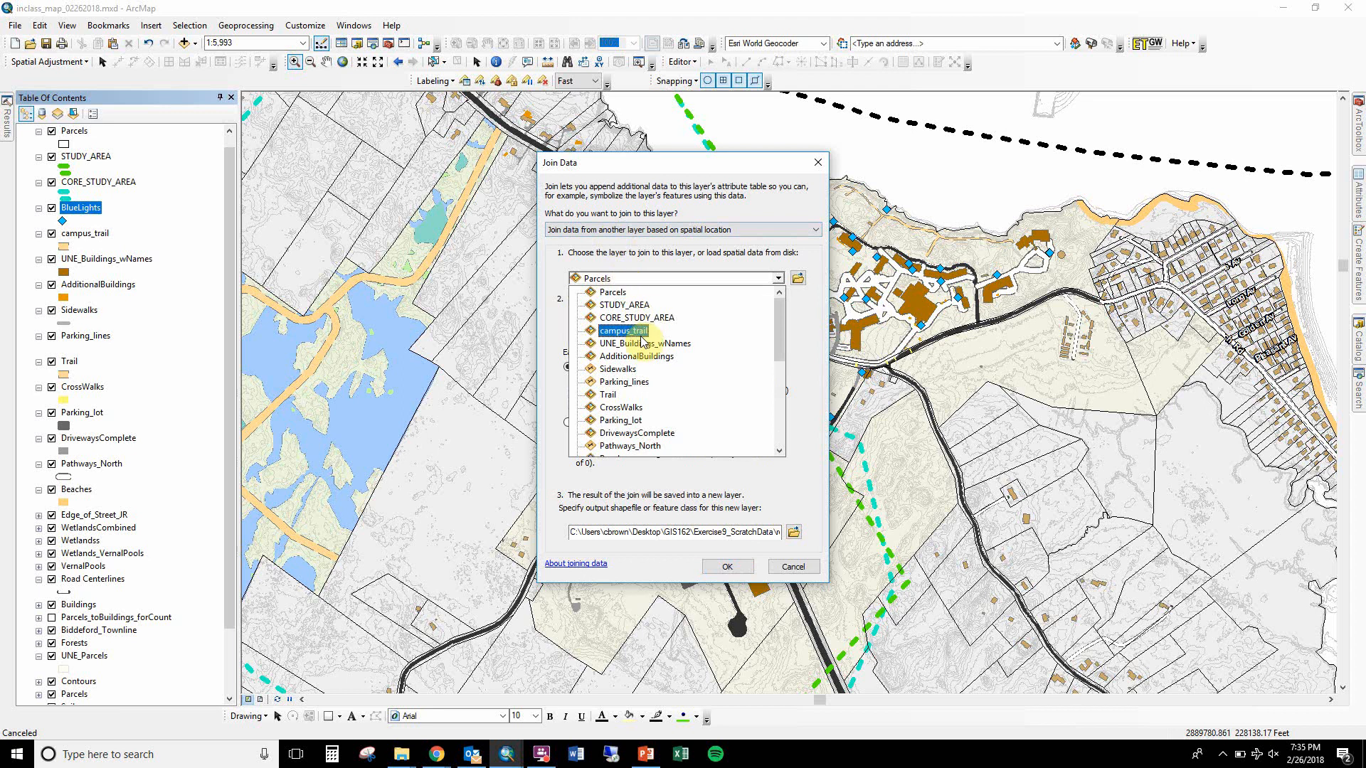
scroll(653, 388, up, 1)
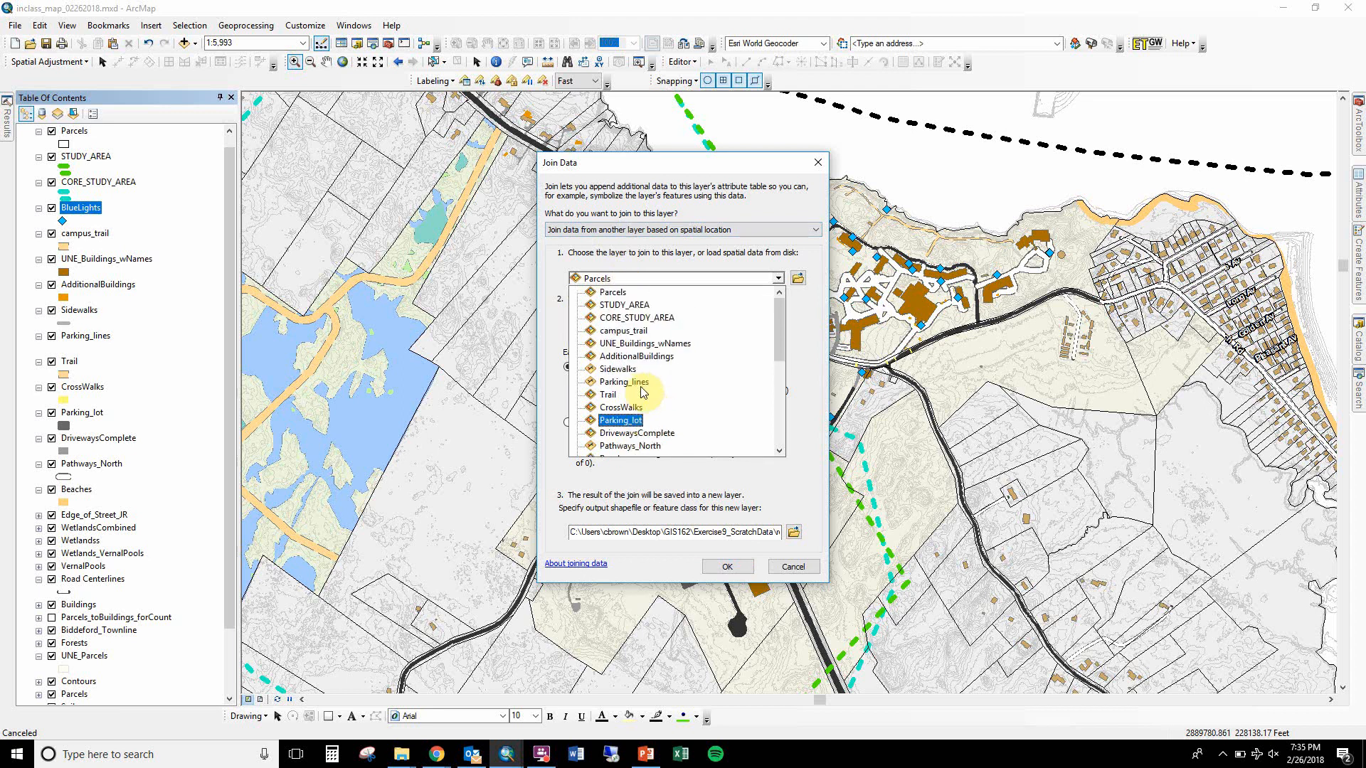
click(658, 343)
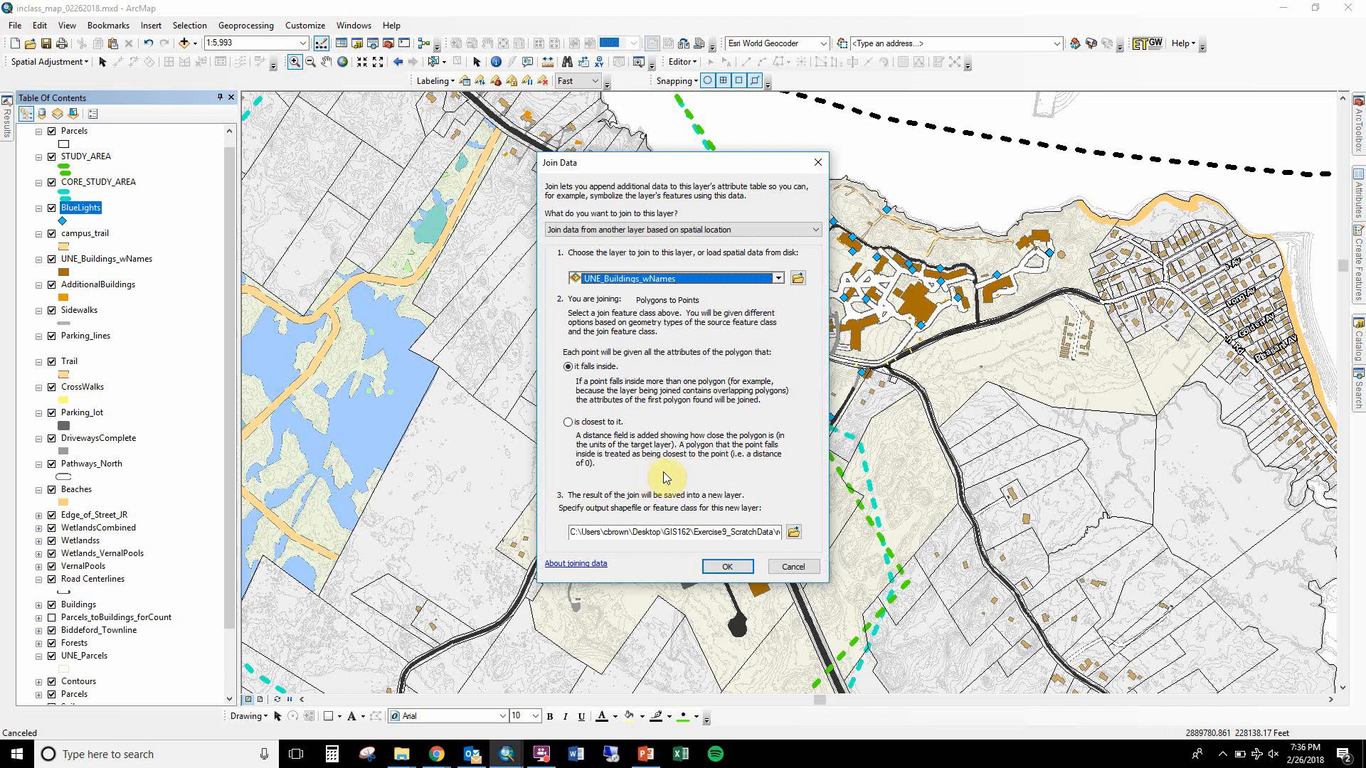
click(596, 425)
Name the join output BlueLights_toBuildings_forClosest in results.gdb and run the join
click(794, 532)
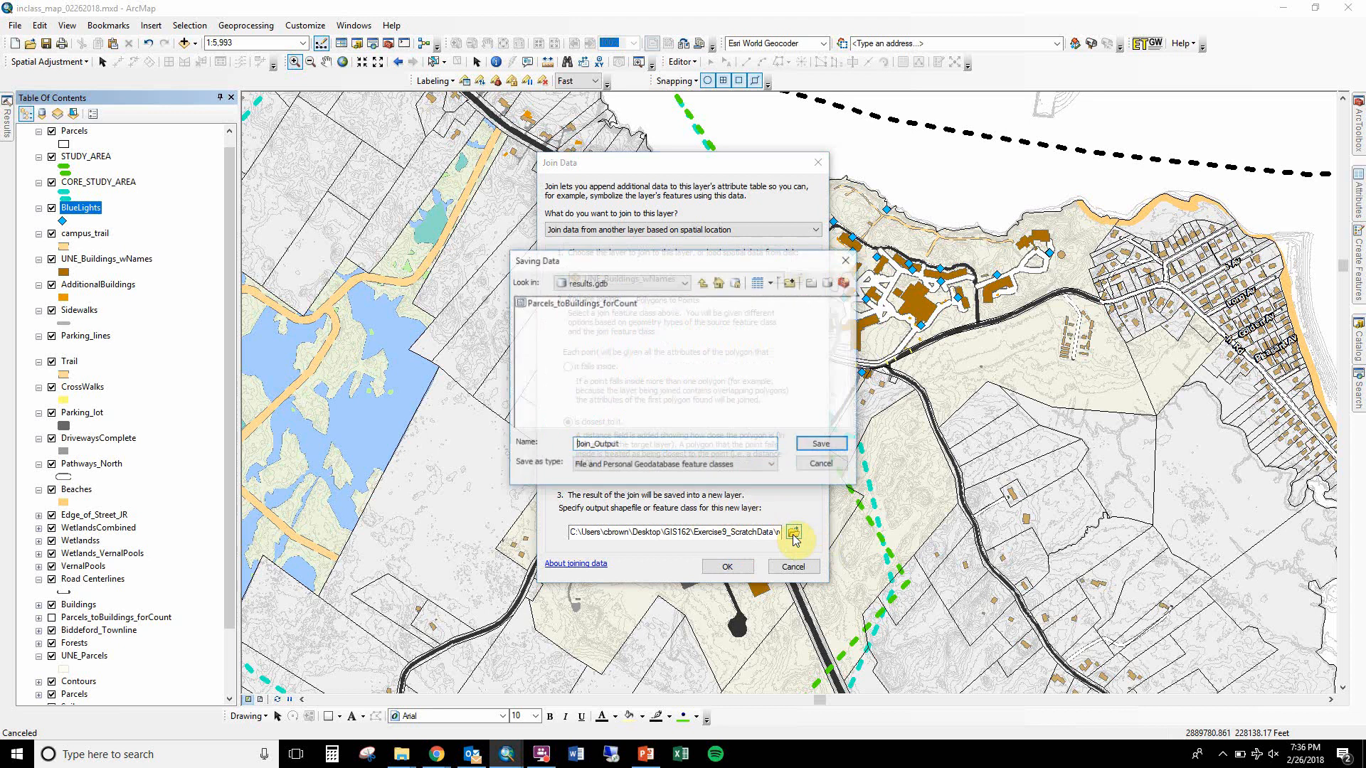
drag(626, 443, 500, 467)
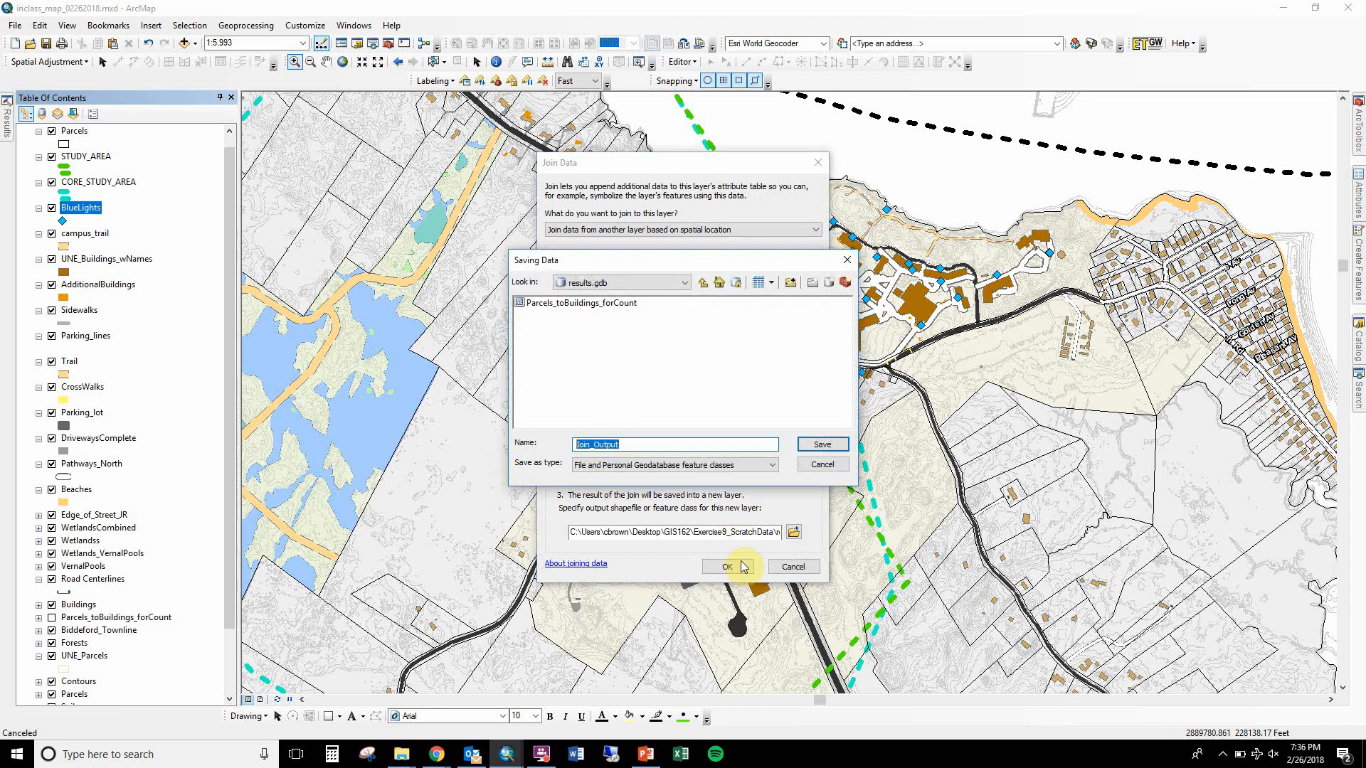
text(B)
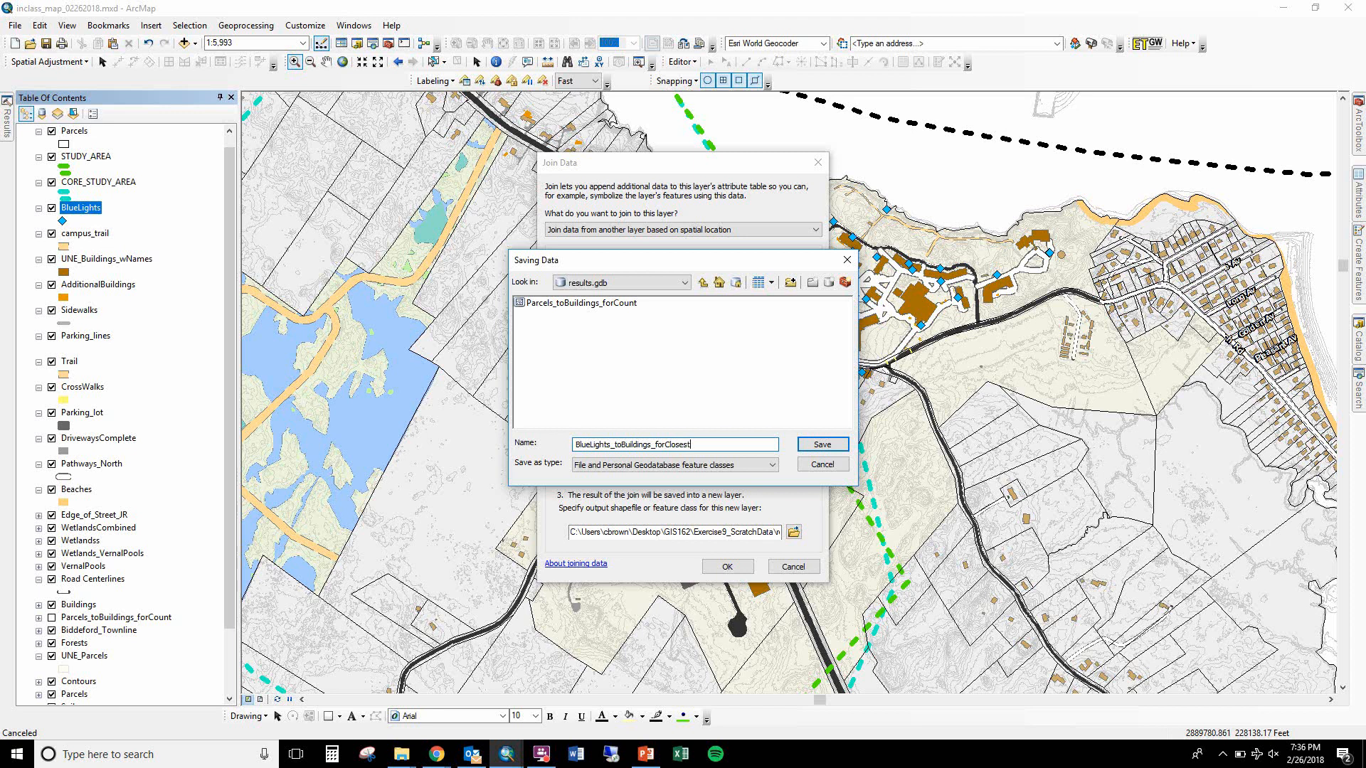
key(Return)
click(721, 566)
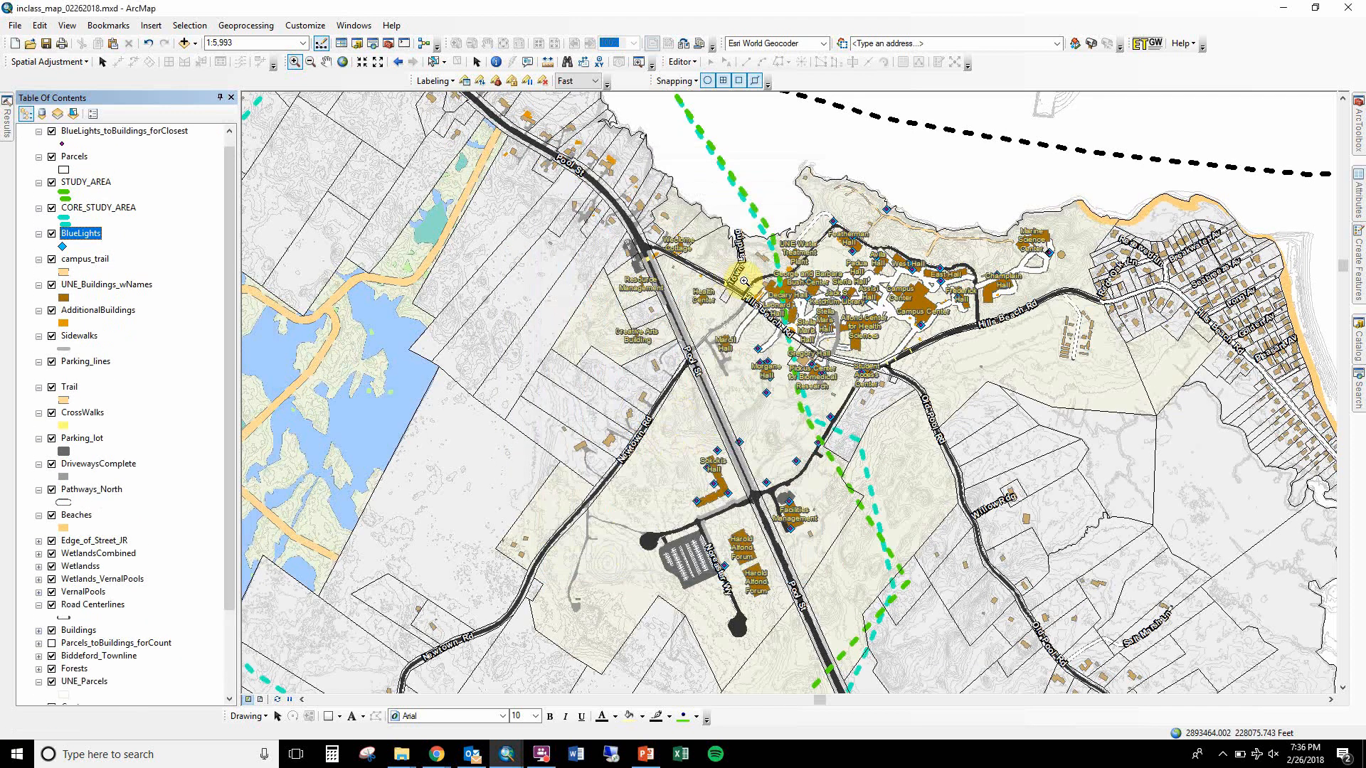
Examine the building name and distance fields in the BlueLights_toBuildings_forClosest attribute table, and close the table
drag(622, 220, 945, 430)
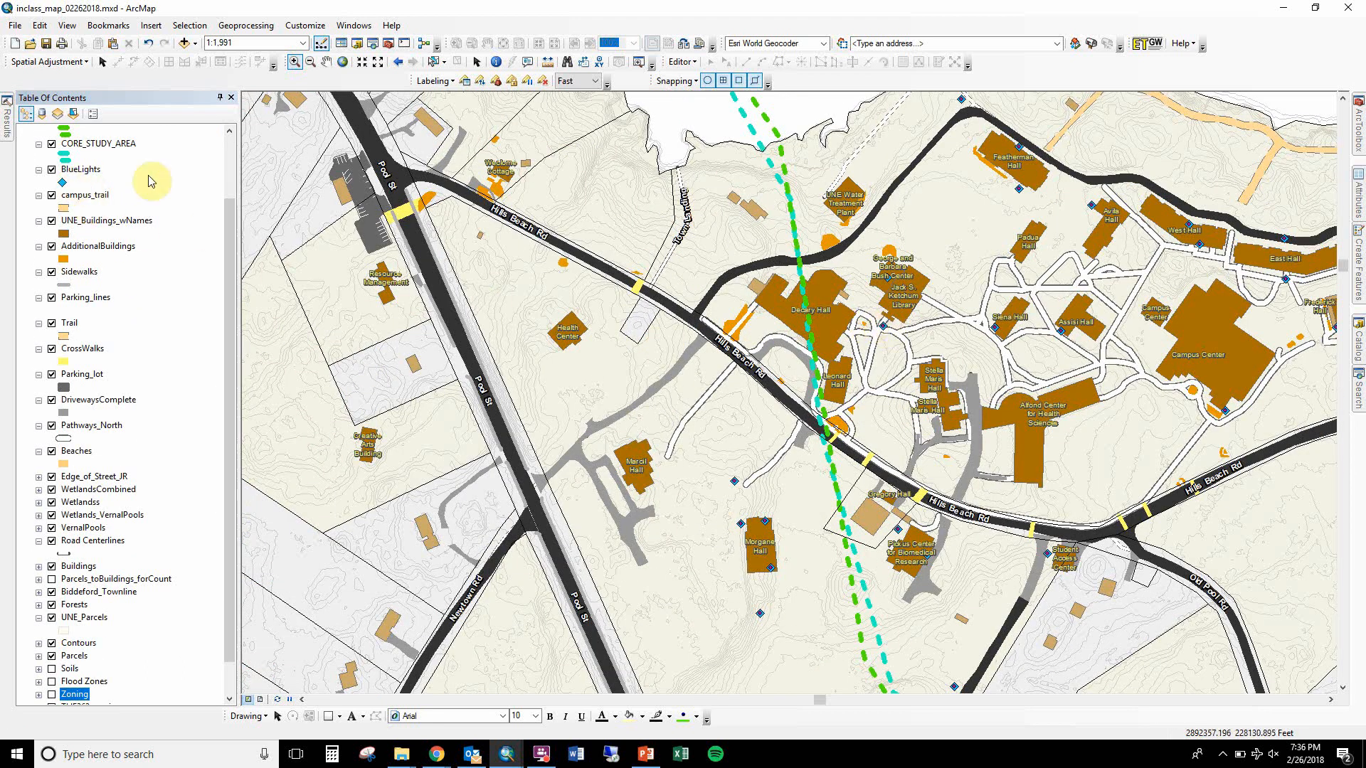
drag(232, 220, 225, 168)
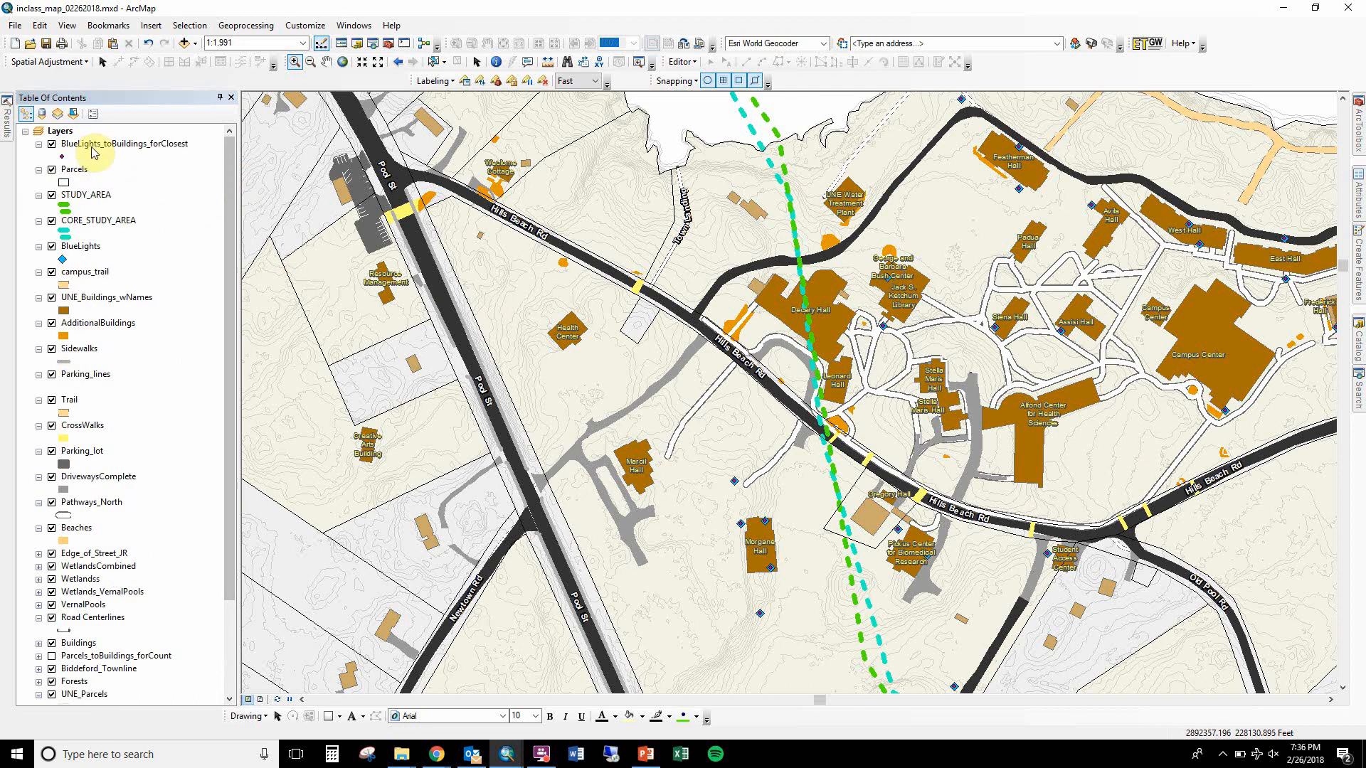
click(93, 146)
right_click(99, 146)
click(155, 186)
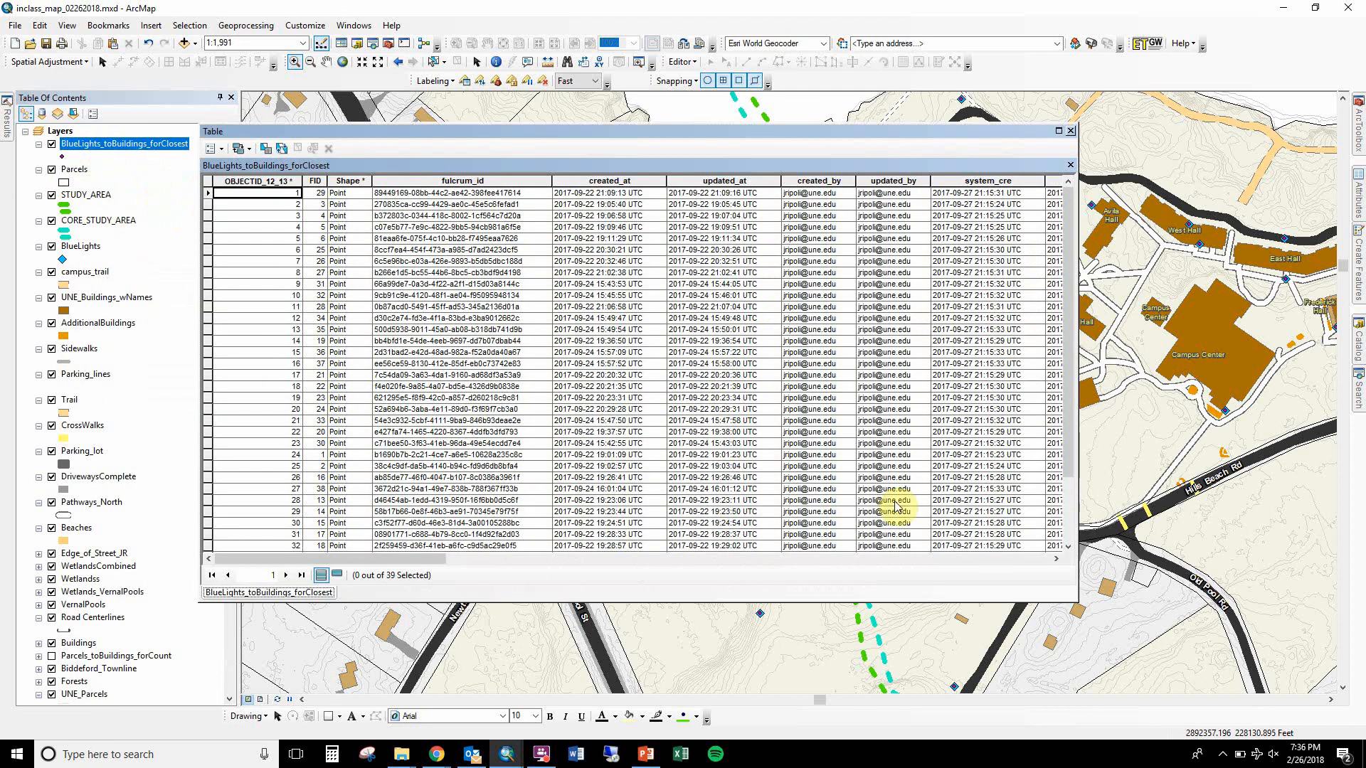
click(1027, 559)
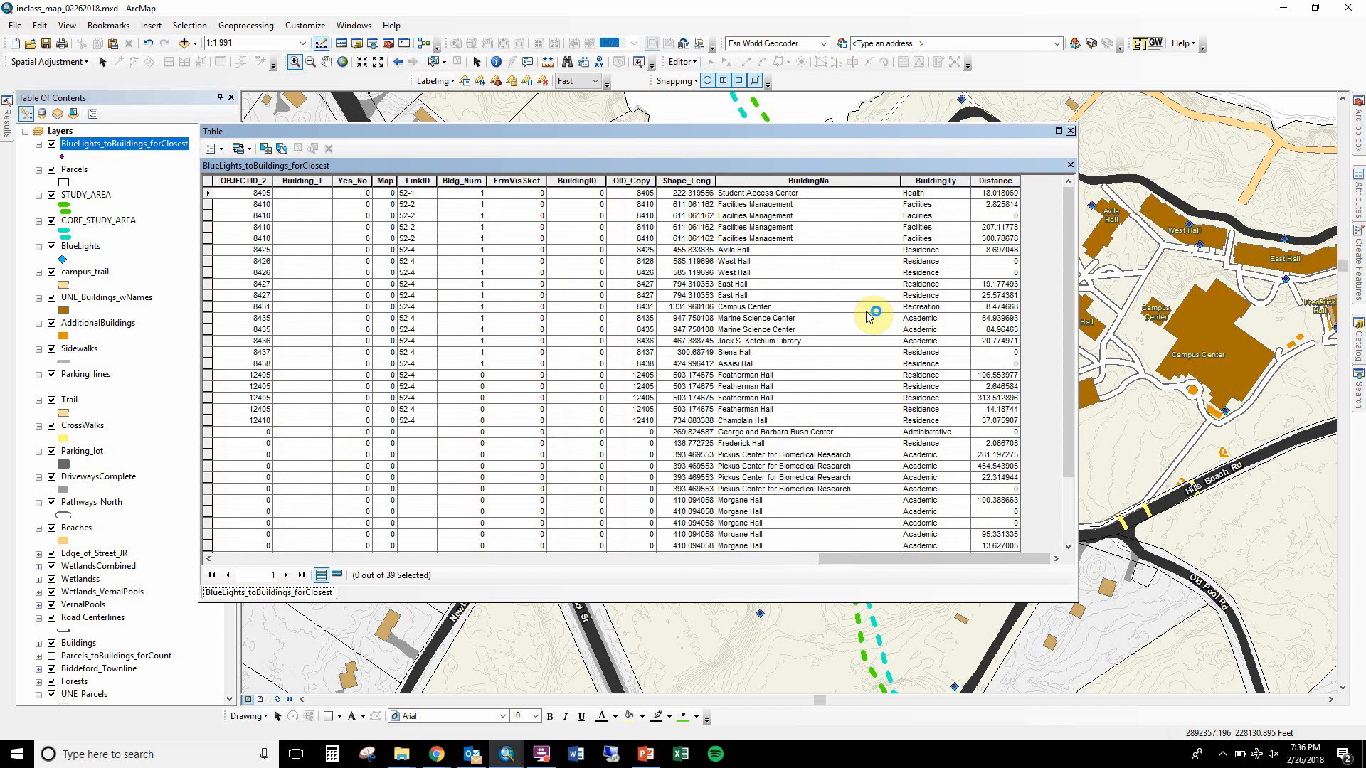
click(866, 181)
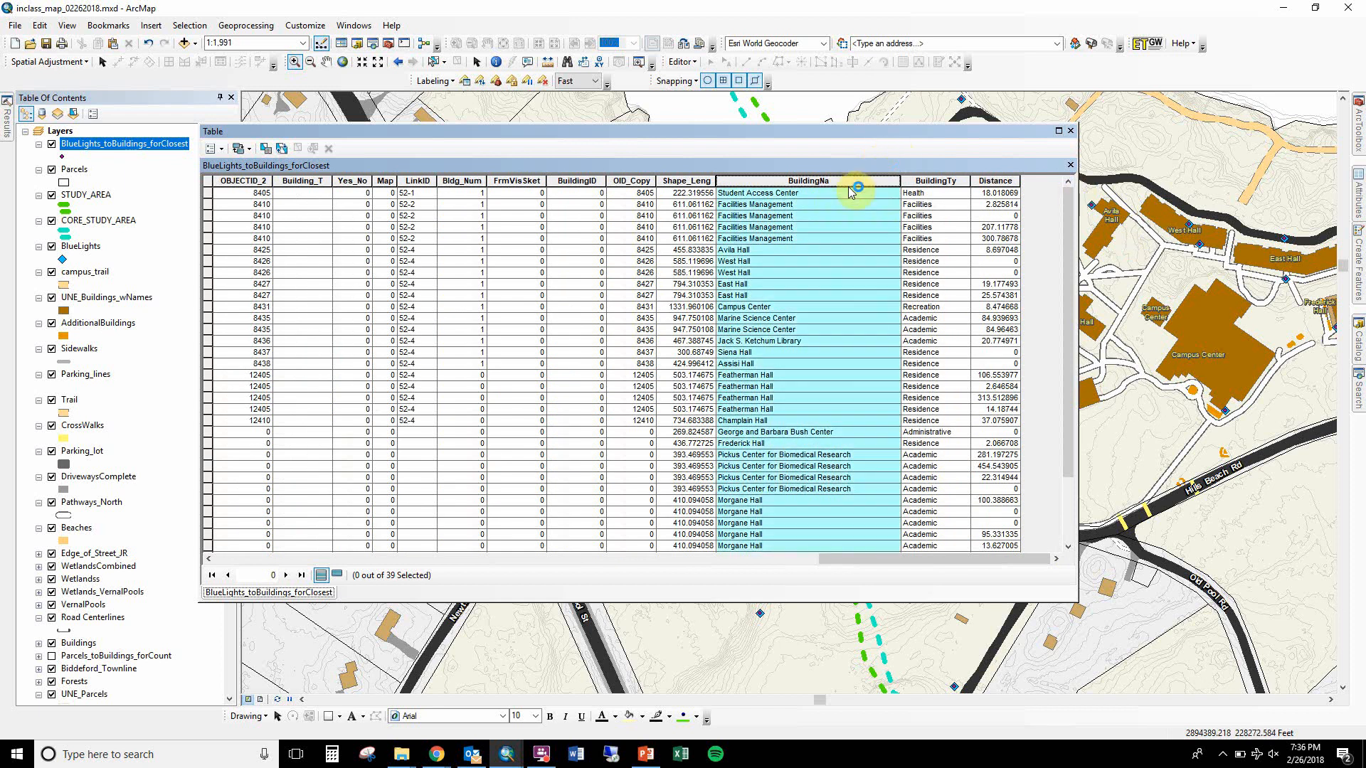
scroll(839, 339, down, 3)
scroll(823, 369, up, 3)
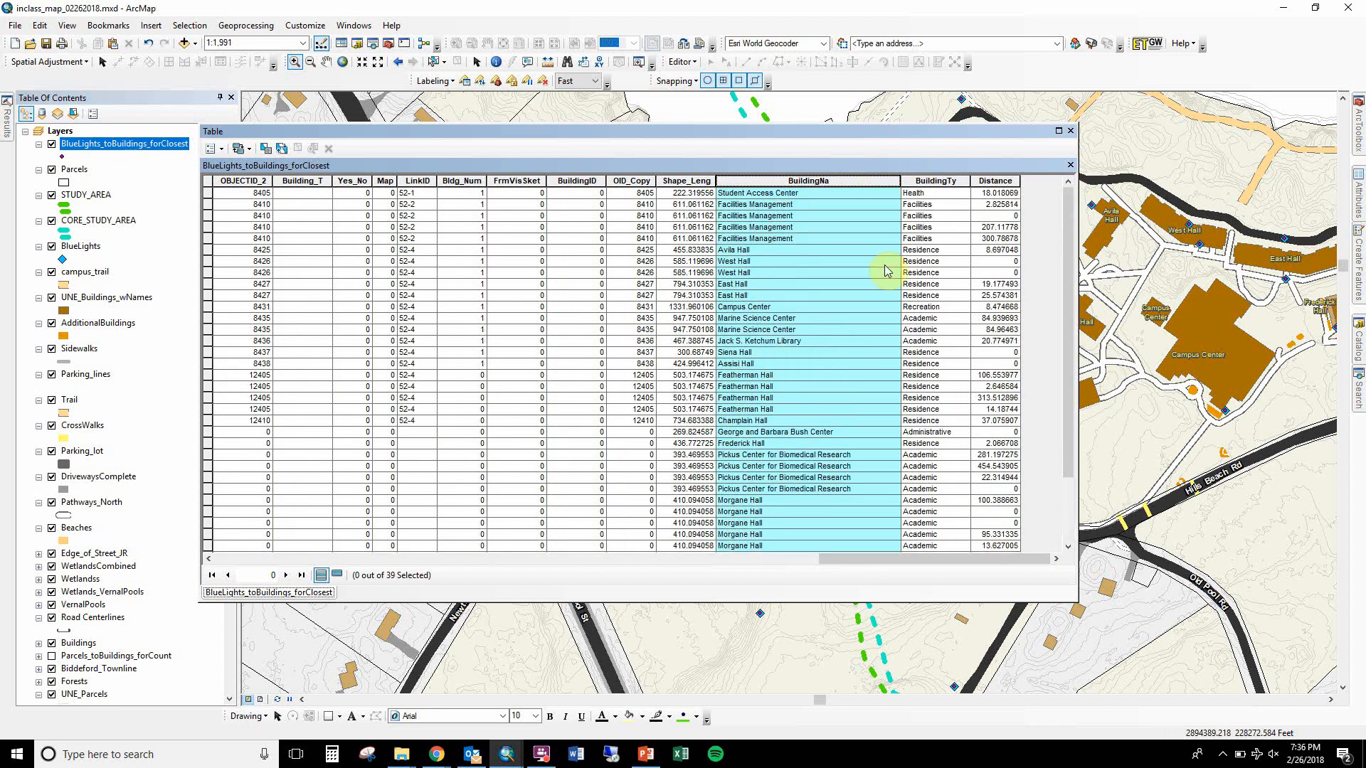
click(1072, 131)
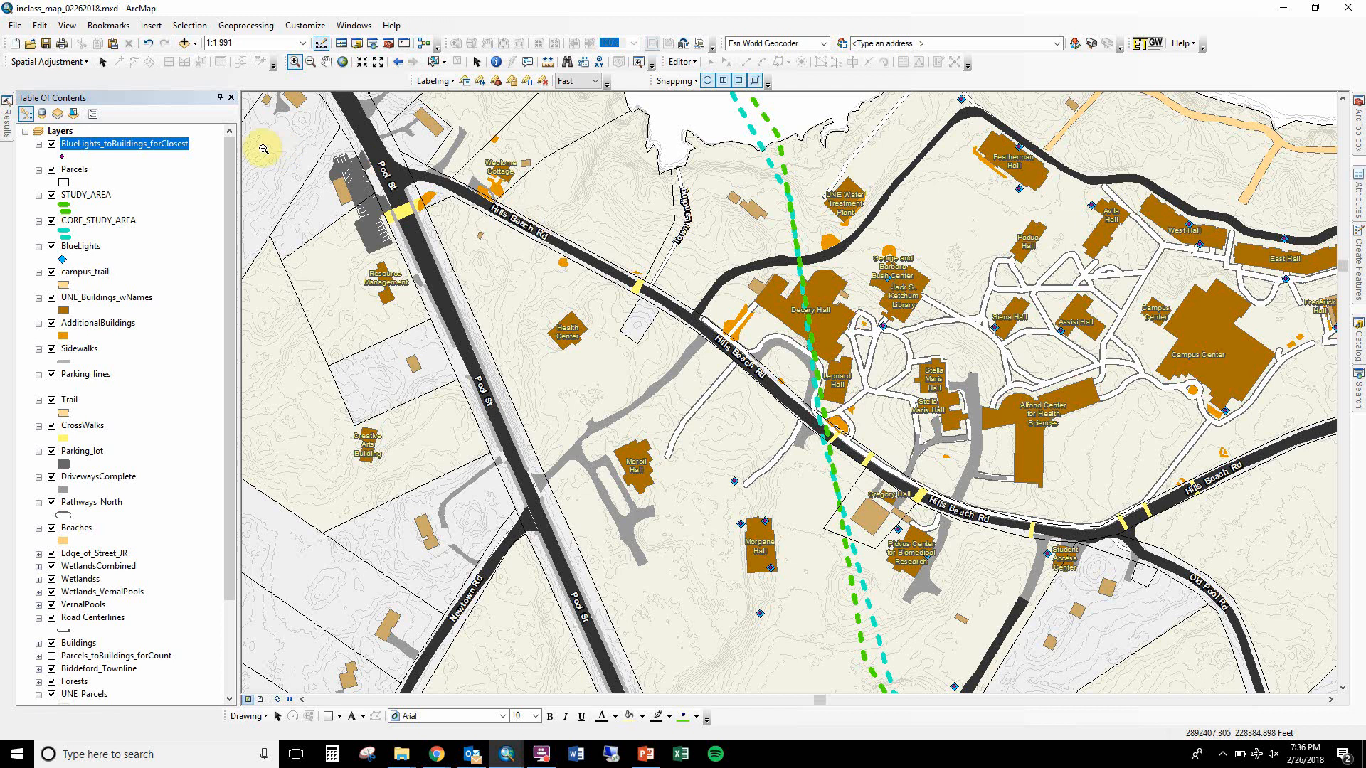
Symbolize the BlueLights_toBuildings_forClosest layer by unique values of the BuildingNa field, adding all values
double_click(158, 145)
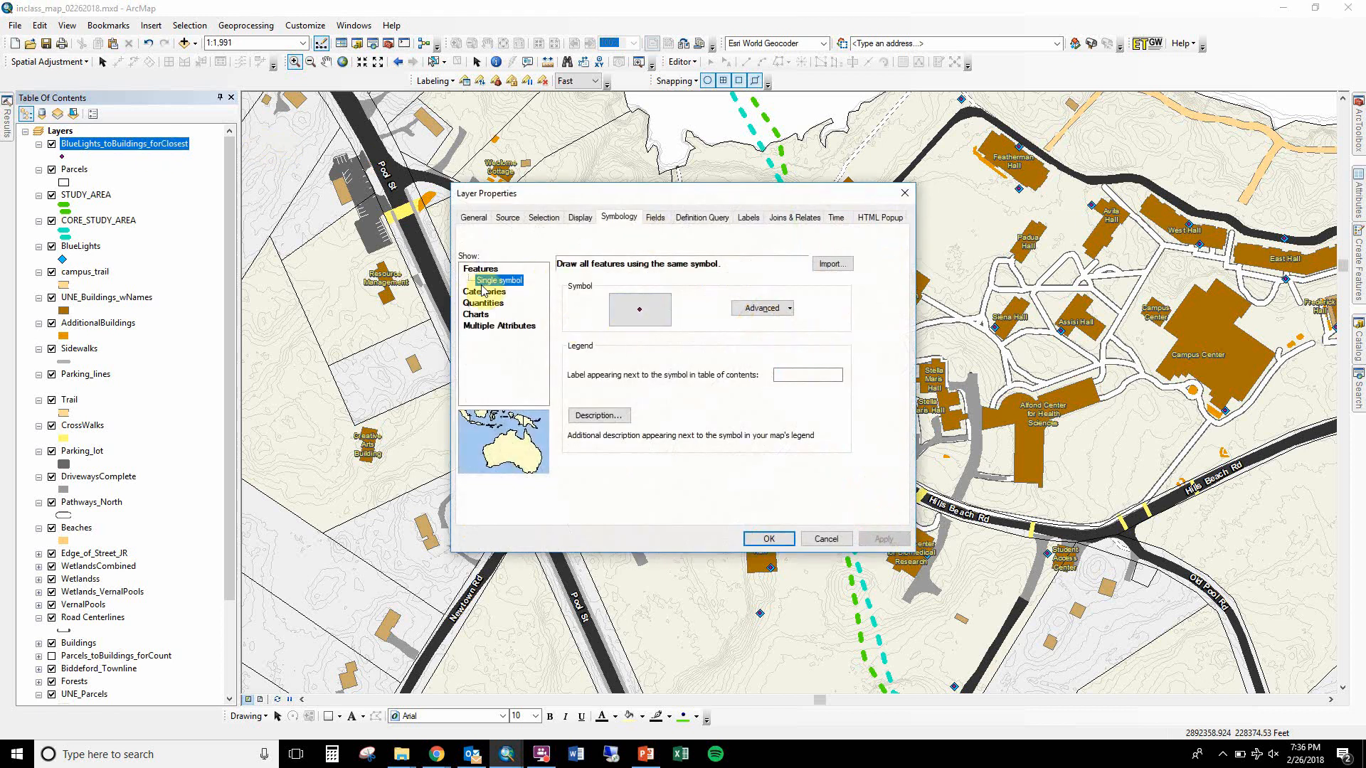
click(485, 280)
click(637, 297)
scroll(594, 442, down, 3)
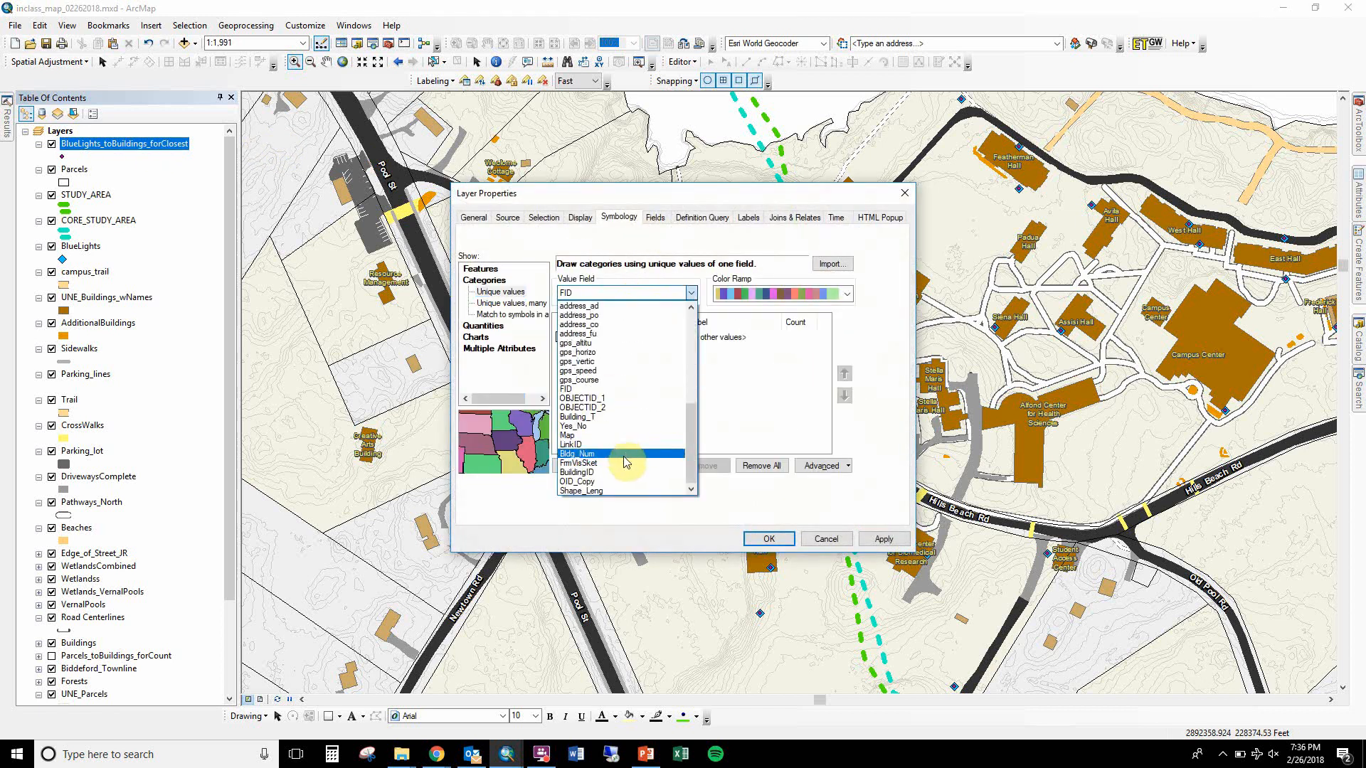
click(603, 472)
click(581, 465)
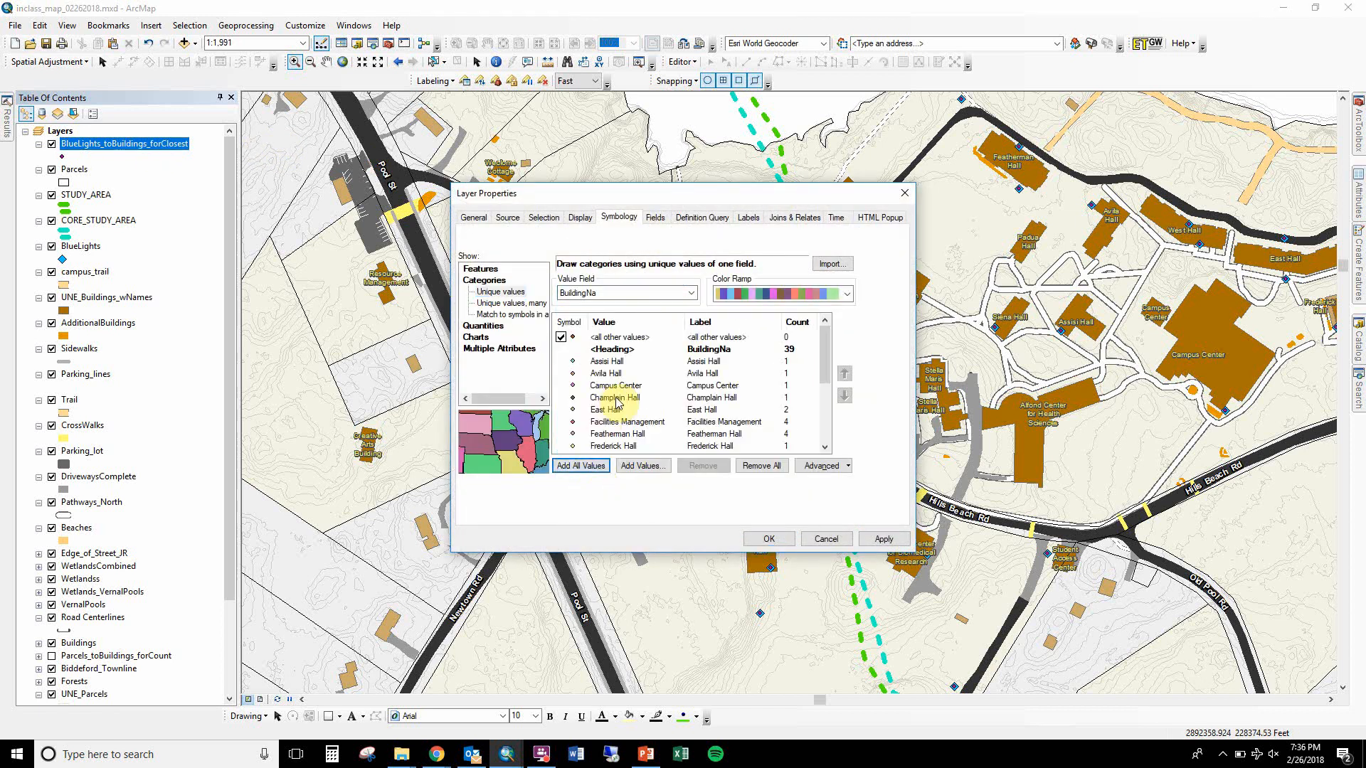
Set the size of all building category symbols to 12 and apply the symbology to the layer
right_click(619, 397)
click(717, 523)
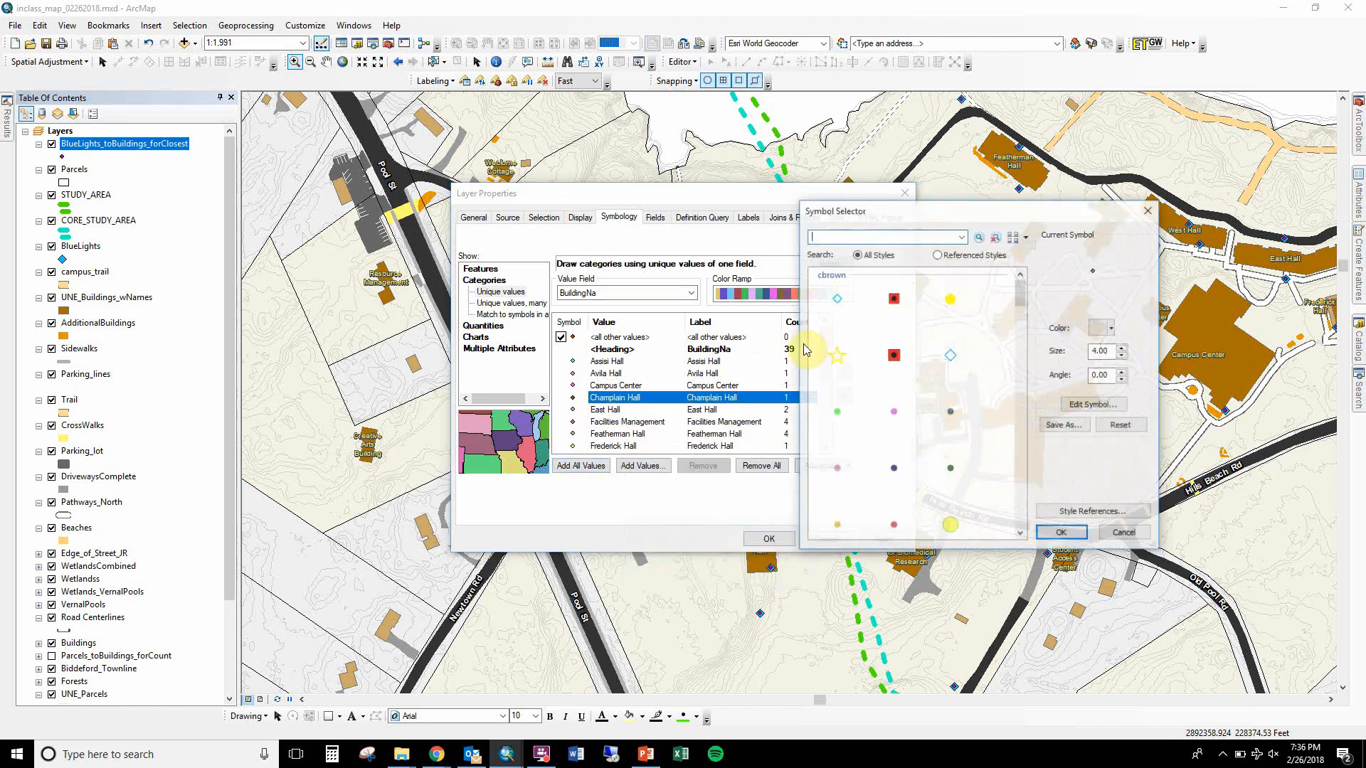
double_click(1101, 351)
text(10)
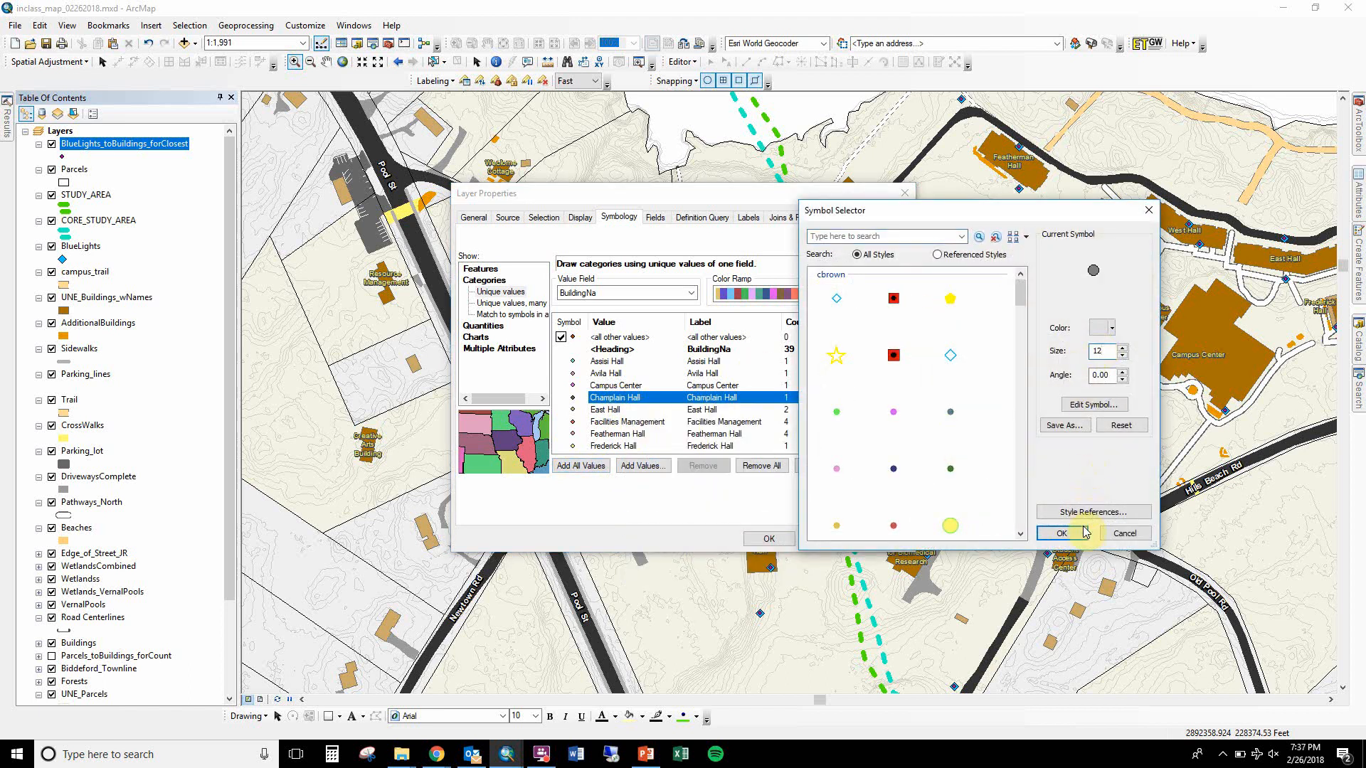
click(1061, 533)
click(770, 539)
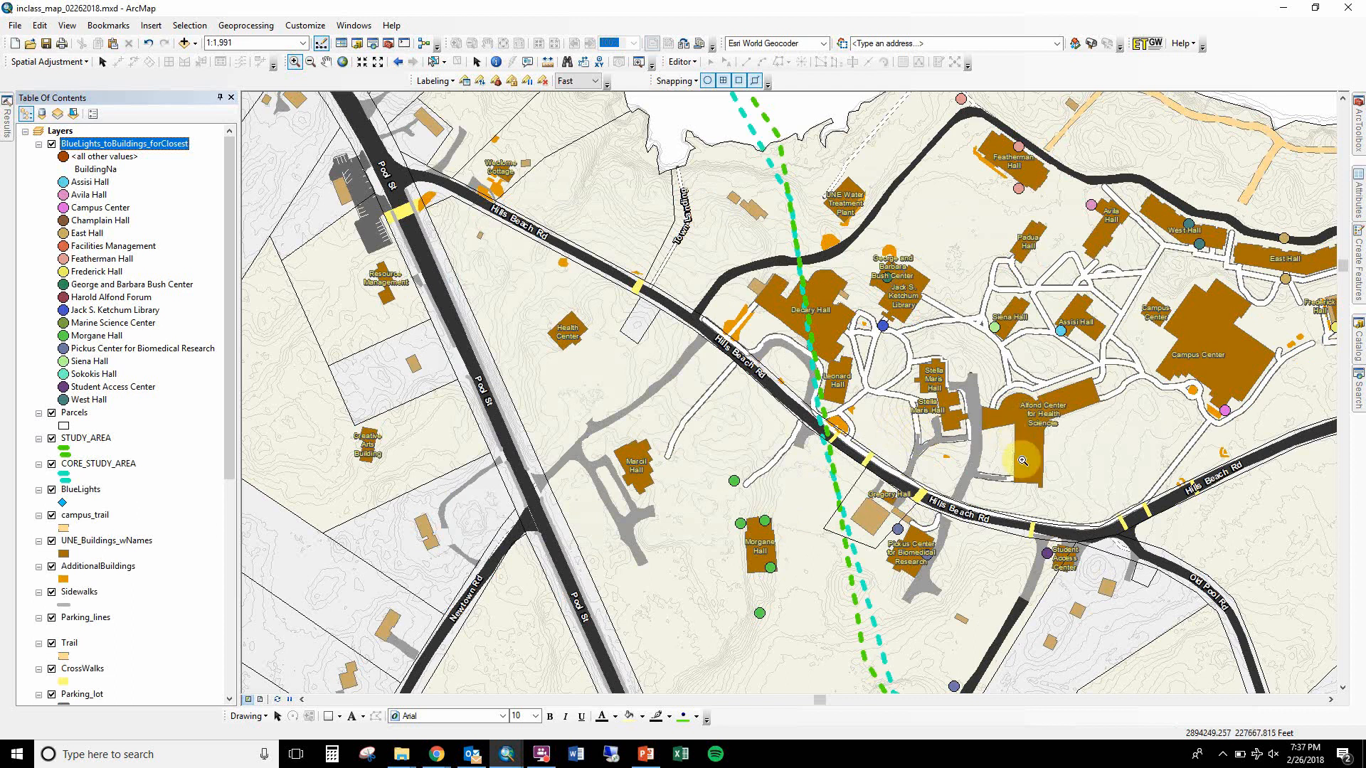
Examine which building each blue light is matched to around Morgane Hall and the Pickus Center for Biomedical Research
drag(622, 437, 963, 650)
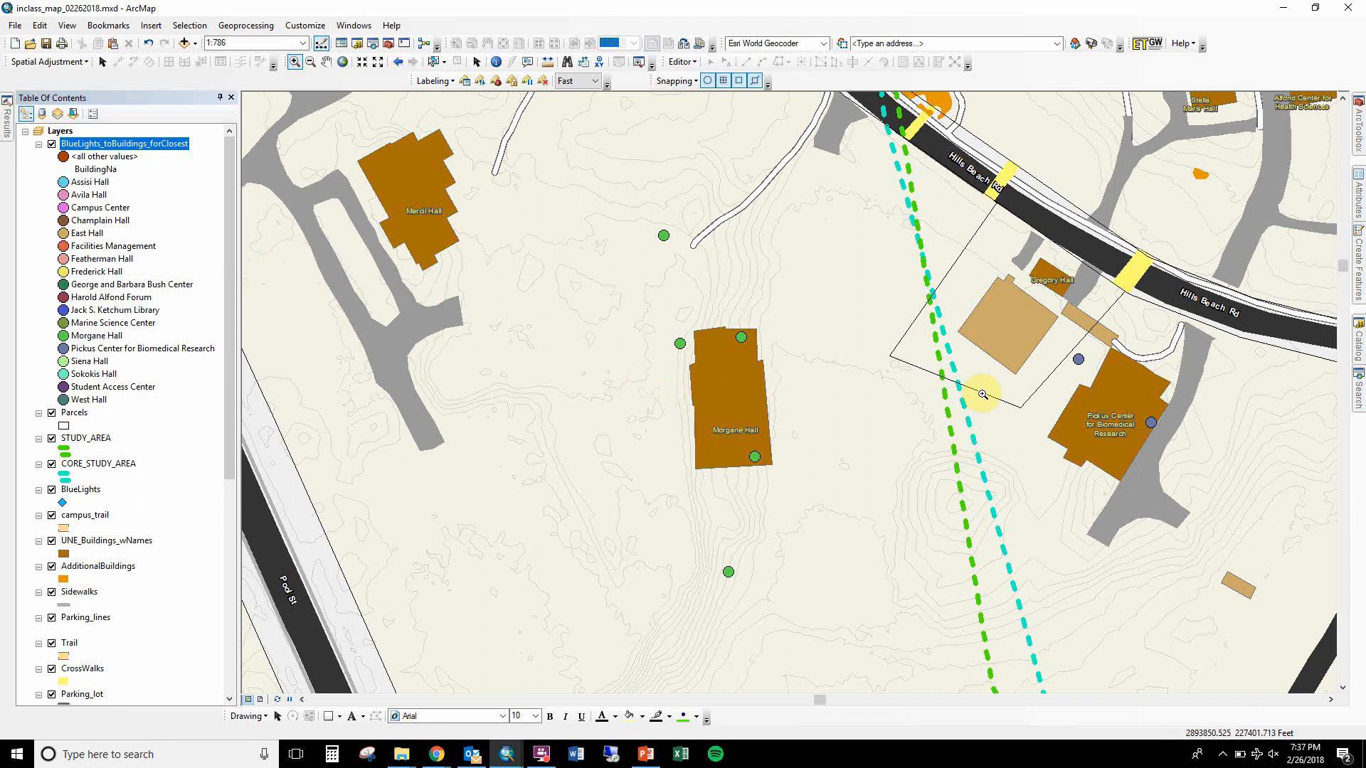
drag(1079, 390, 942, 417)
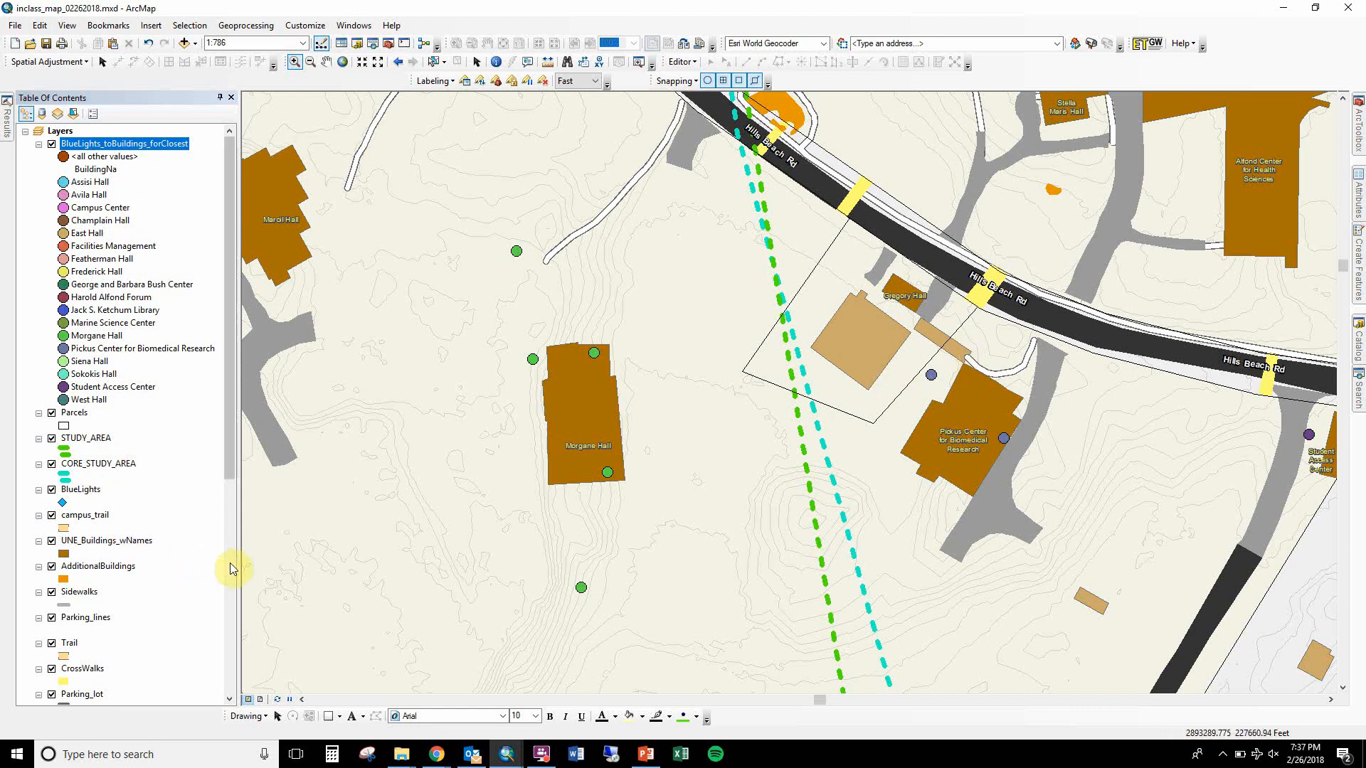
scroll(203, 559, down, 5)
scroll(96, 359, up, 5)
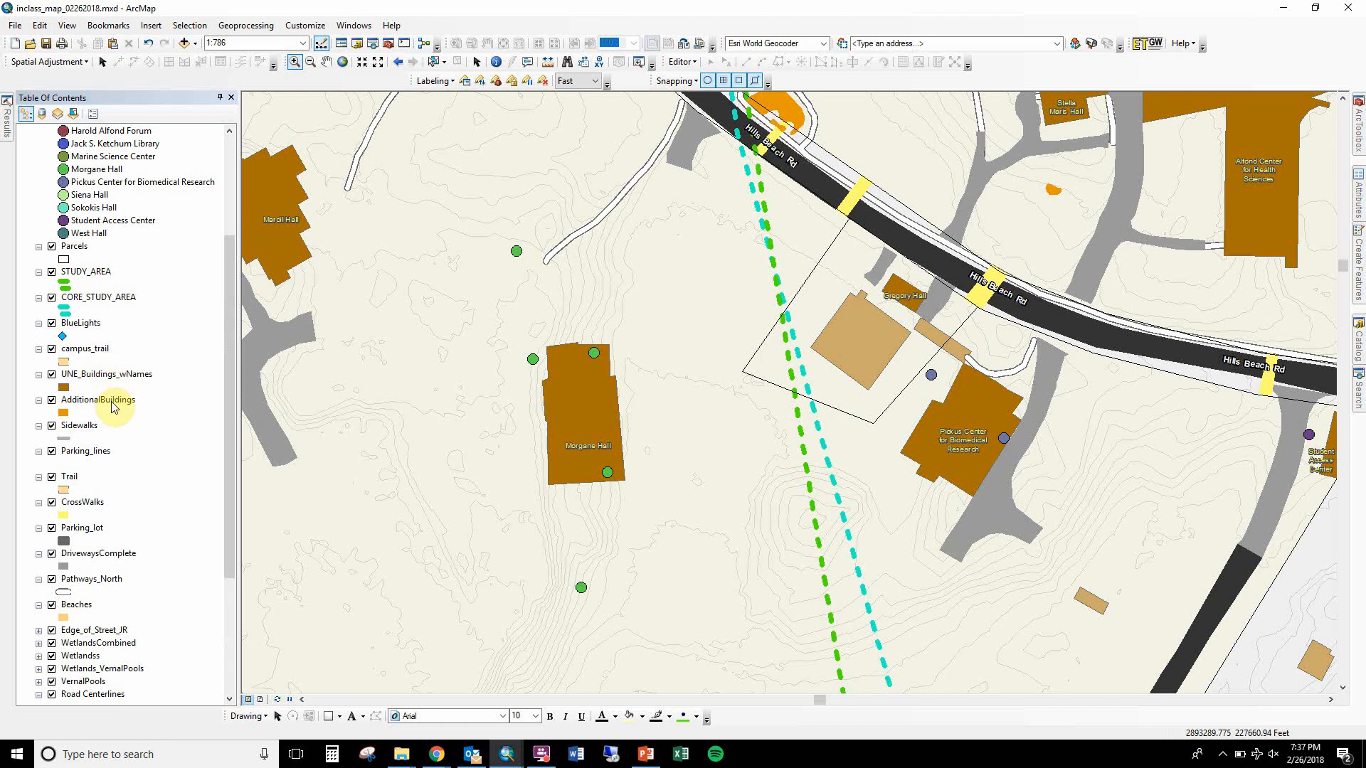
scroll(112, 398, up, 4)
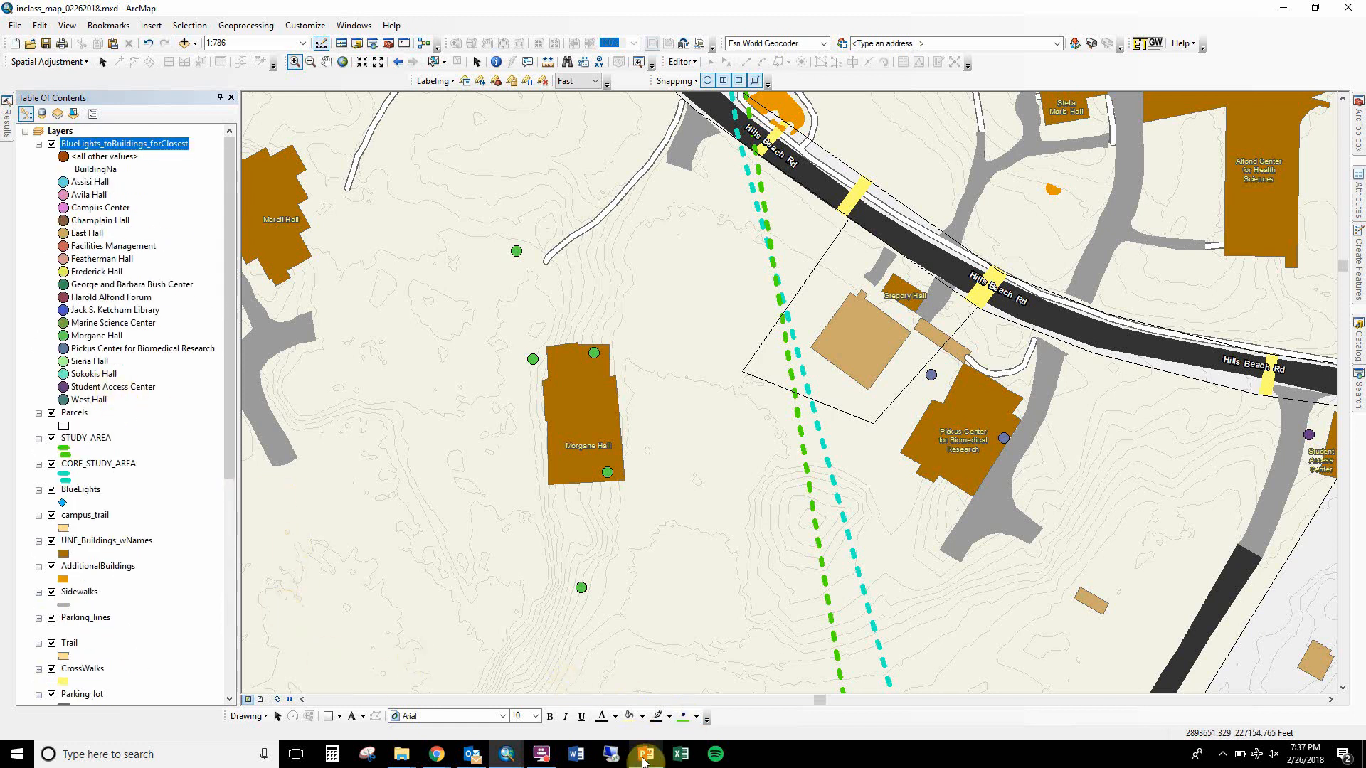
Switch to PowerPoint to review the point-to-polygons spatial join slide, and return to ArcMap
mouse_move(644, 759)
click(618, 697)
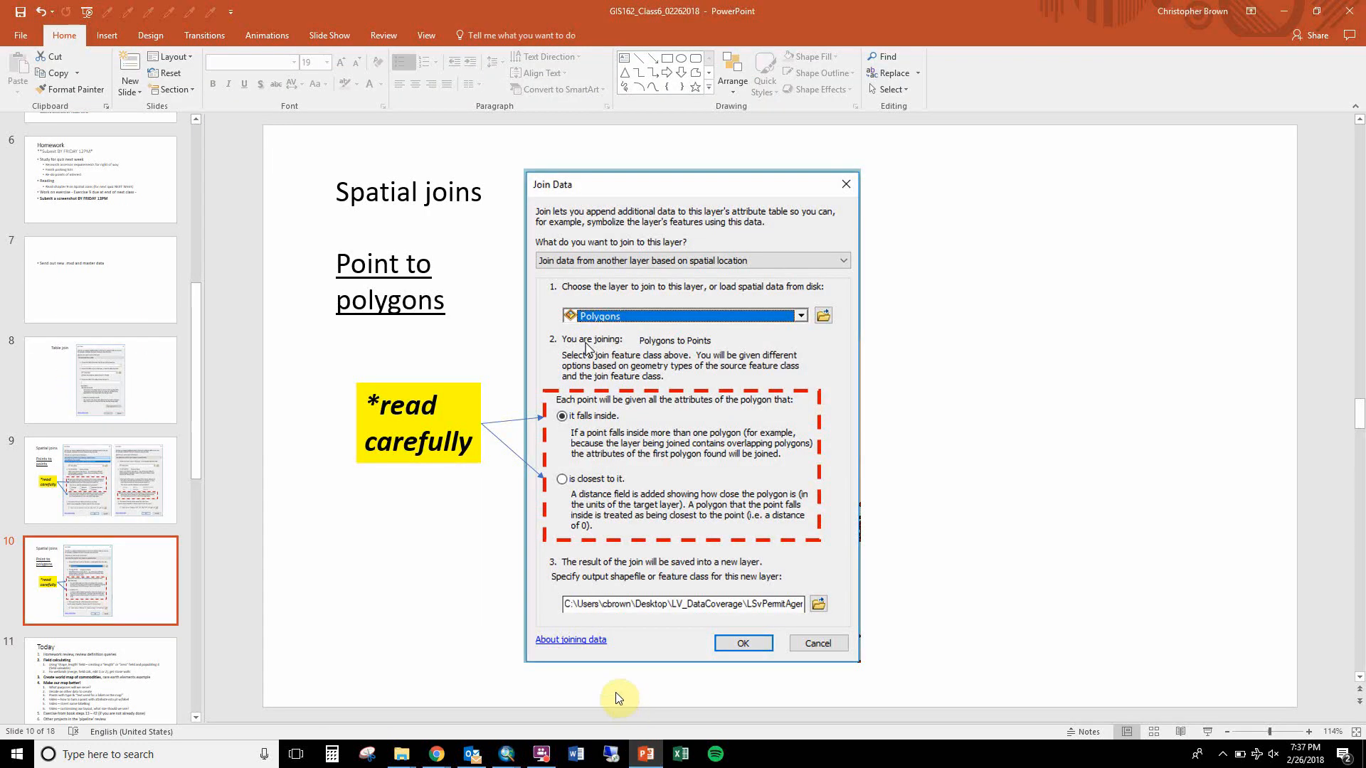
click(1281, 15)
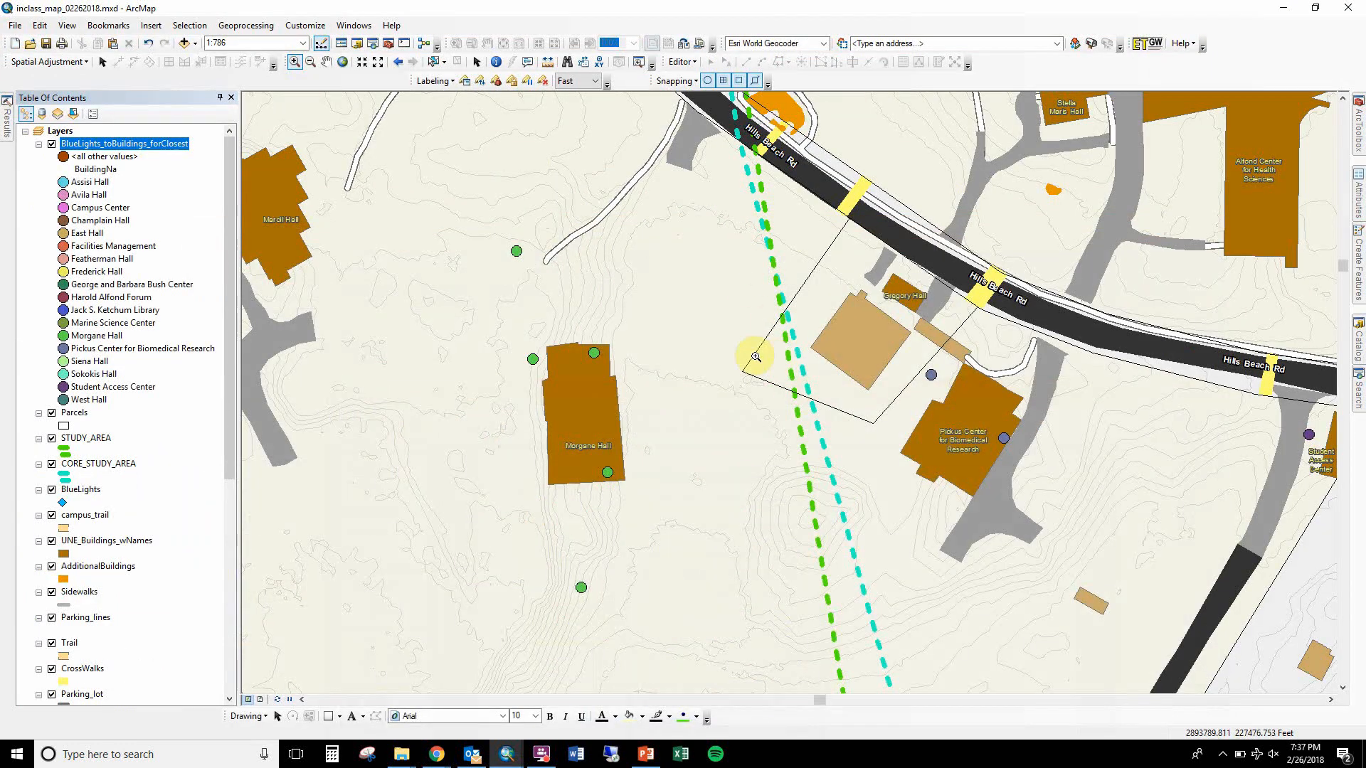
Open the BlueLights_toBuildings_forClosest attribute table and sort the records by Distance in descending order
scroll(875, 429, up, 3)
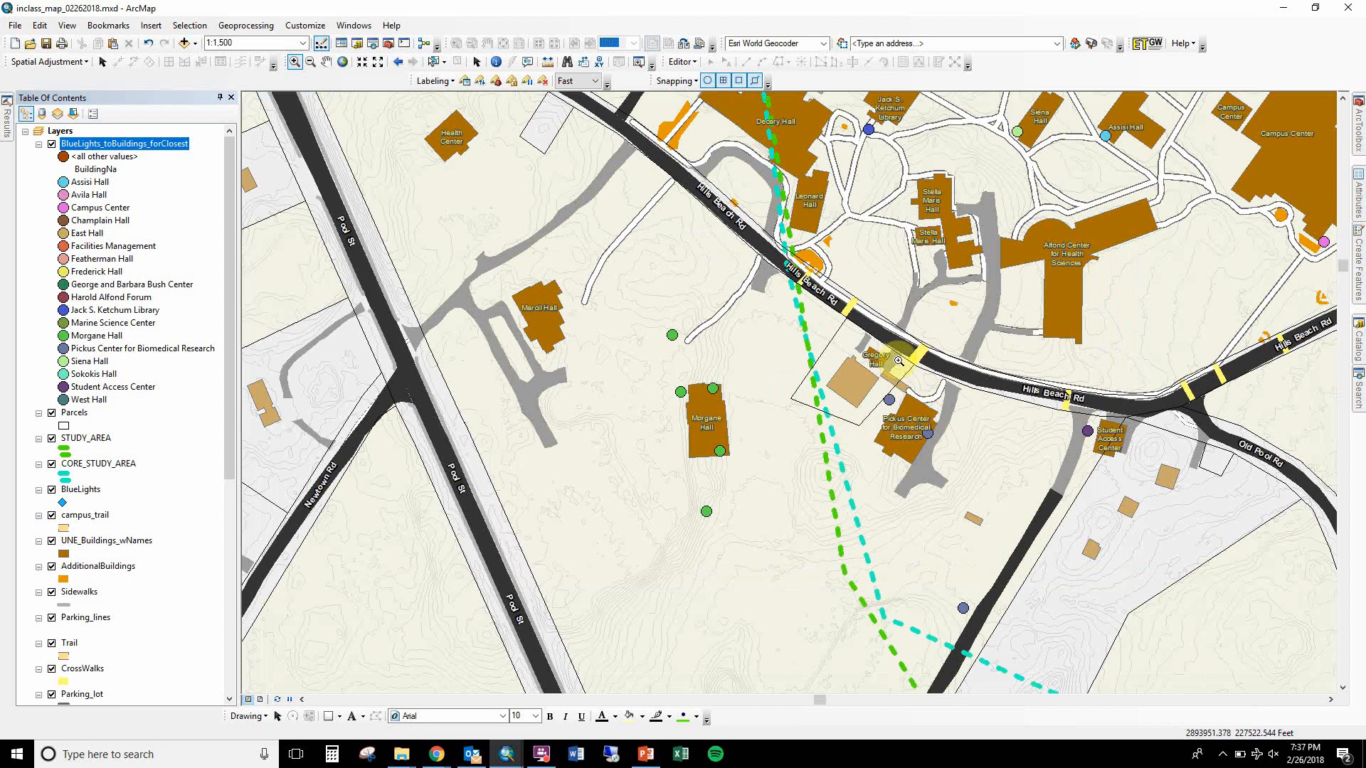
drag(894, 363, 836, 500)
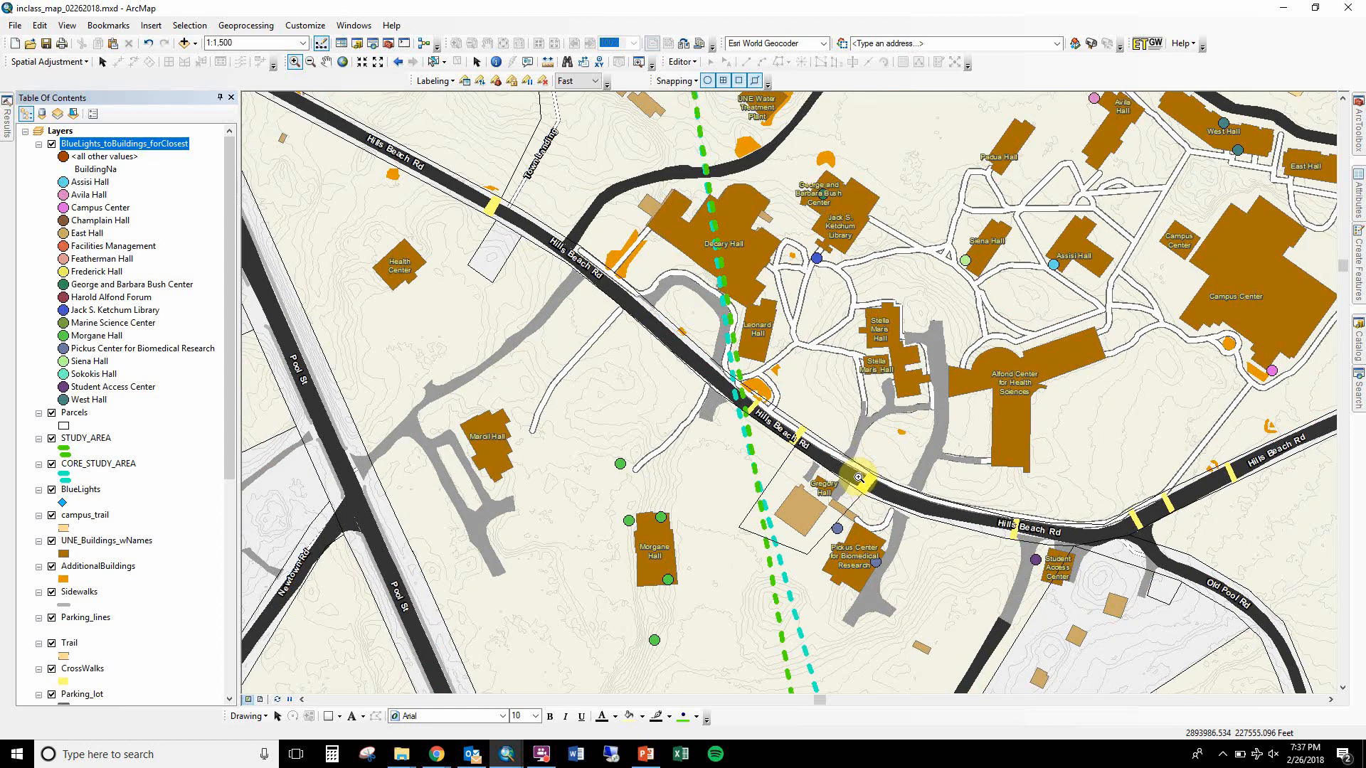
right_click(142, 144)
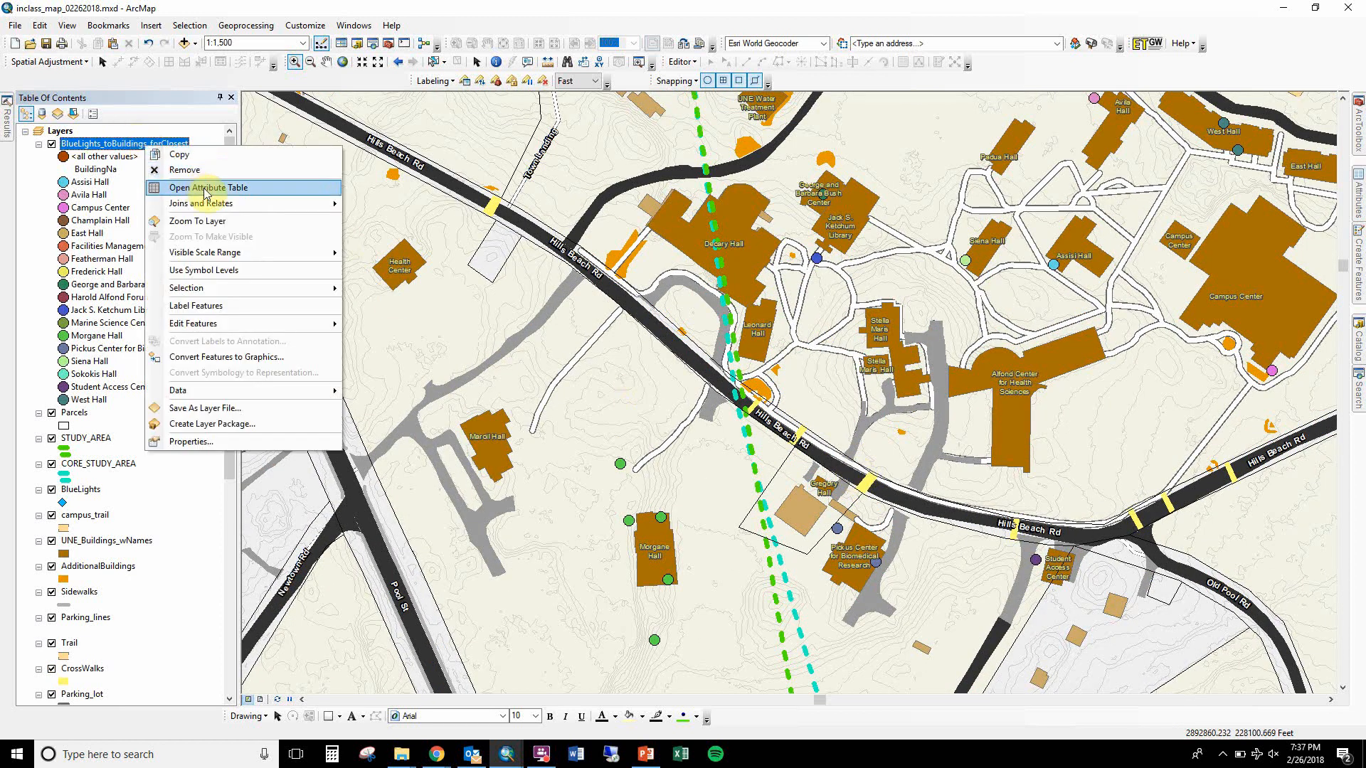
click(213, 183)
click(1046, 559)
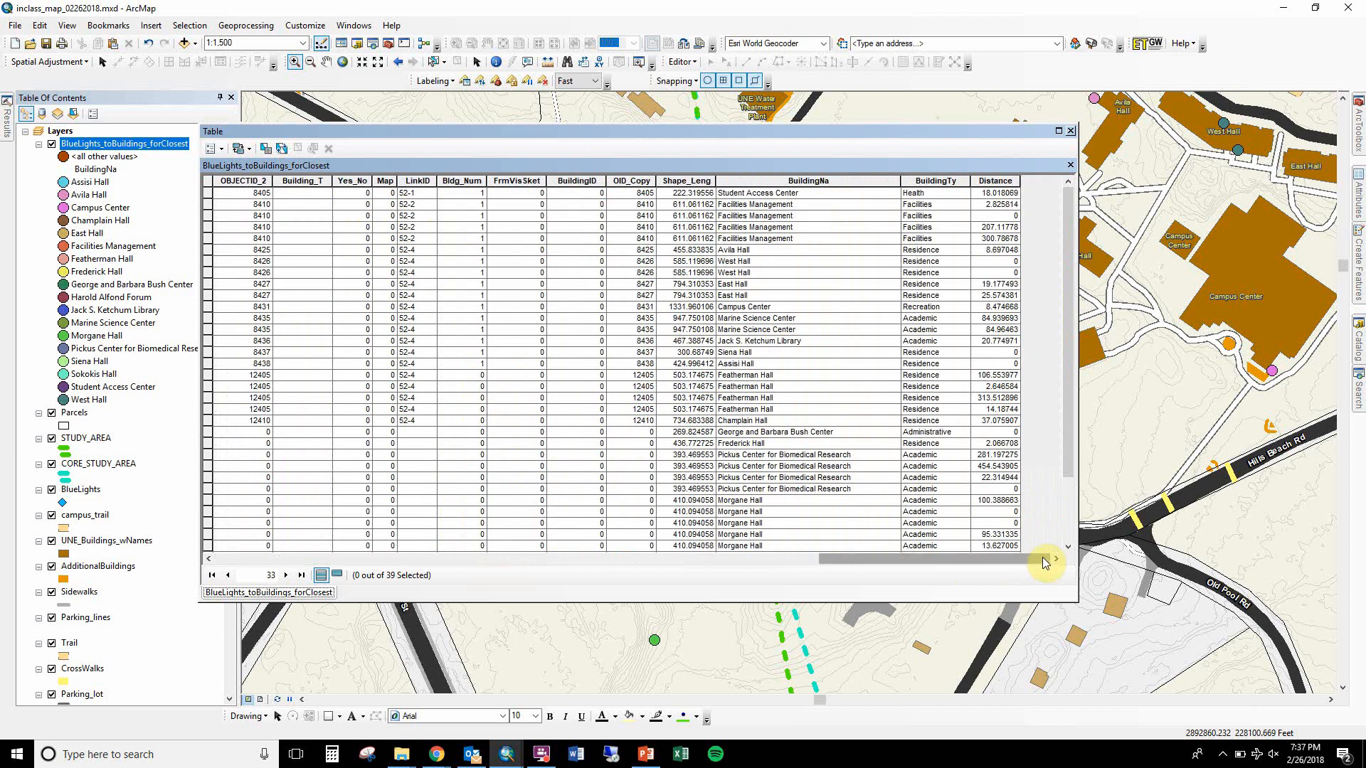
double_click(990, 180)
double_click(990, 180)
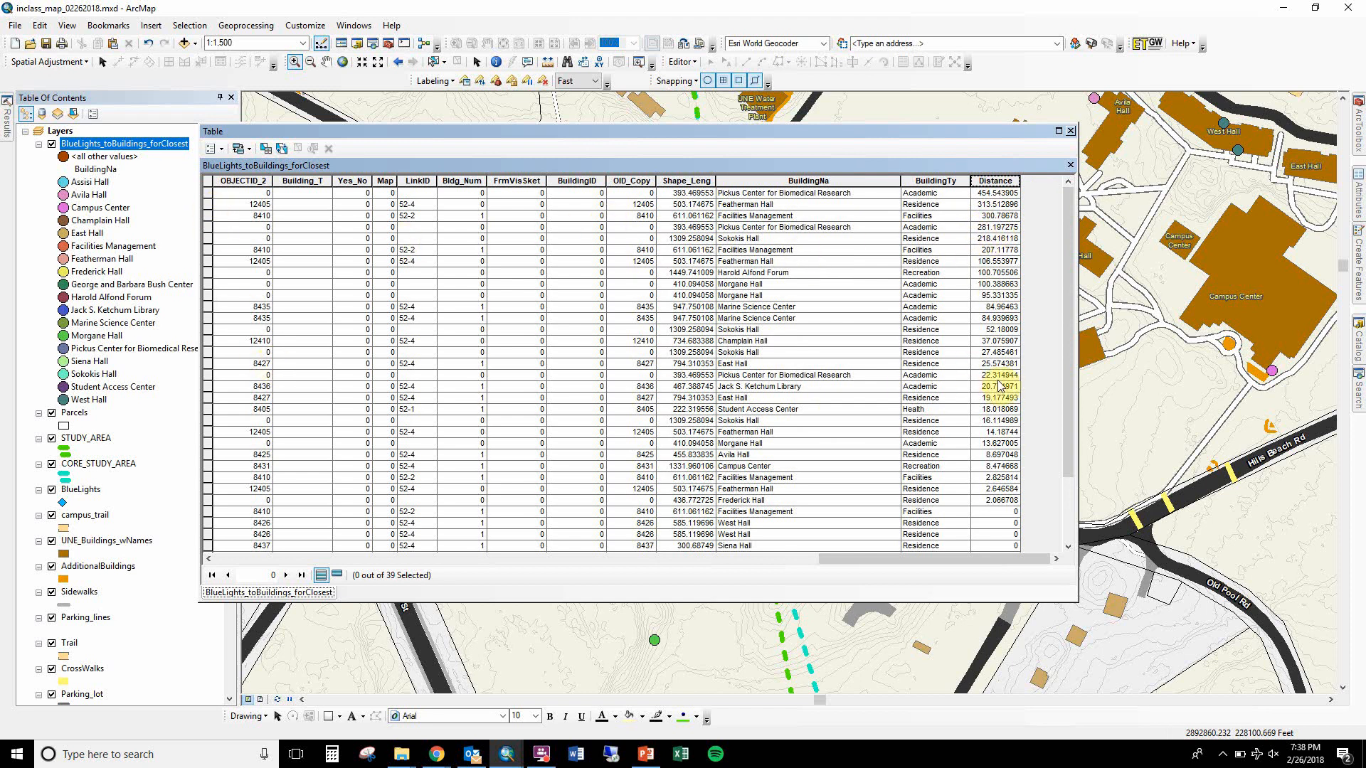
Zoom the map to the Pickus Center for Biomedical Research record with the 22.314944 distance, and close the attribute table
click(207, 375)
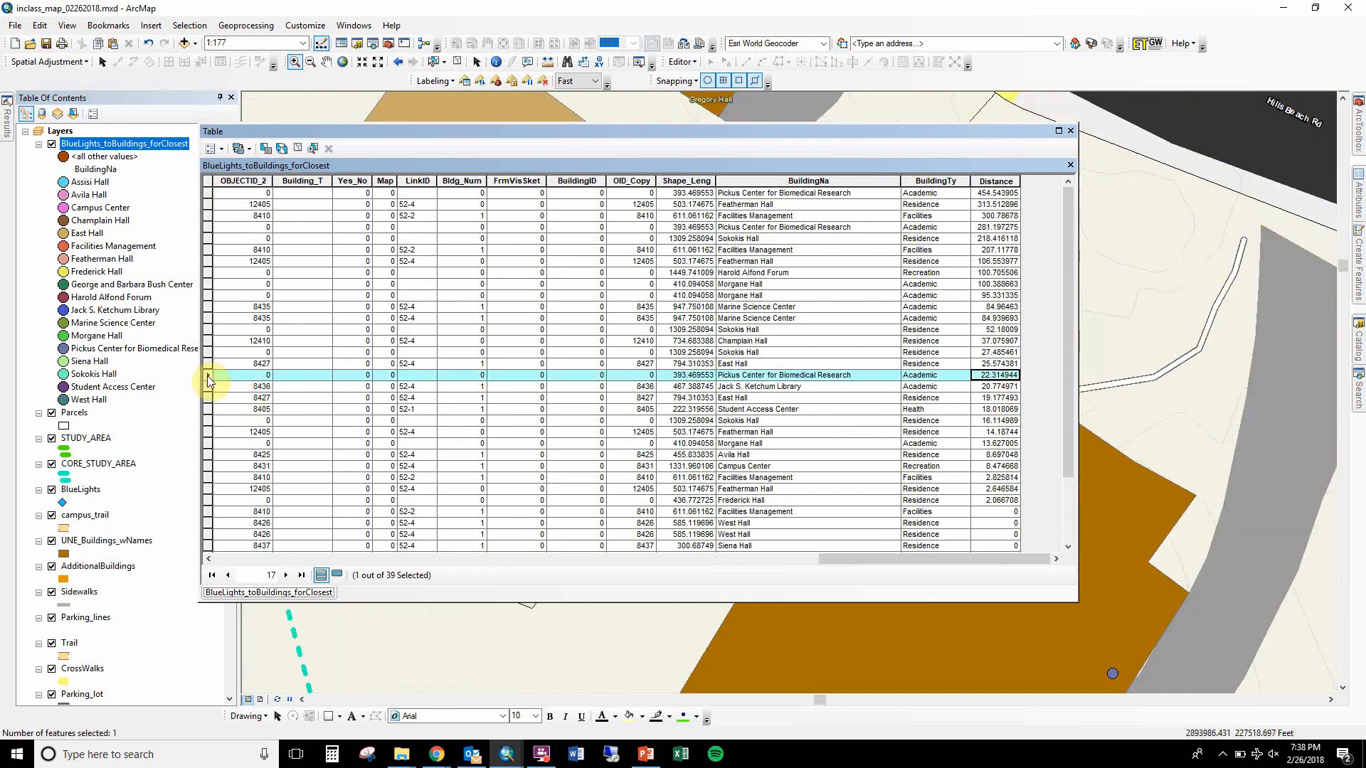
click(207, 375)
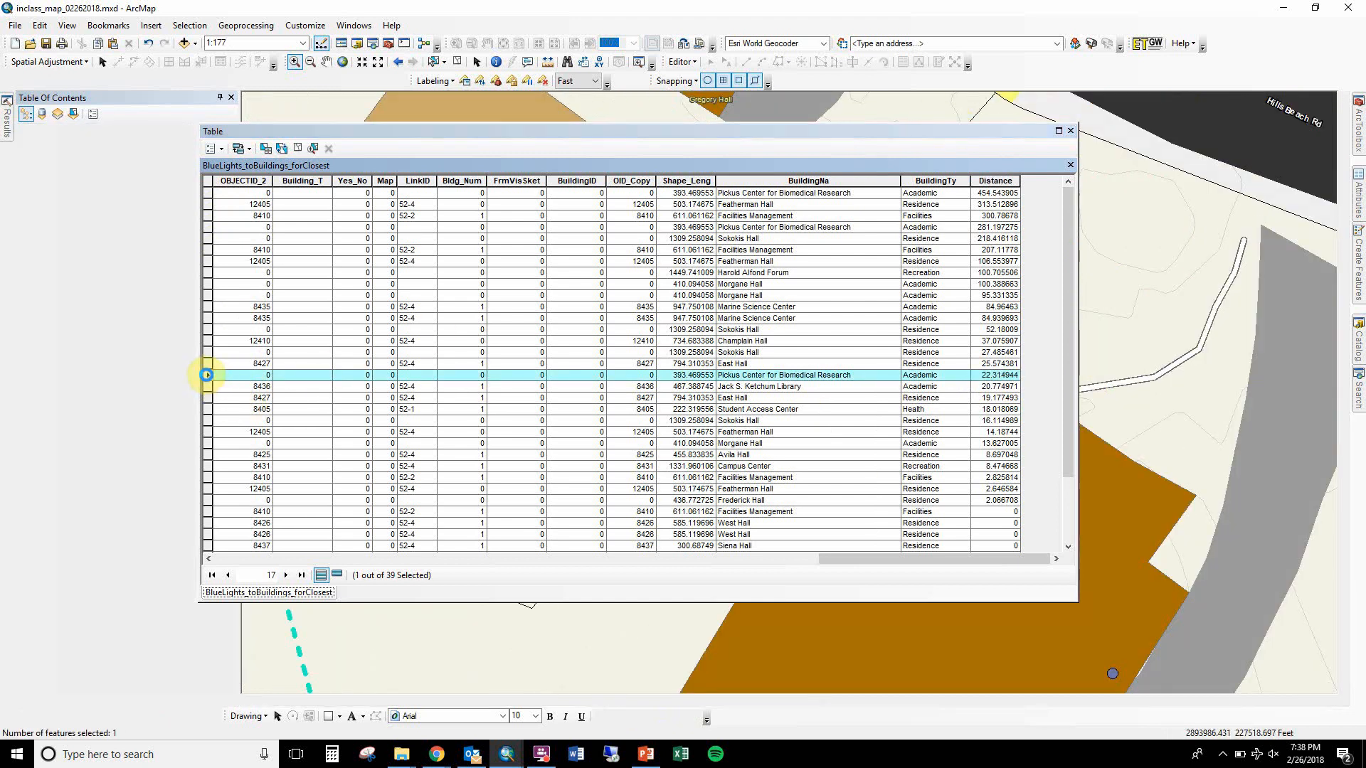
right_click(206, 375)
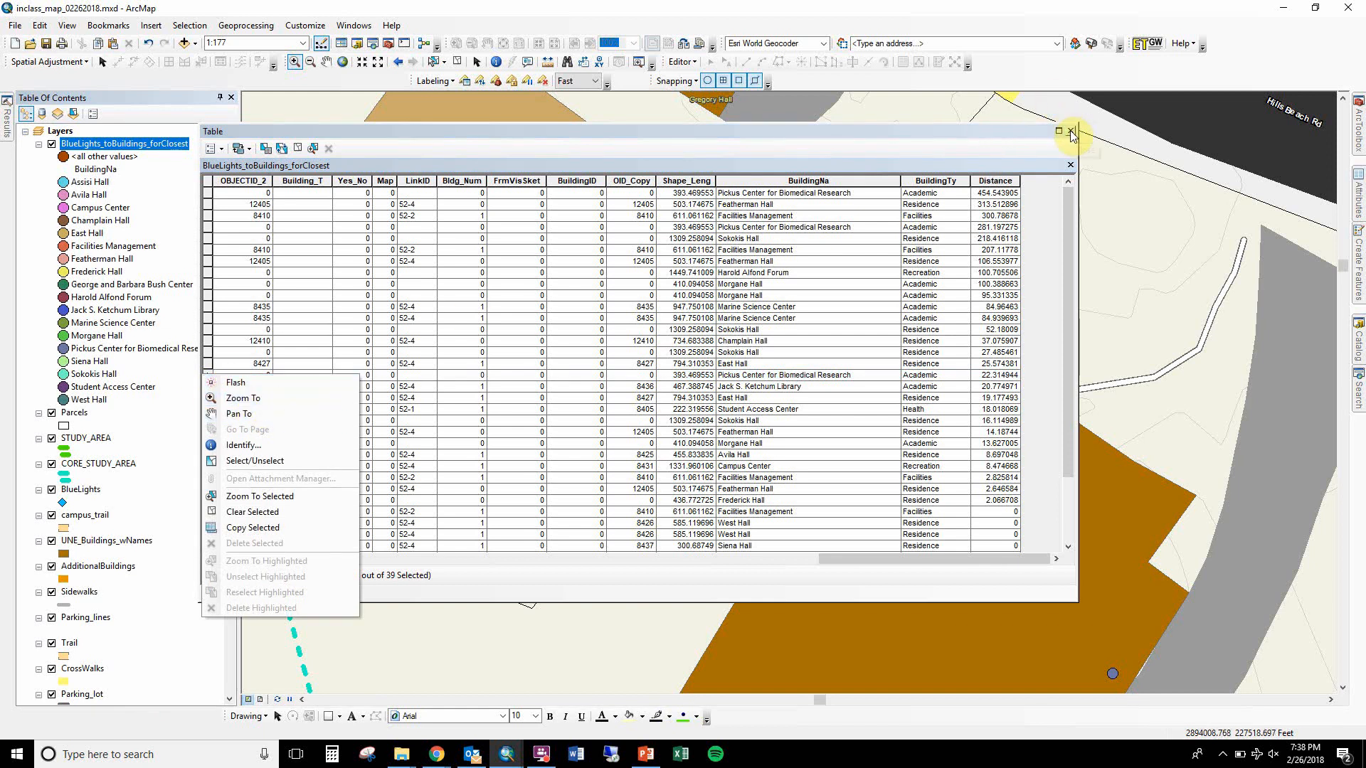
click(455, 151)
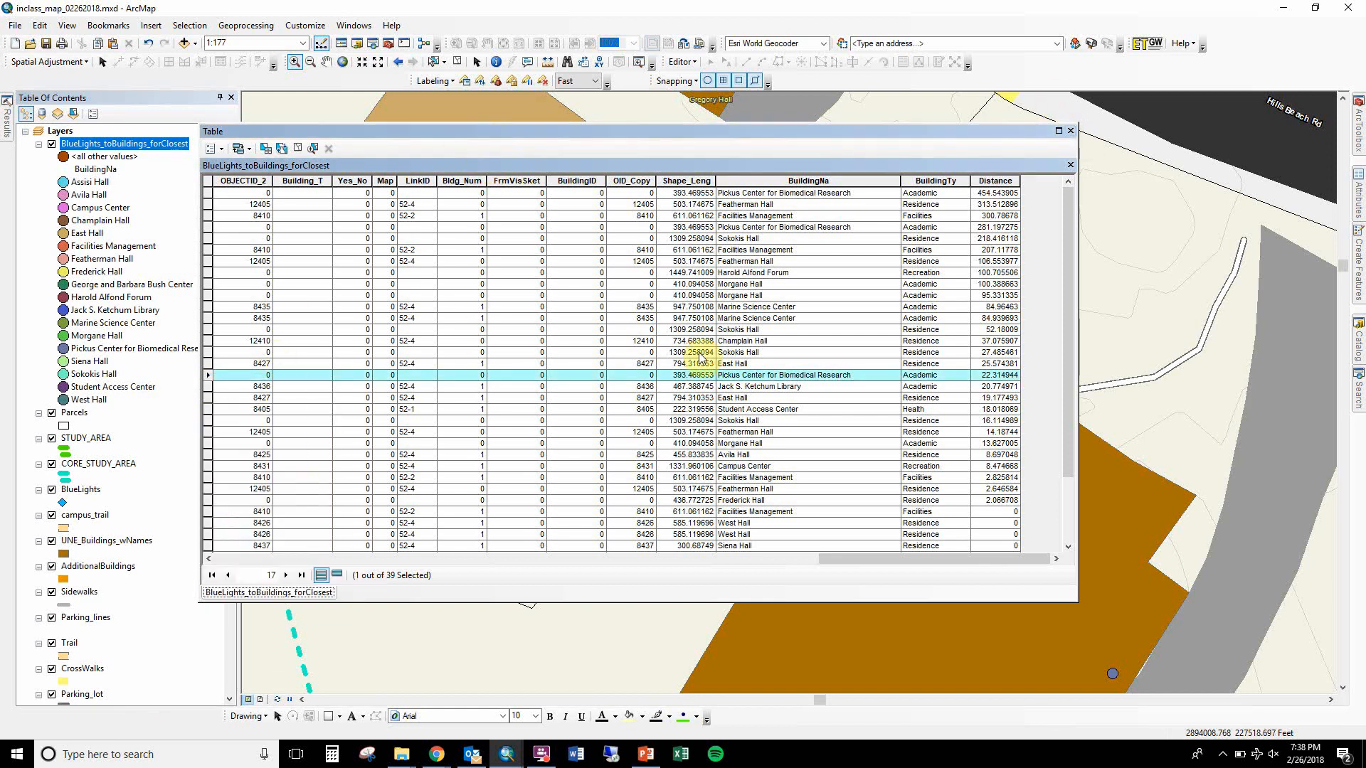
click(1000, 376)
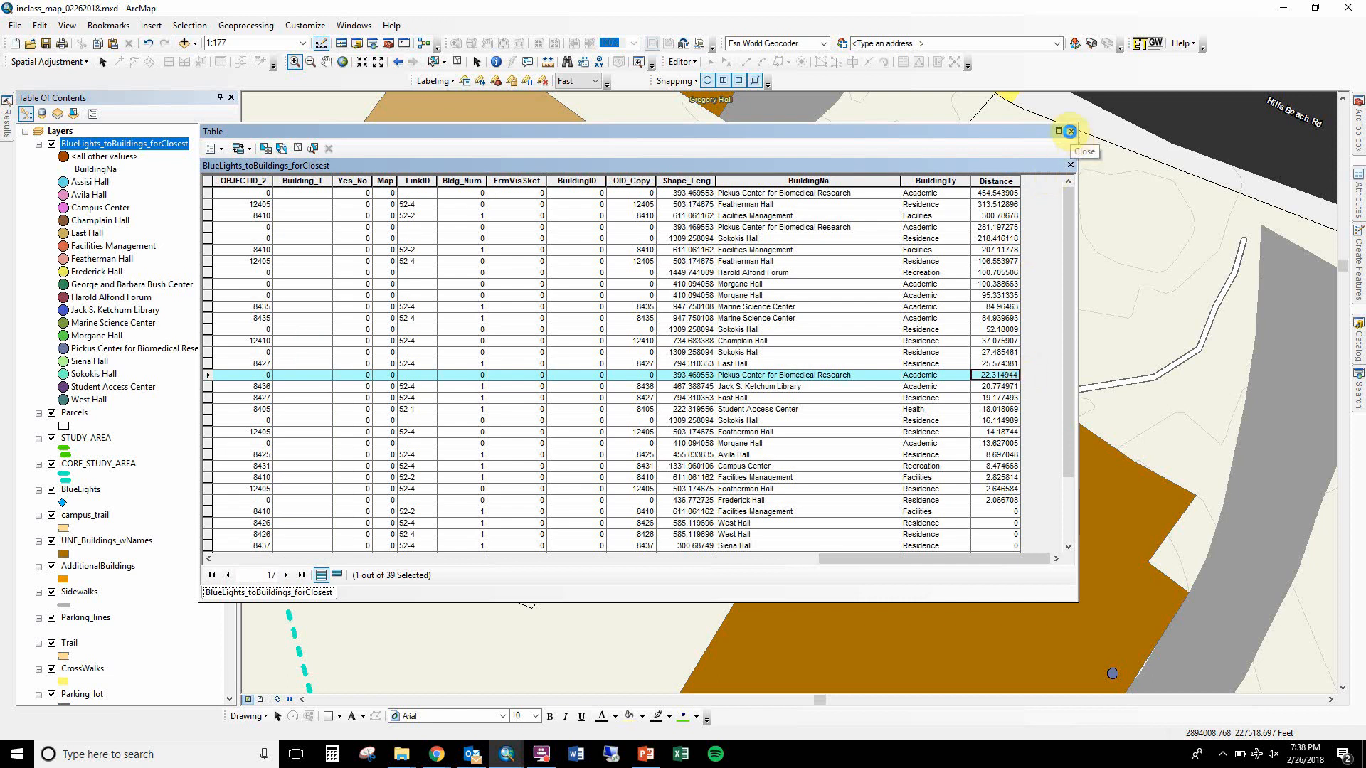
click(1070, 131)
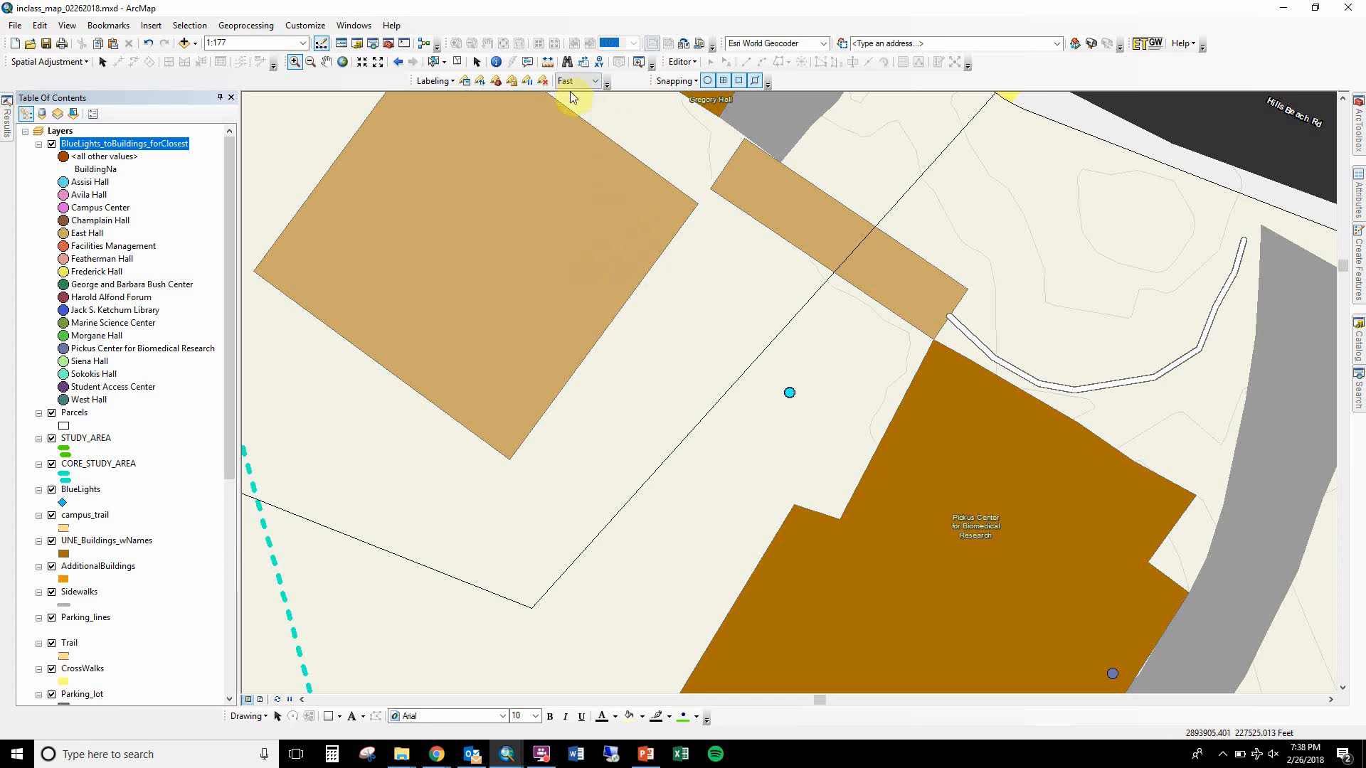
Measure the distance in feet from the blue light to the nearest edge of the Pickus Center building, and close the measurement
click(546, 62)
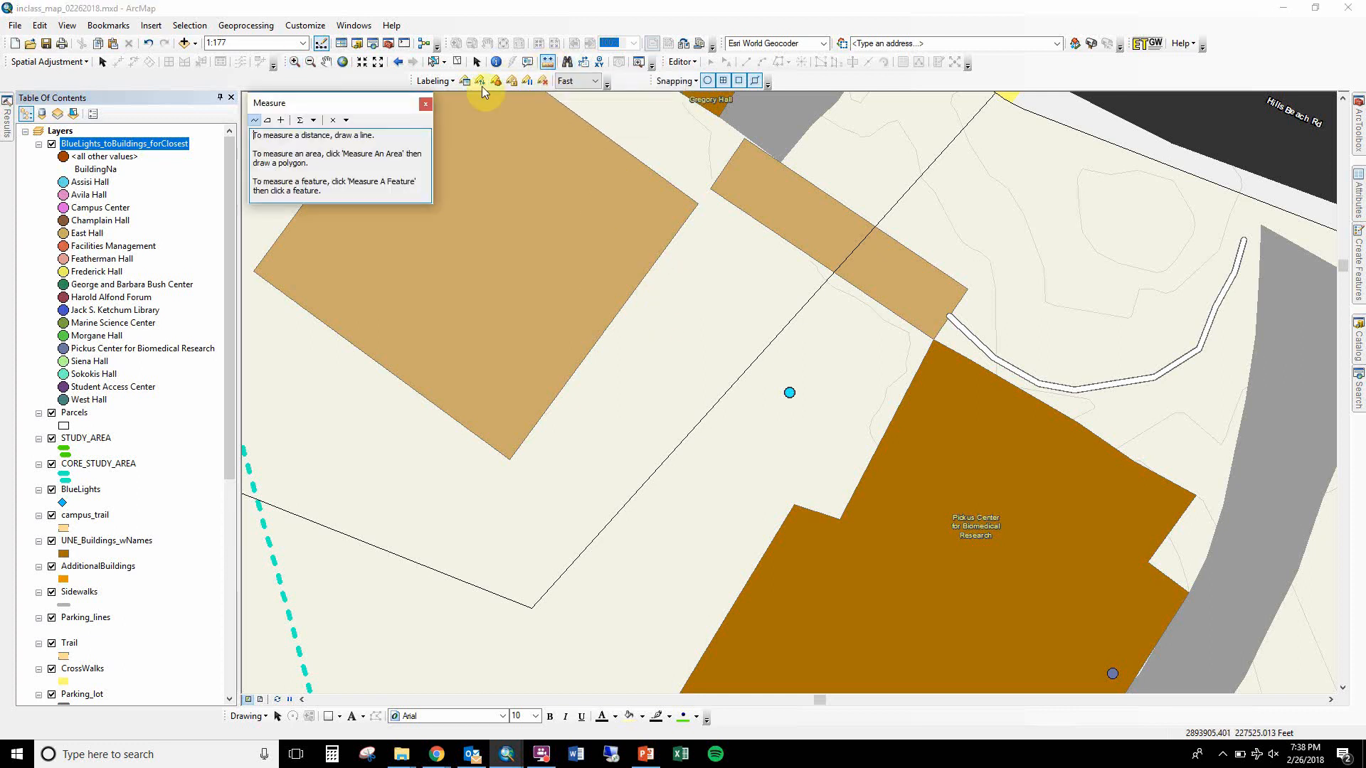
drag(318, 102, 597, 320)
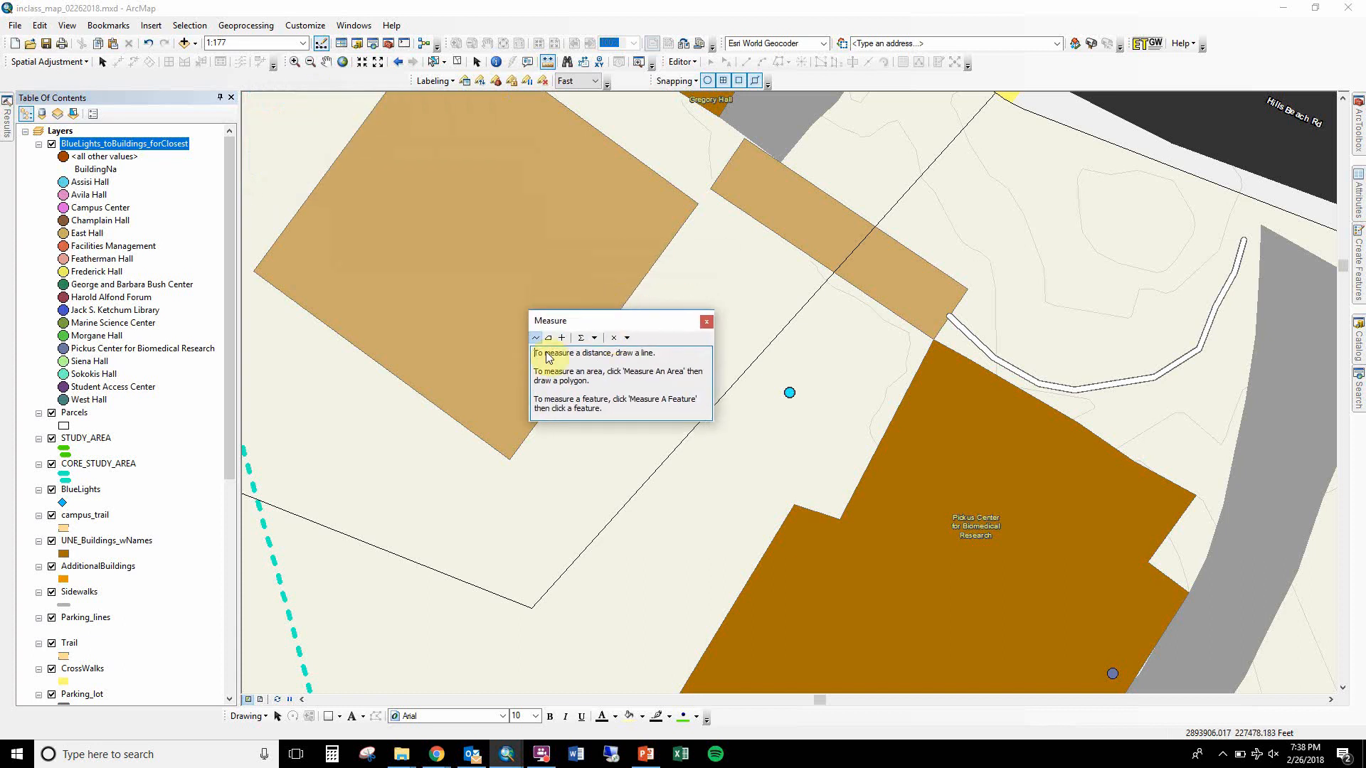
click(596, 338)
mouse_move(640, 354)
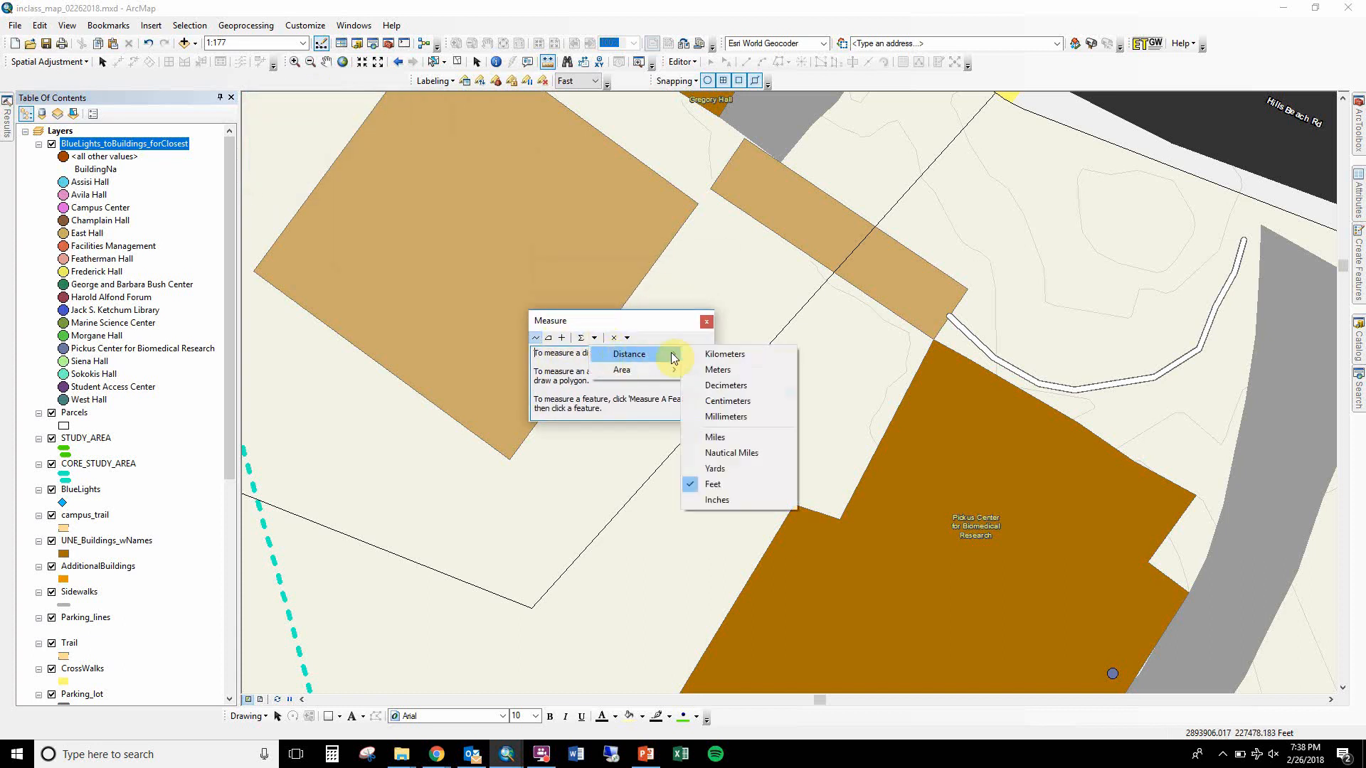
click(736, 485)
click(789, 393)
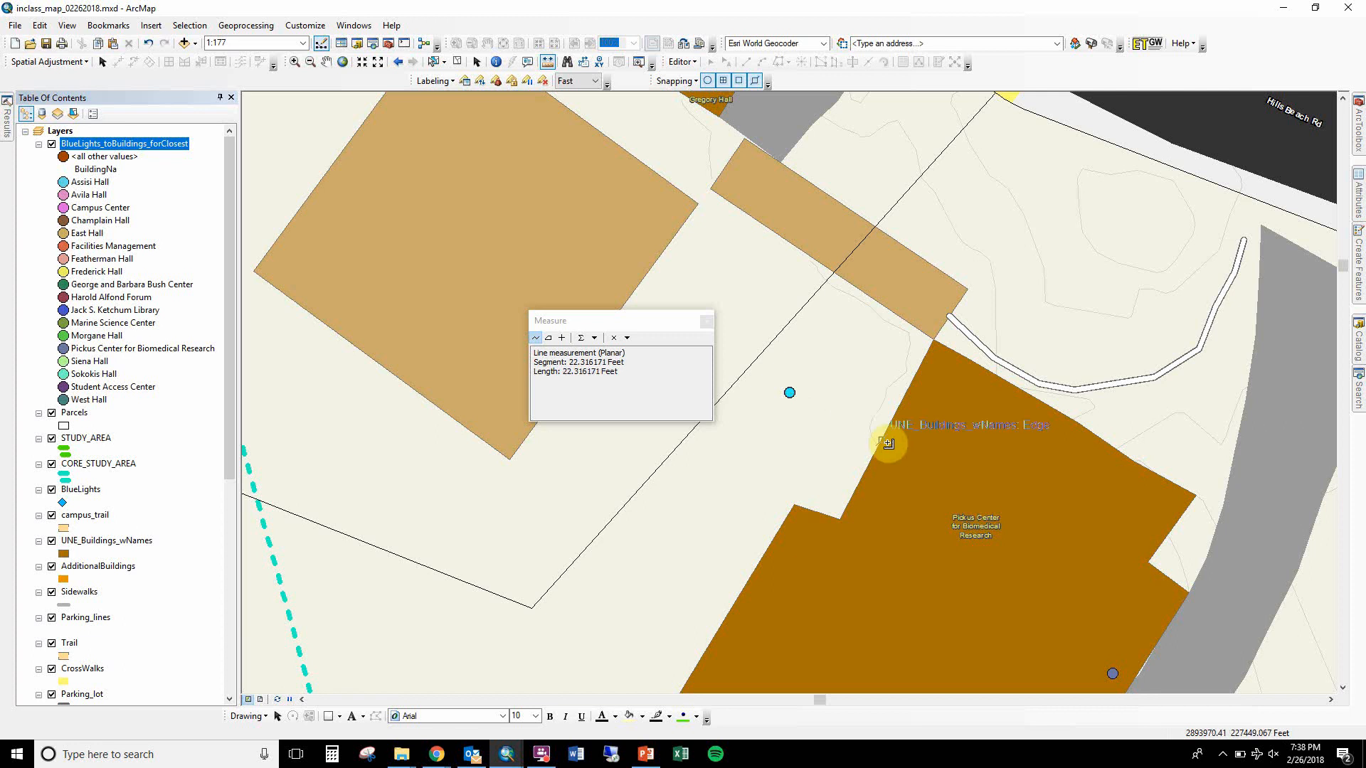
double_click(885, 437)
click(706, 320)
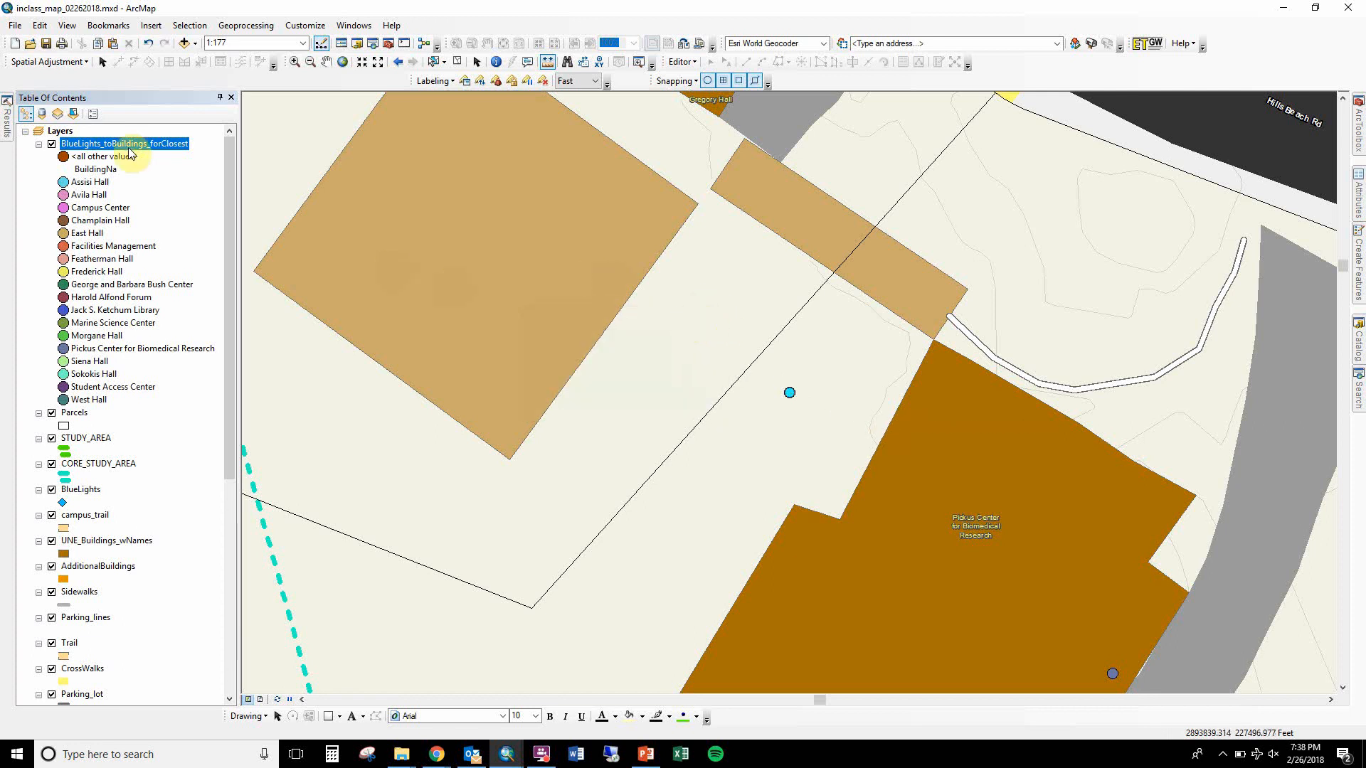
Duplicate the BlueLights_toBuildings_forClosest layer within the Layers data frame
right_click(157, 147)
click(157, 152)
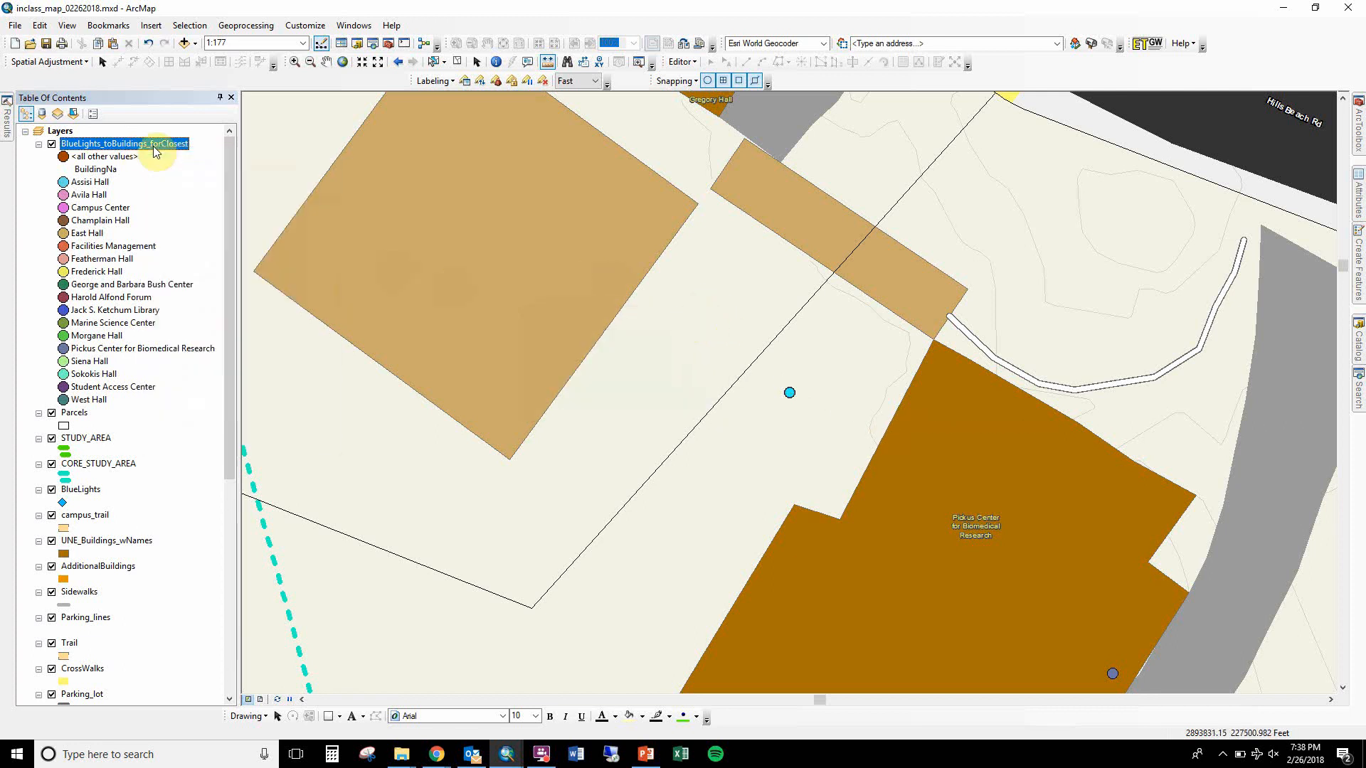
right_click(66, 131)
click(113, 200)
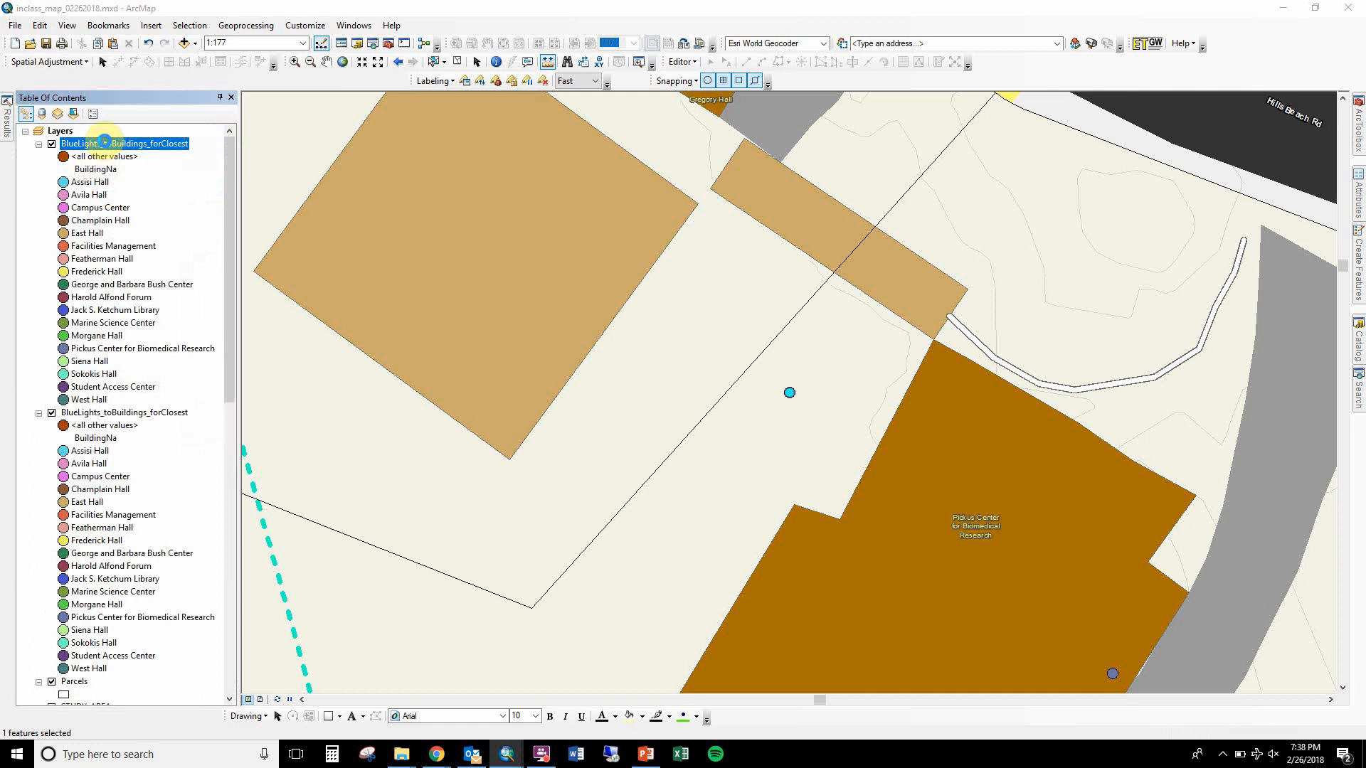
Symbolize the upper BlueLights_toBuildings_forClosest layer with proportional symbols based on the Distance field
double_click(106, 143)
click(608, 294)
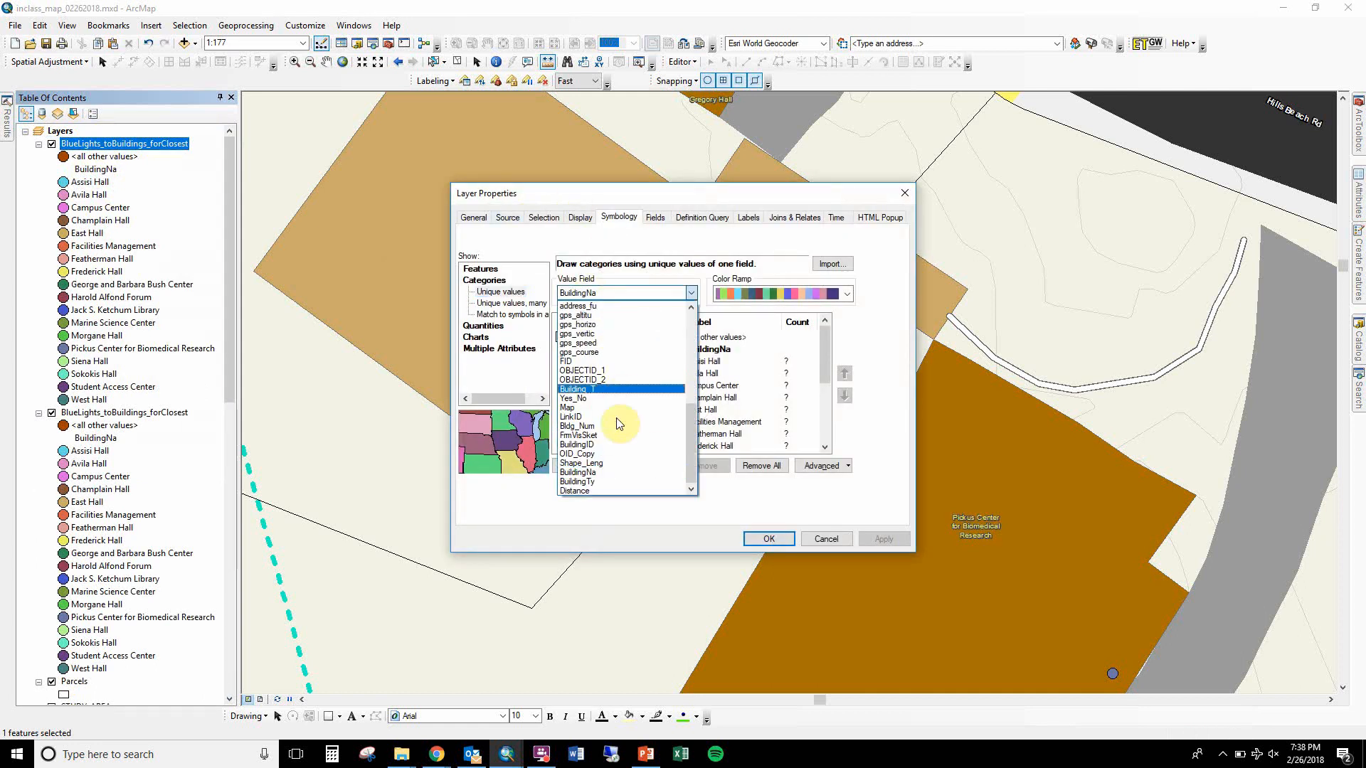
click(617, 490)
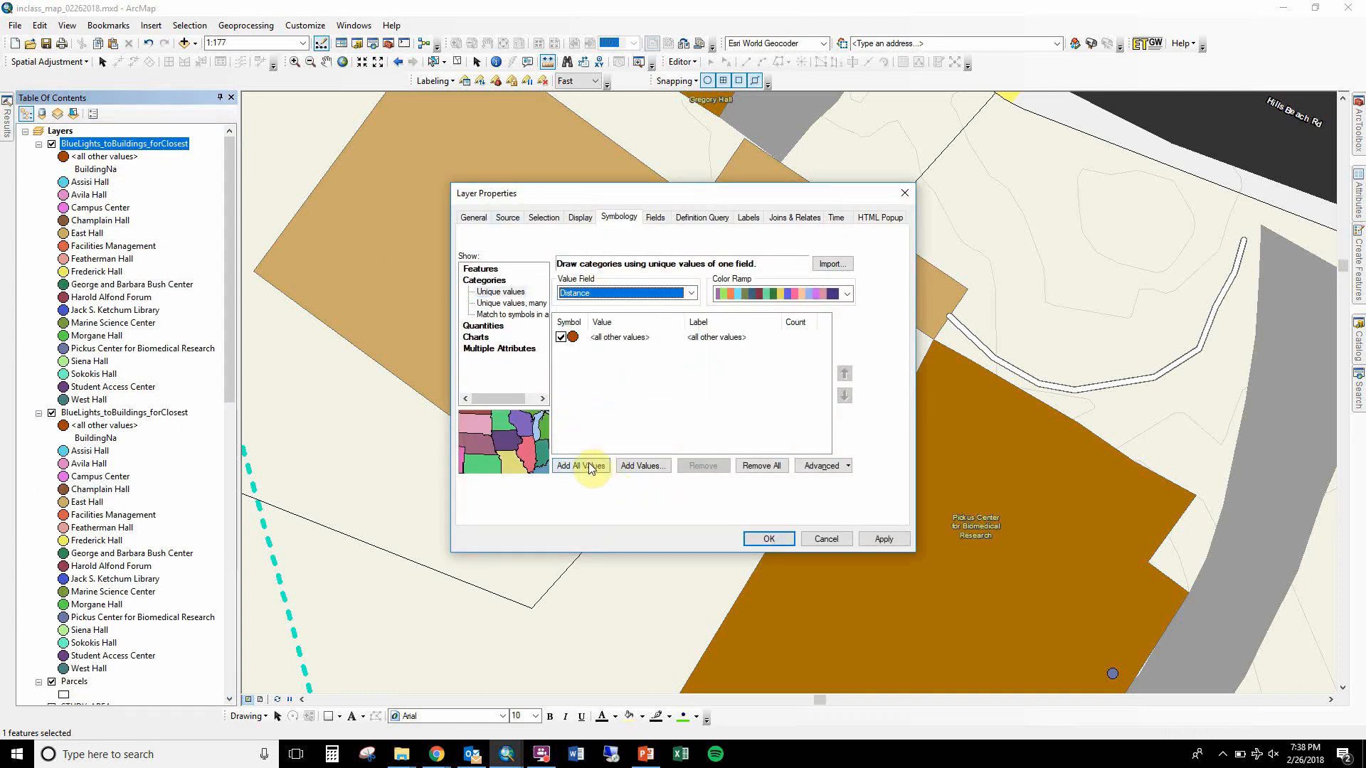
click(496, 326)
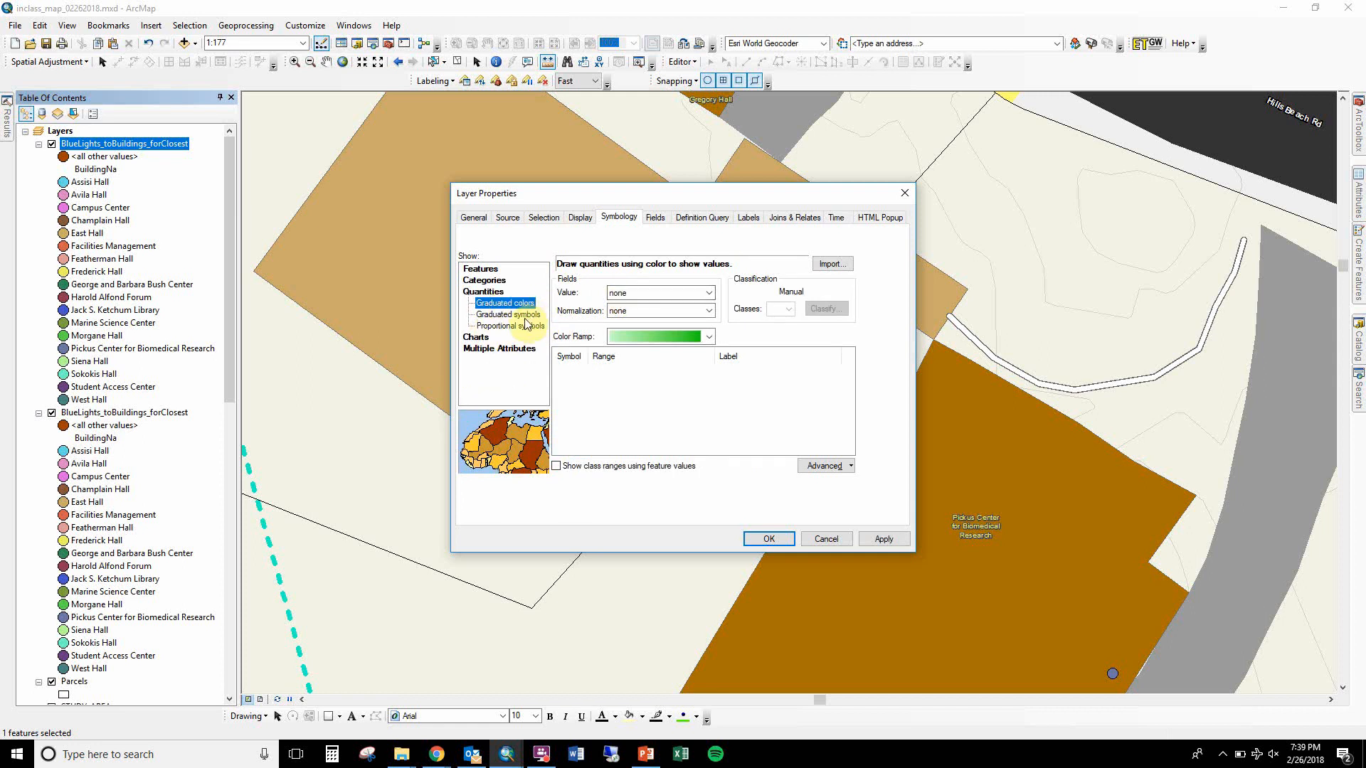
click(515, 328)
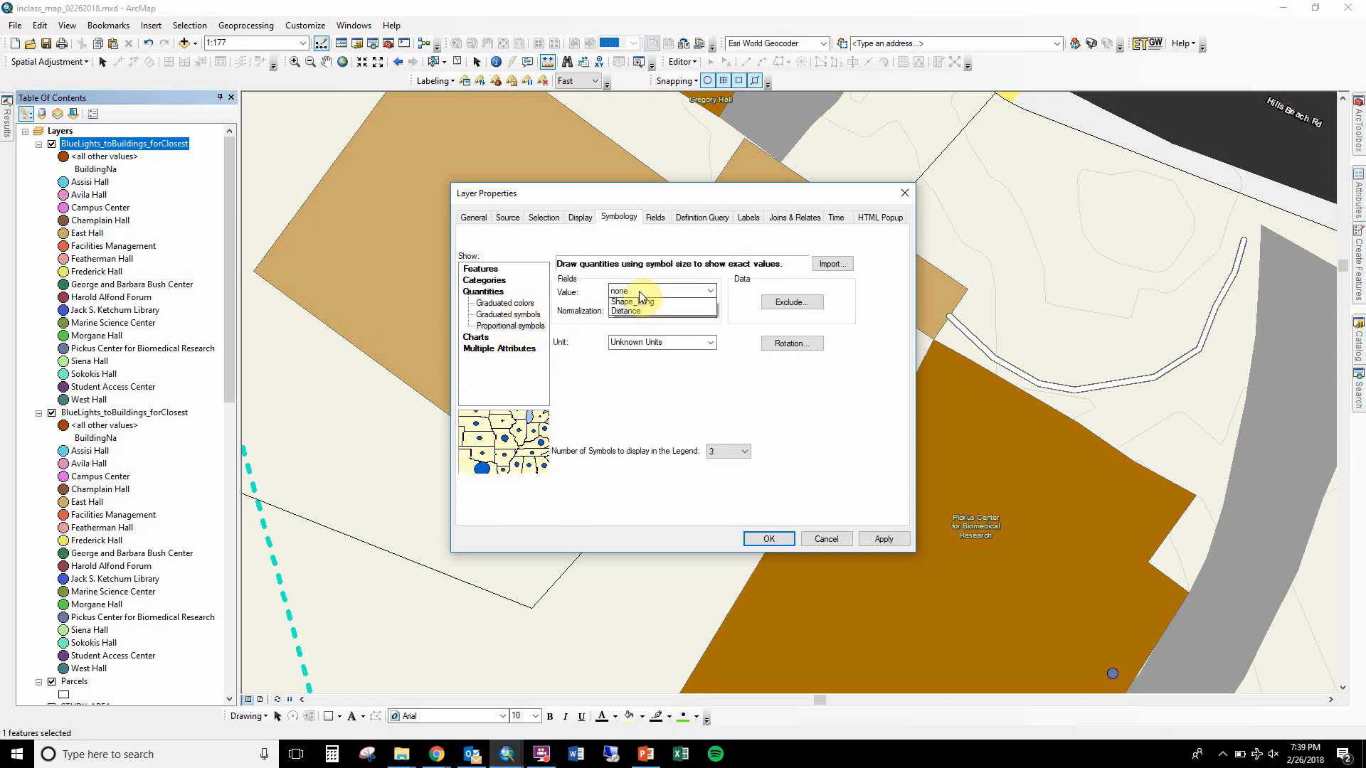
click(639, 291)
click(654, 488)
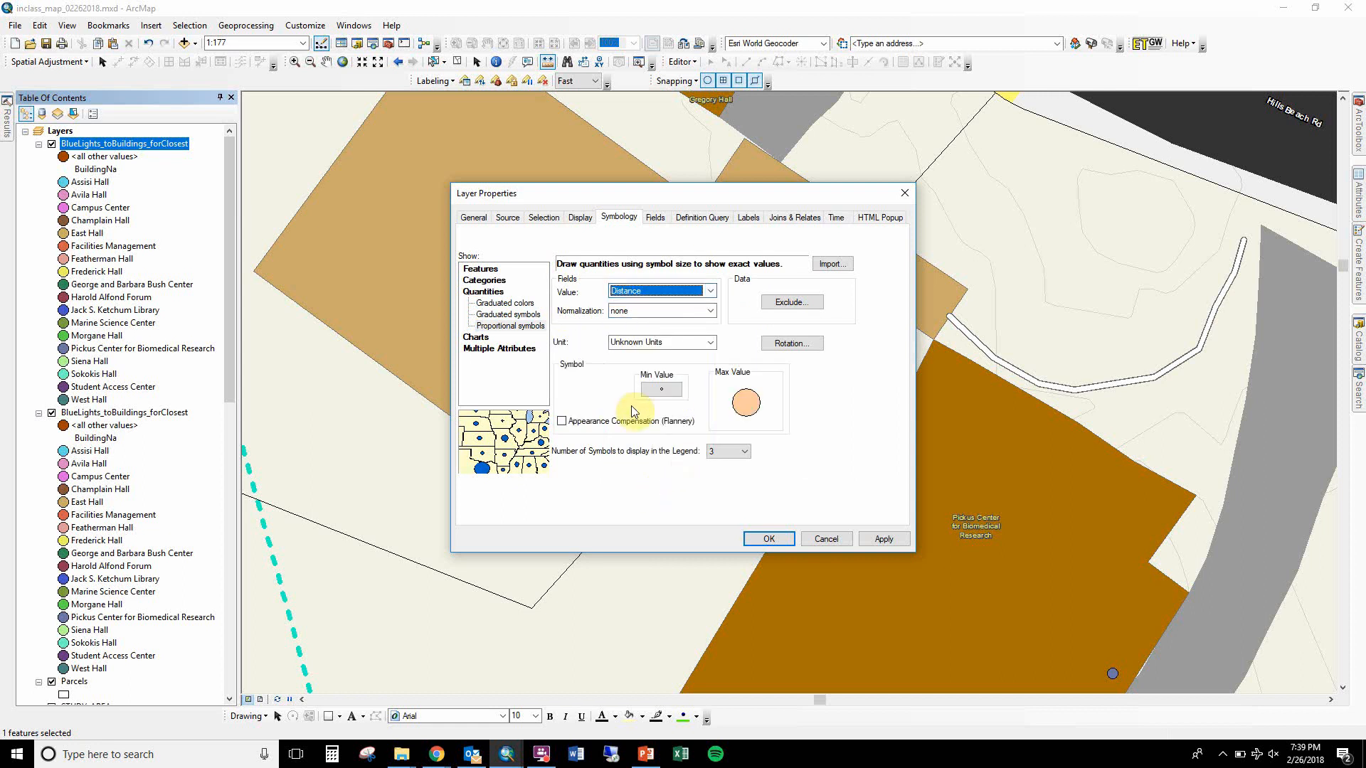
click(768, 538)
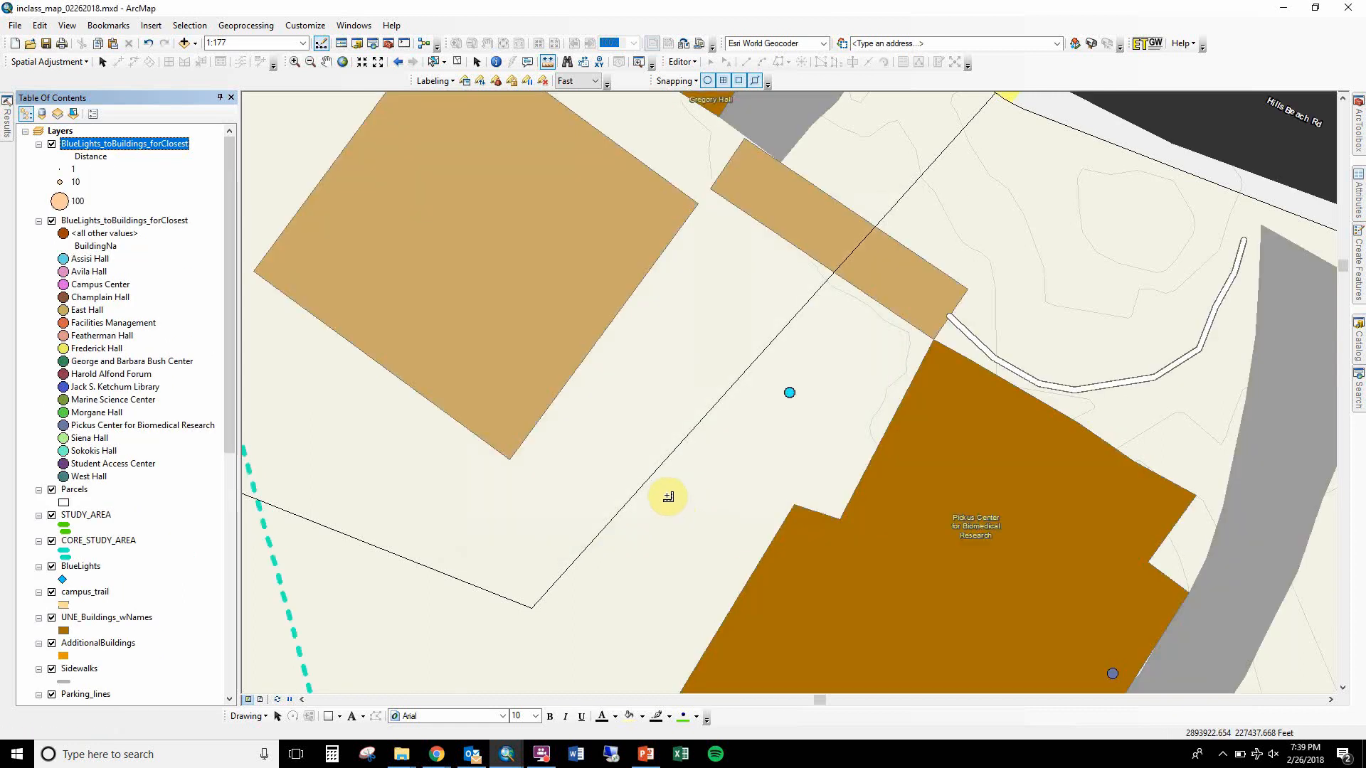
Examine the proportional distance symbols of the blue lights across the campus at 1:3,000, against the layer's legend sizes
scroll(668, 495, up, 5)
scroll(662, 498, up, 2)
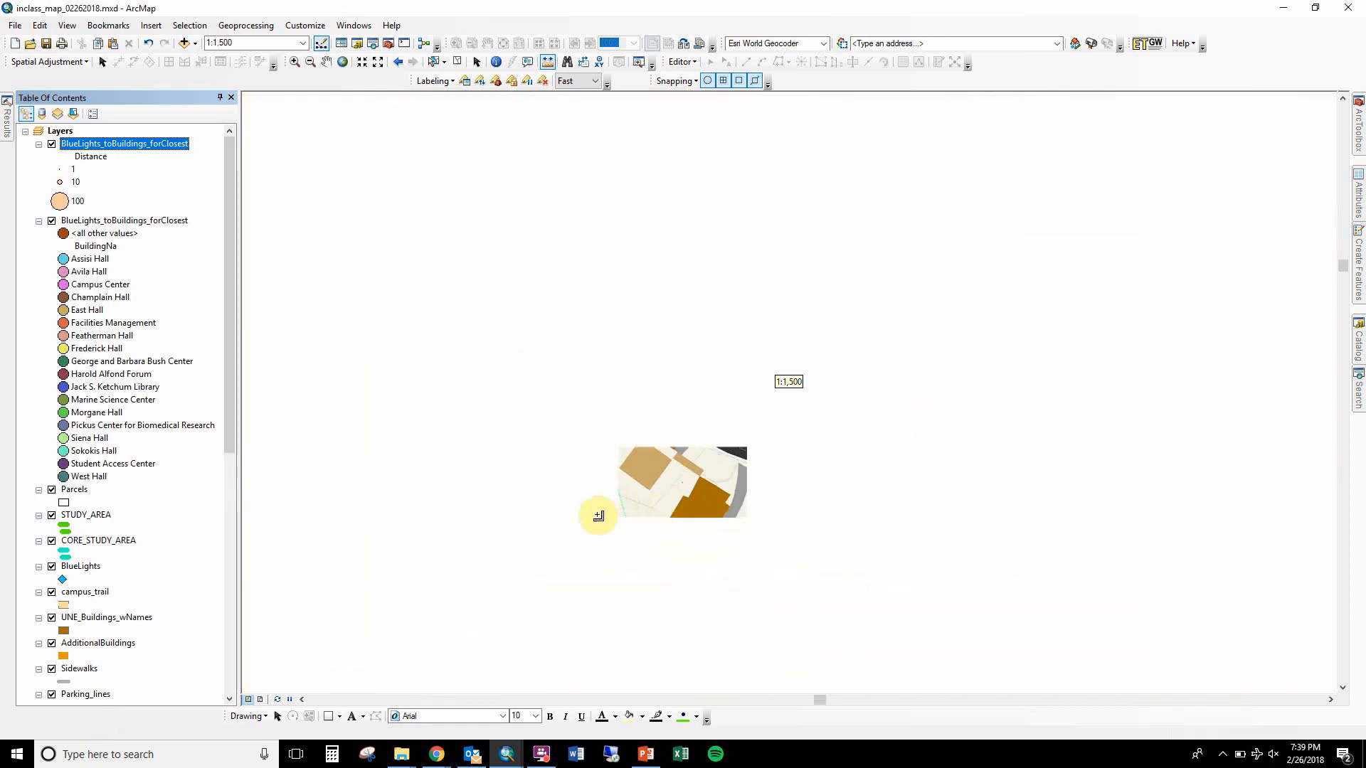
scroll(611, 508, up, 2)
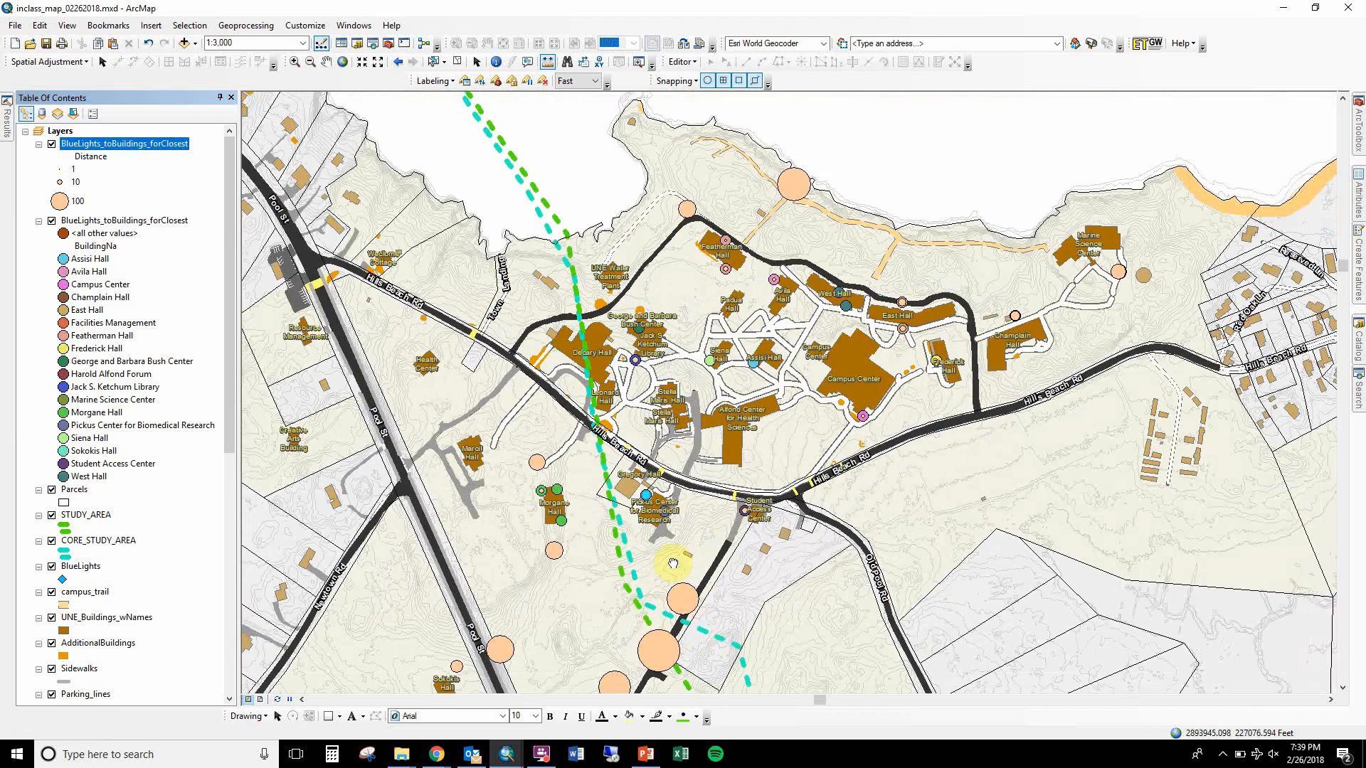
drag(673, 563, 712, 506)
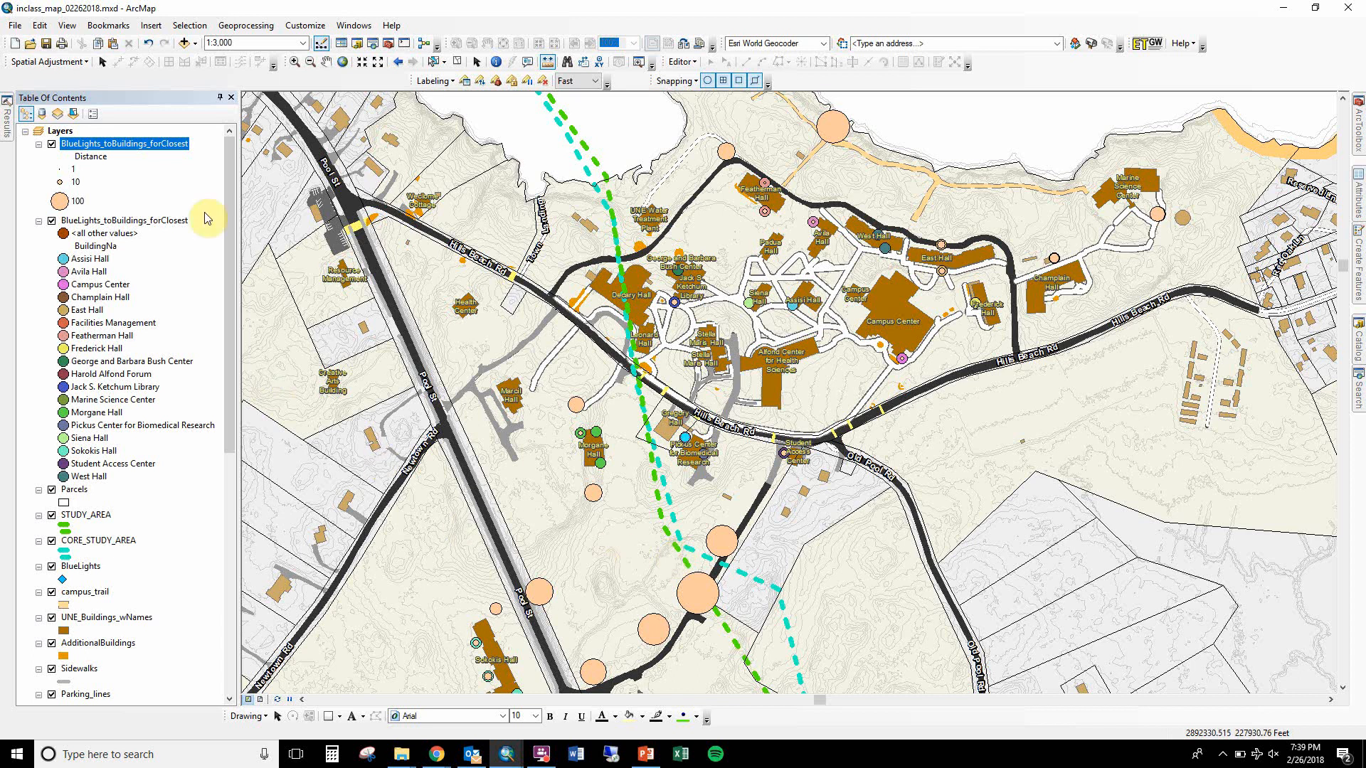
click(77, 202)
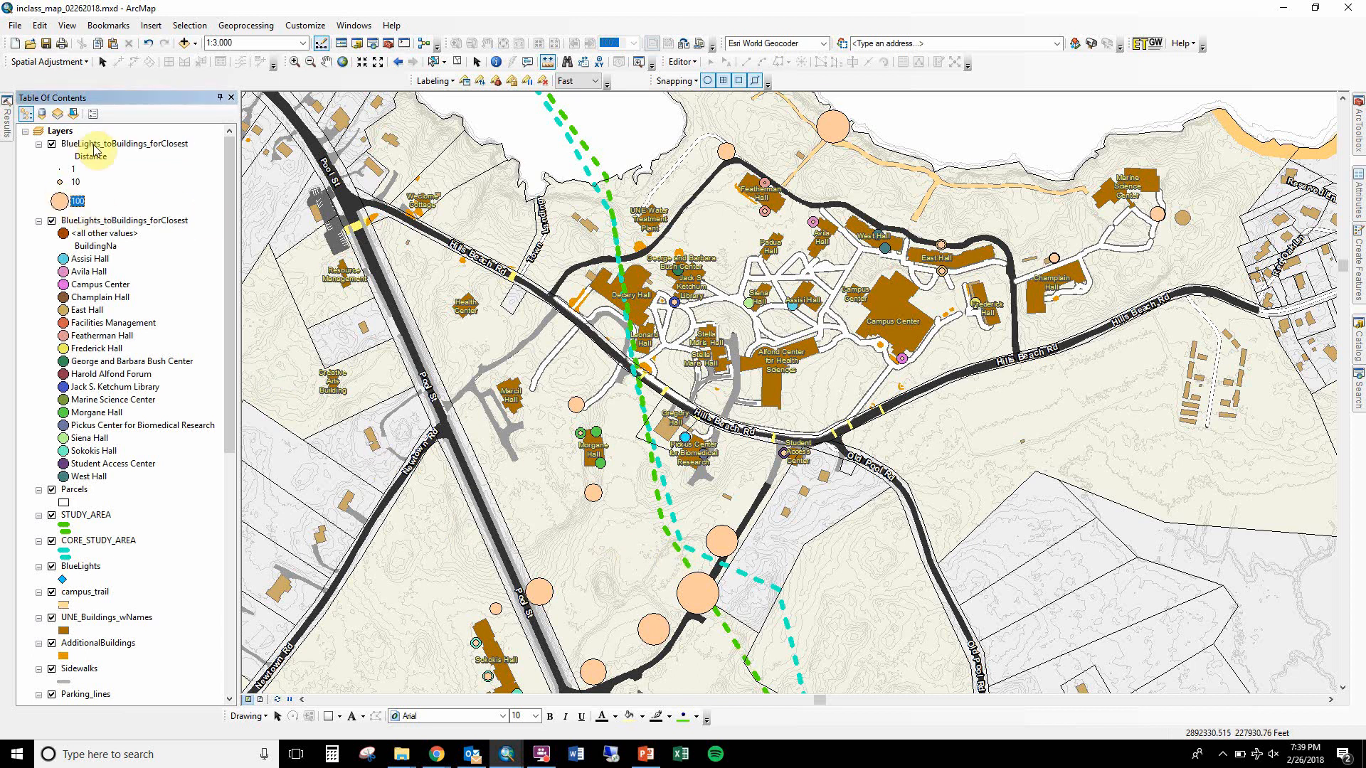